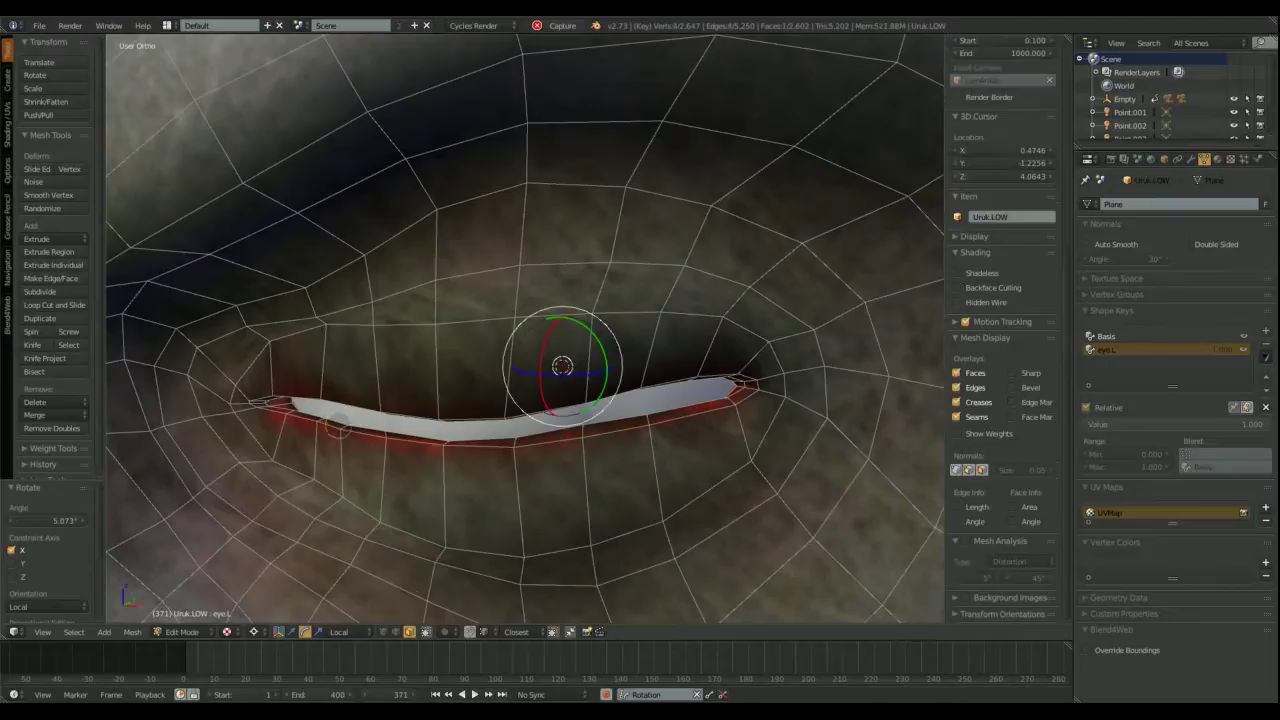
Step: Rotate the lower eyelid's rim faces in the eye.L shape key by 11.802° about the local X axis
middle_click_drag(702, 408, 720, 380)
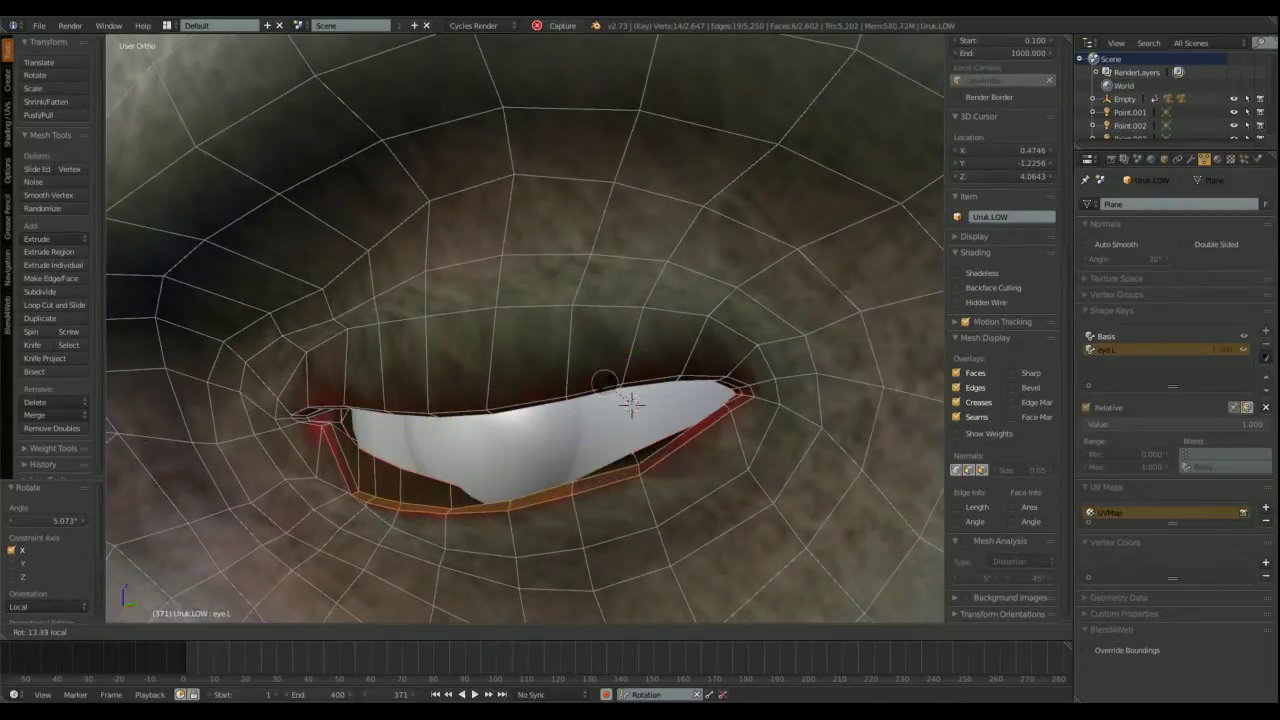
left_click(630, 402)
mouse_move(630, 402)
middle_mouse_down()
mouse_move(610, 415)
mouse_move(640, 385)
mouse_move(625, 400)
middle_mouse_up()
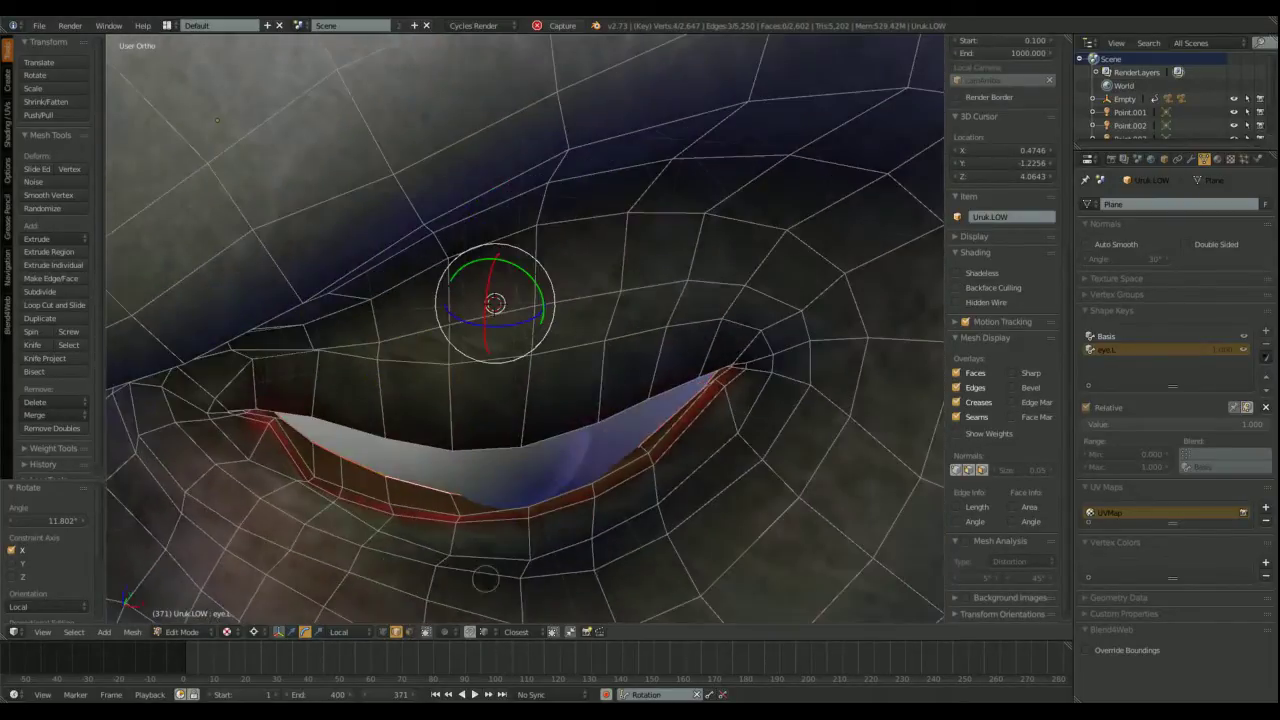
middle_click_drag(486, 578, 585, 415)
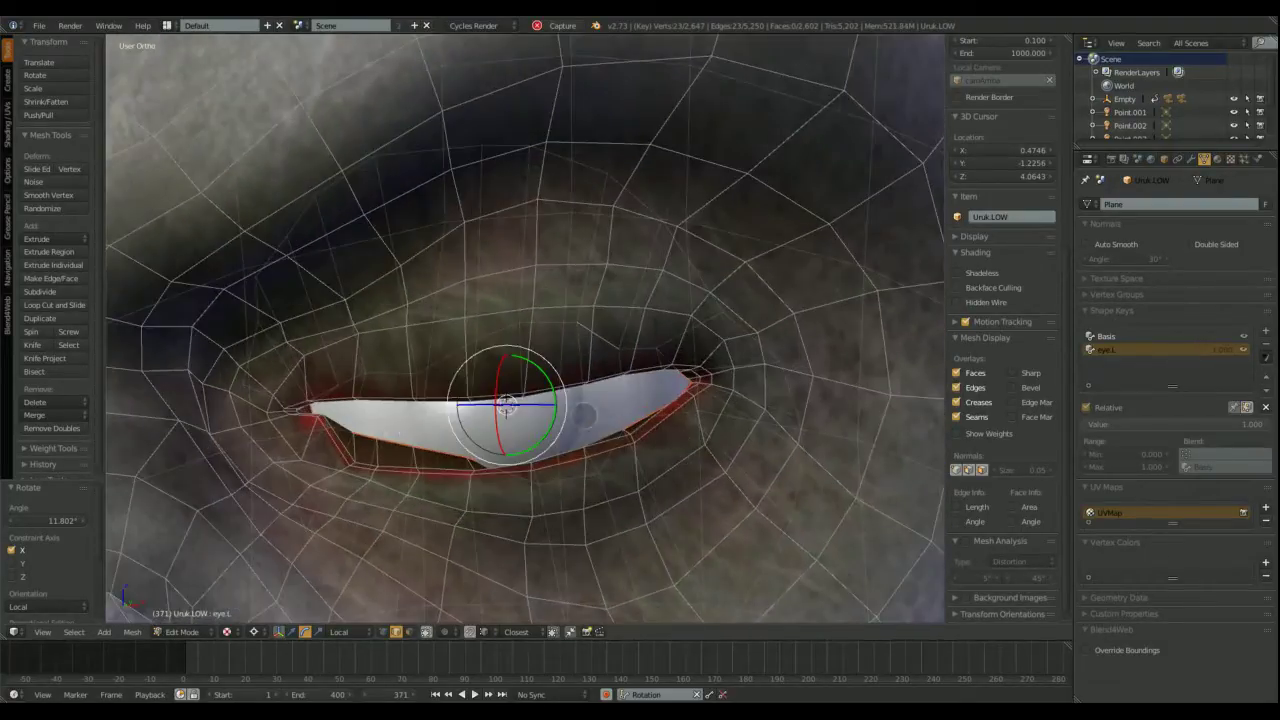
Step: Move individual vertices along the lower eyelid's inner rim and corners so the lid follows the eyeball
scroll(47, 380, "down", 5)
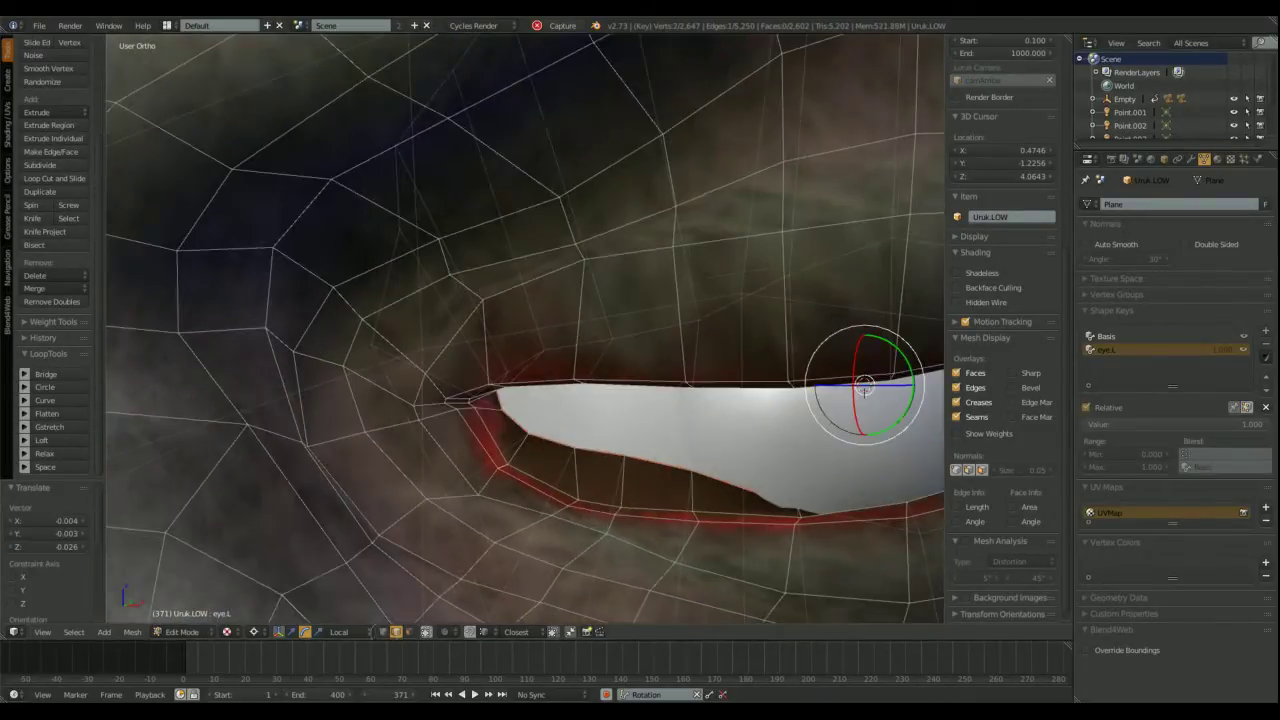
middle_click_drag(585, 415, 583, 400)
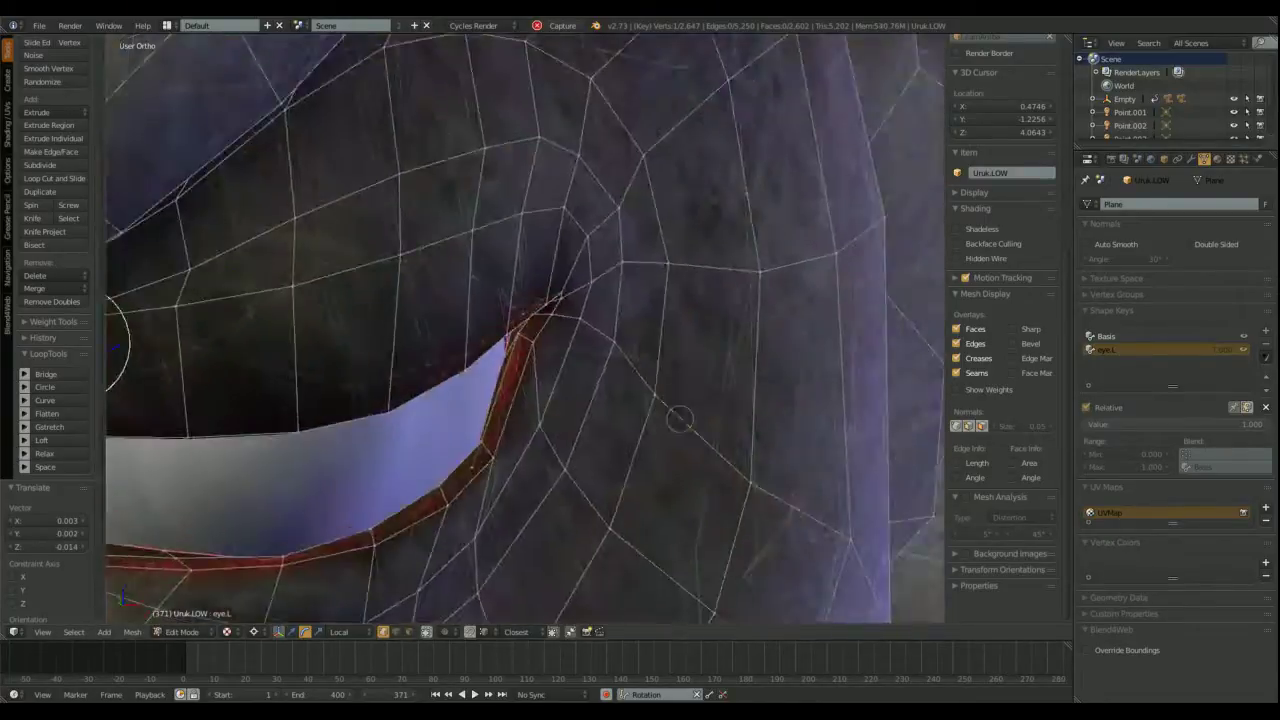
middle_click_drag(679, 418, 603, 378)
key("g")
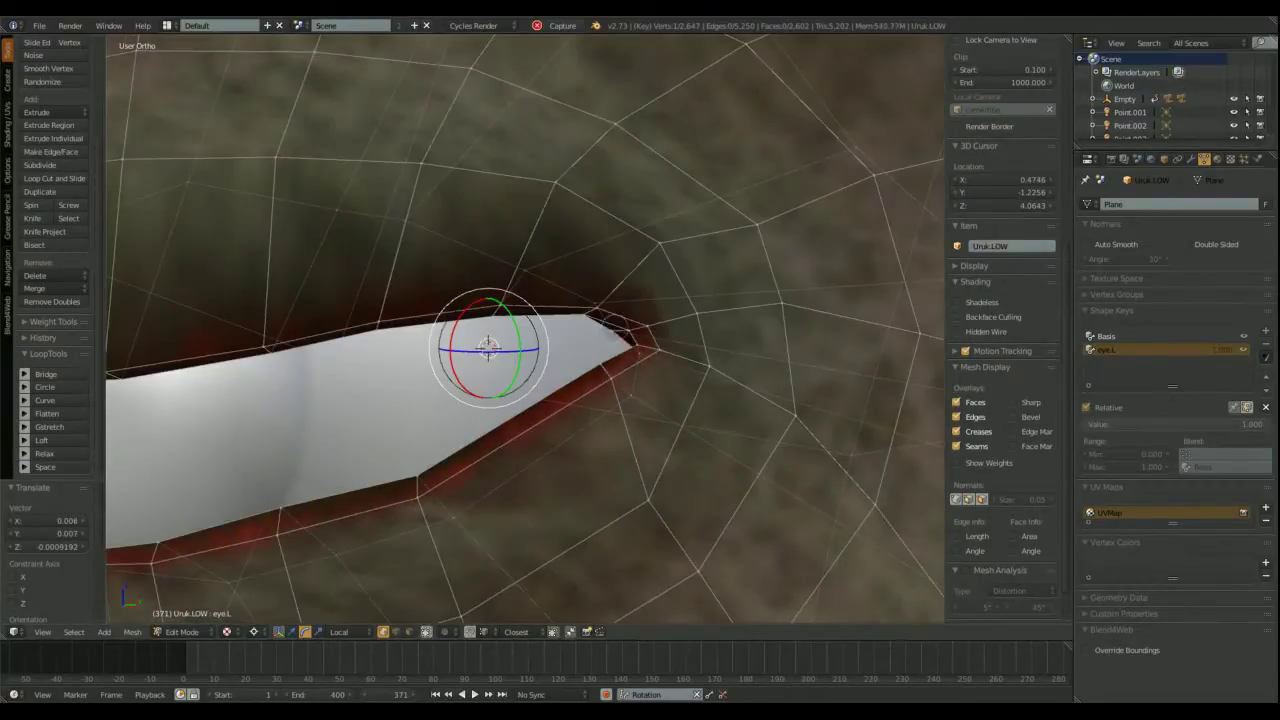
left_click(488, 346)
middle_click_drag(488, 346, 400, 515)
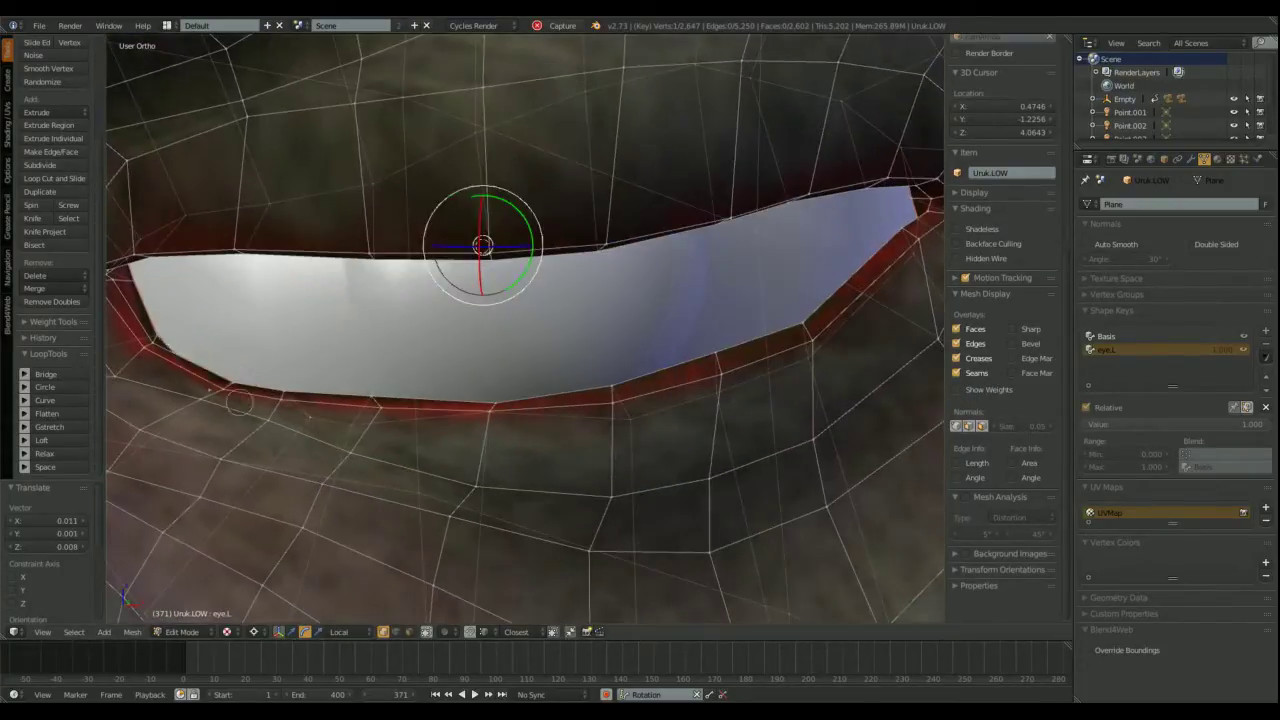
scroll(1000, 300, "up", 3)
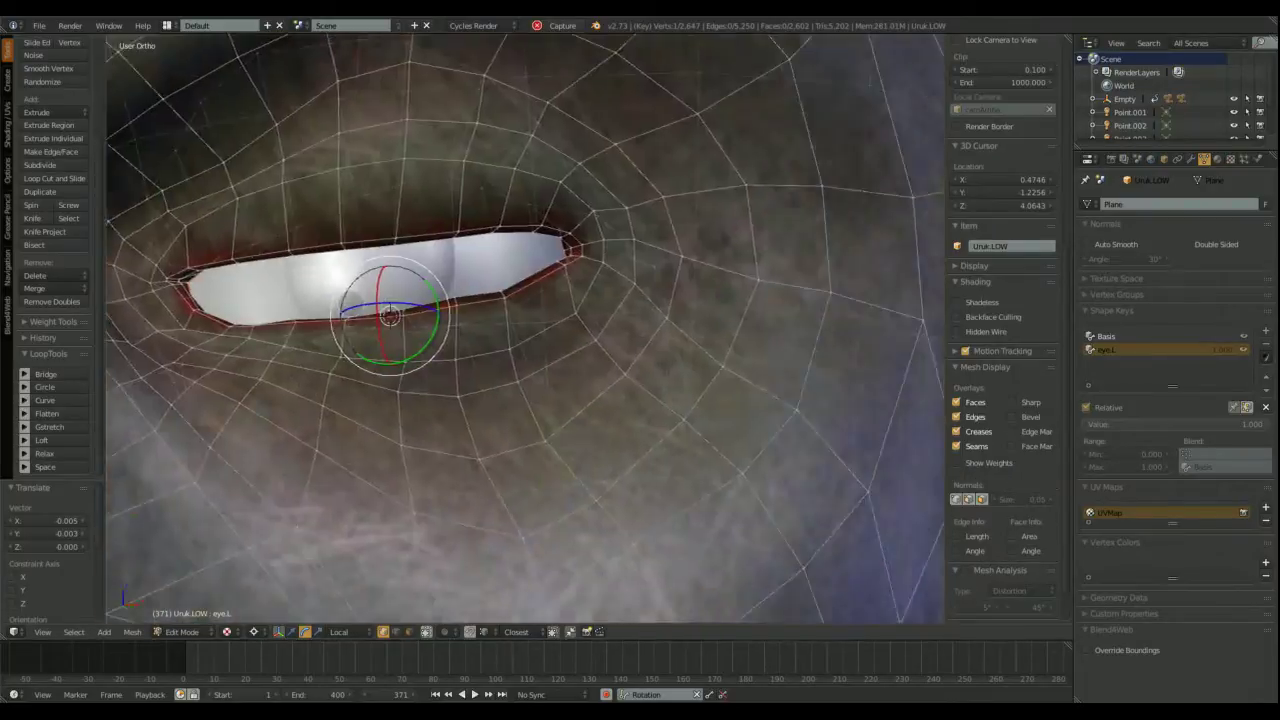
Step: Rotate the upper eyelid's rim faces by -11.254° about the local X axis to open the eye
middle_click_drag(390, 315, 390, 585)
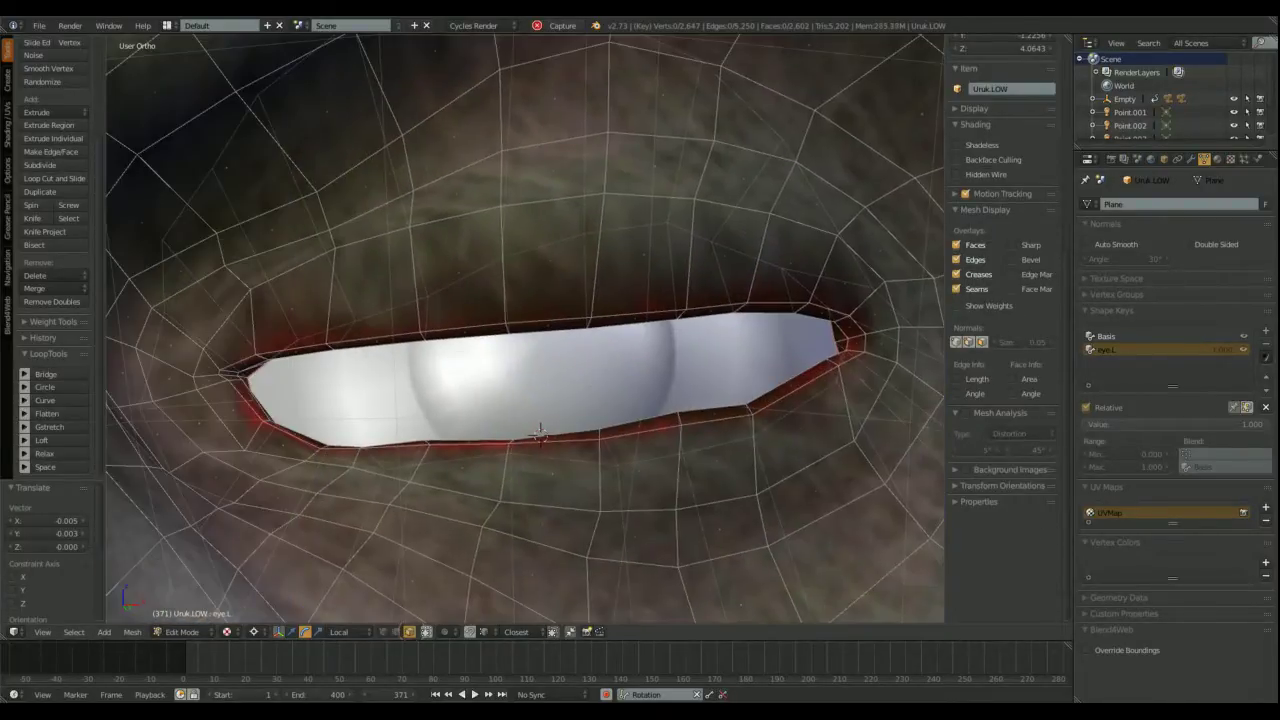
right_click(539, 432)
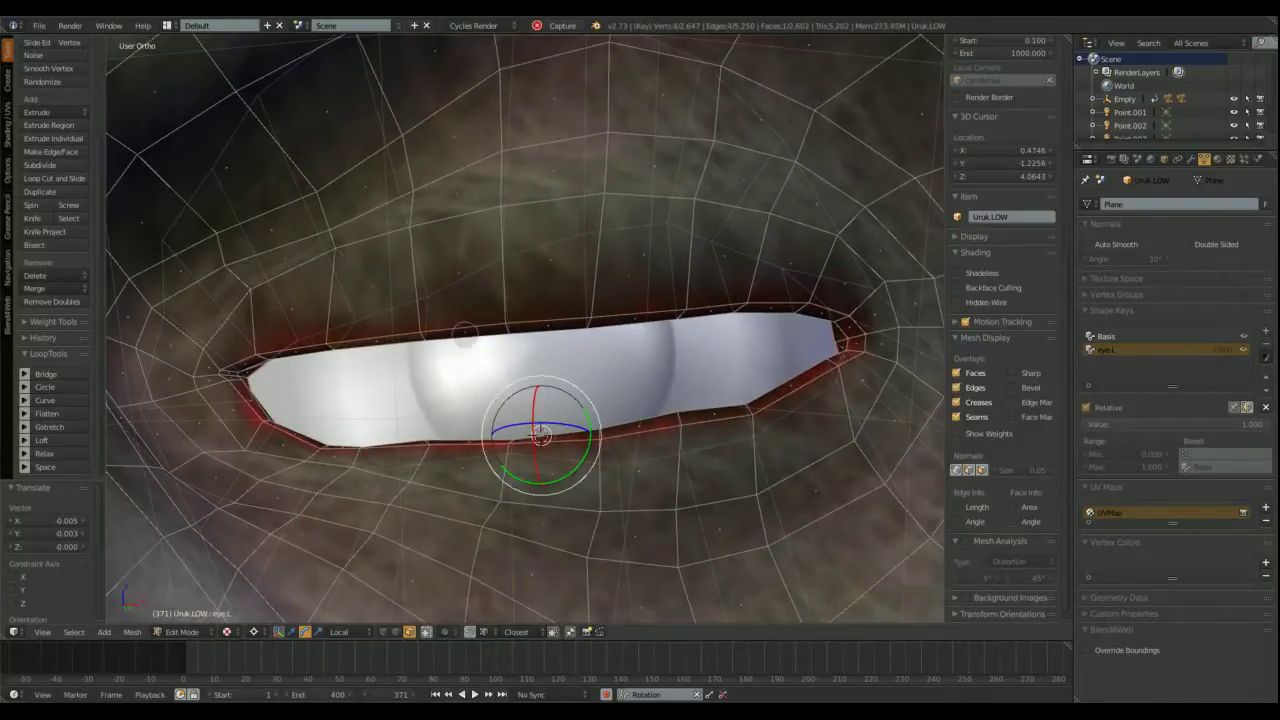
left_click(642, 368)
middle_click_drag(642, 368, 517, 335)
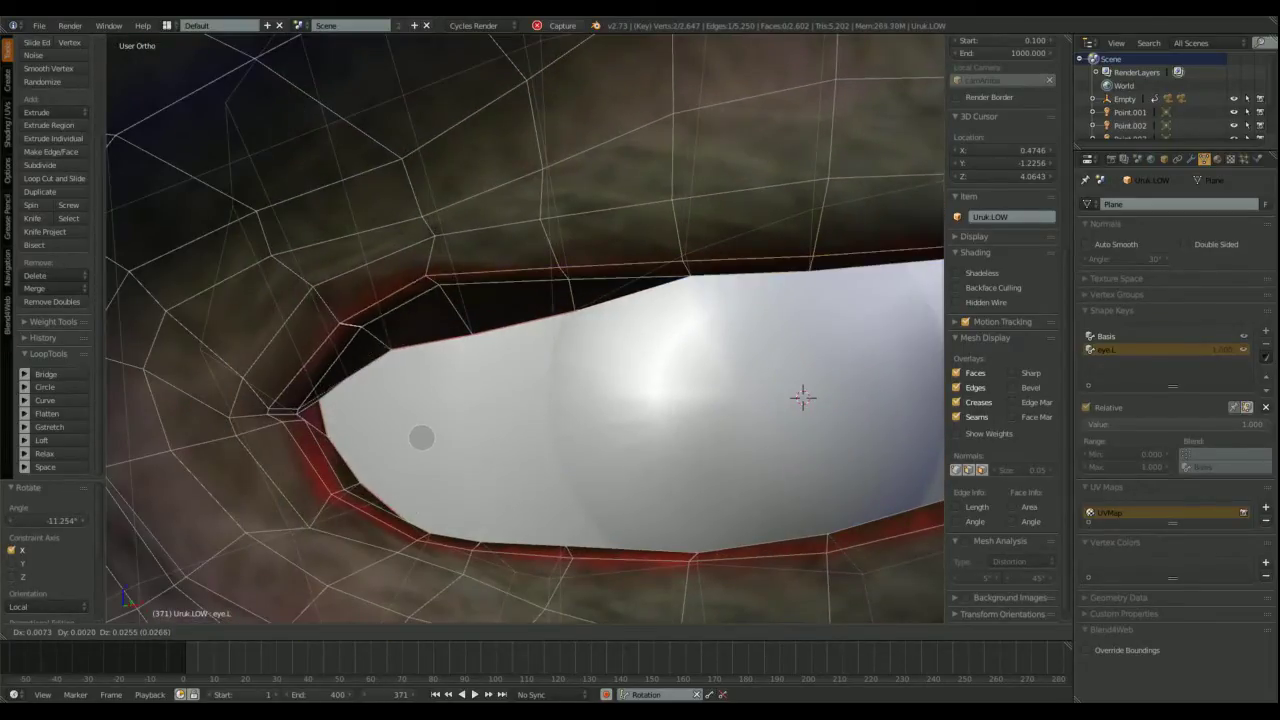
Step: Move the upper eyelid's edges near the inner and outer eye corners into a smoother opening
left_click(802, 397)
scroll(802, 397, "down", 3)
scroll(560, 380, "up", 4)
key("g")
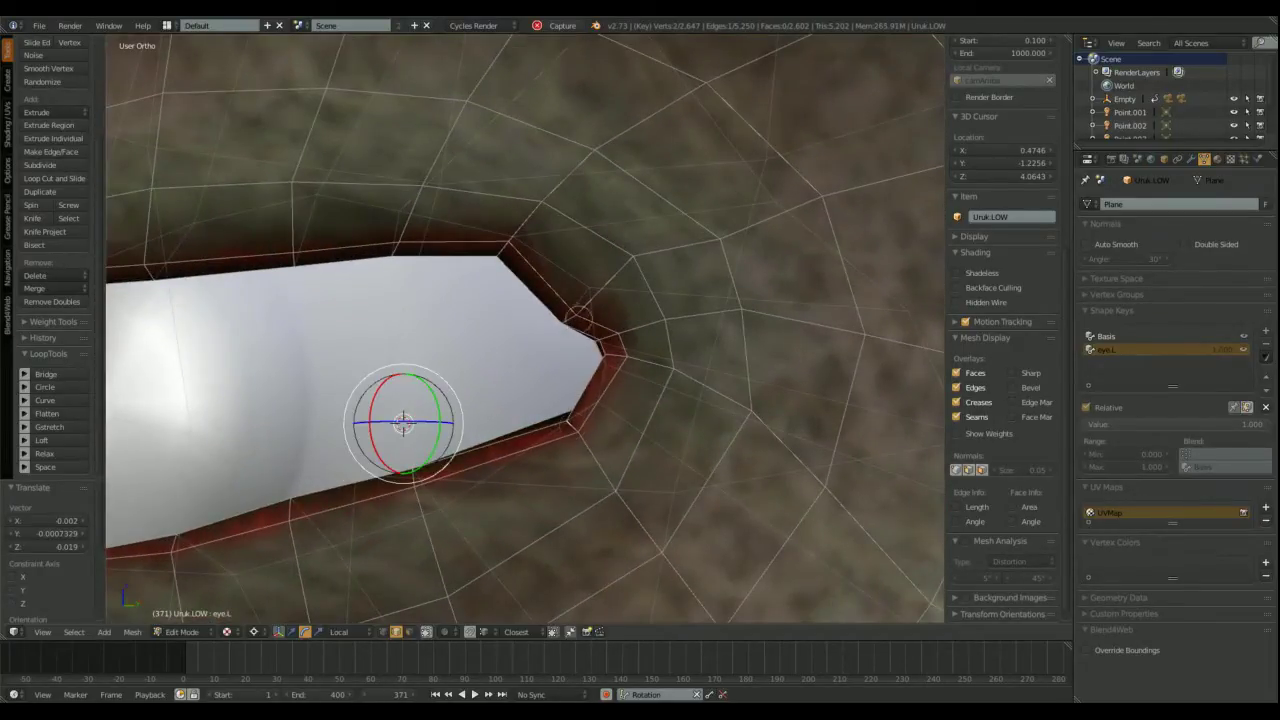
left_click(403, 423)
scroll(403, 423, "down", 3)
scroll(733, 428, "up", 4)
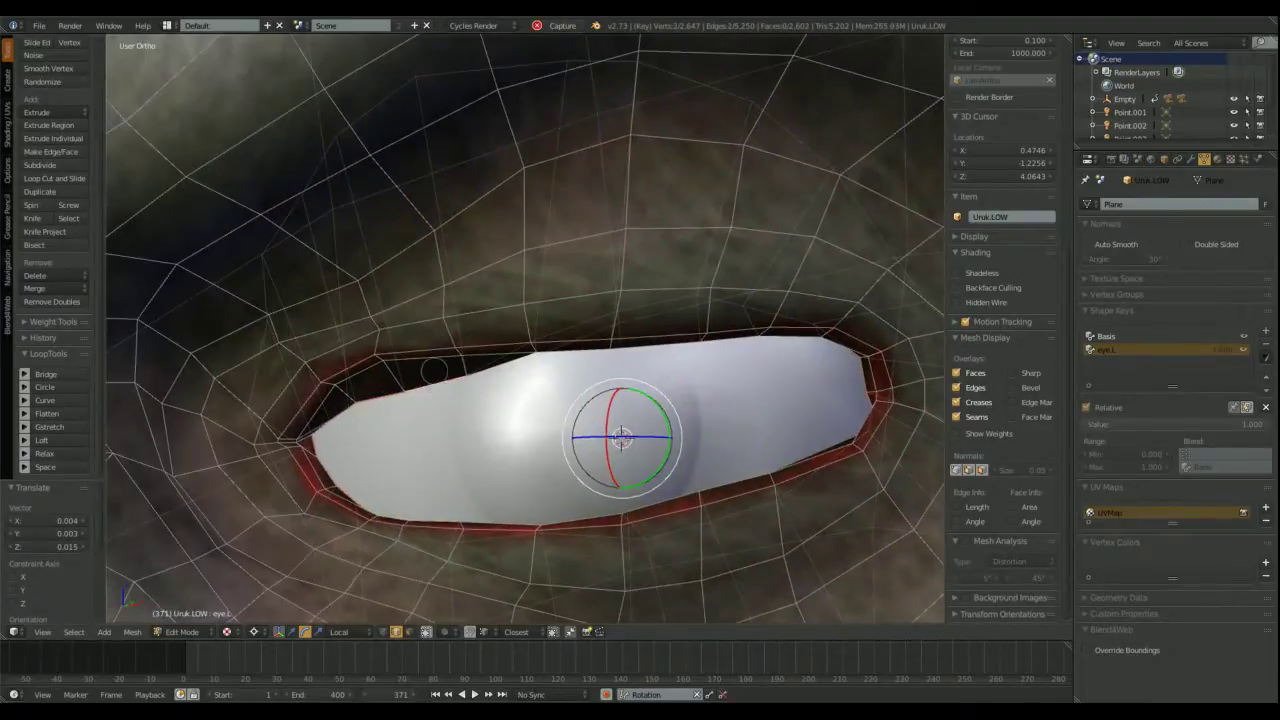
Step: Rotate the upper eyelid's edge selection by -17.8° about the local X axis to raise the lid
key("r")
right_click(733, 428)
middle_click_drag(733, 428, 609, 451)
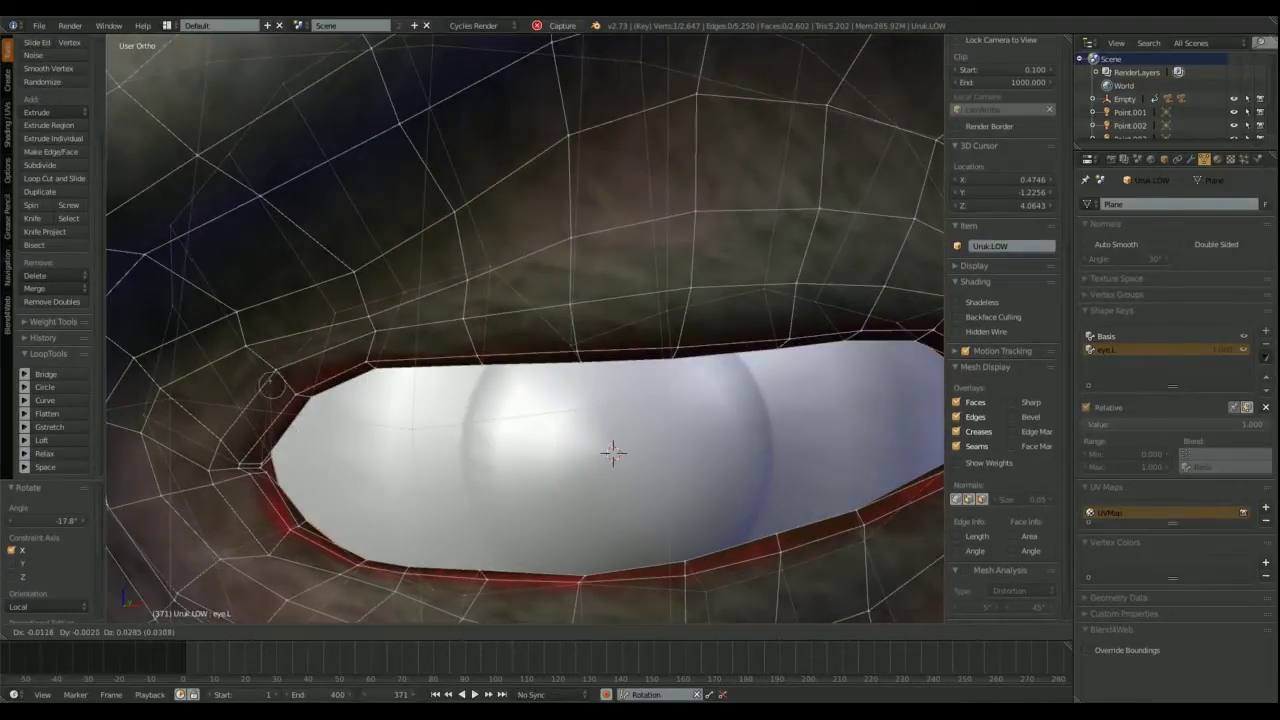
Step: Move individual vertices along the upper eyelid's rim and the eye corners to fit the eyeball's curve
key("g")
left_click(697, 429)
middle_click_drag(697, 429, 486, 491)
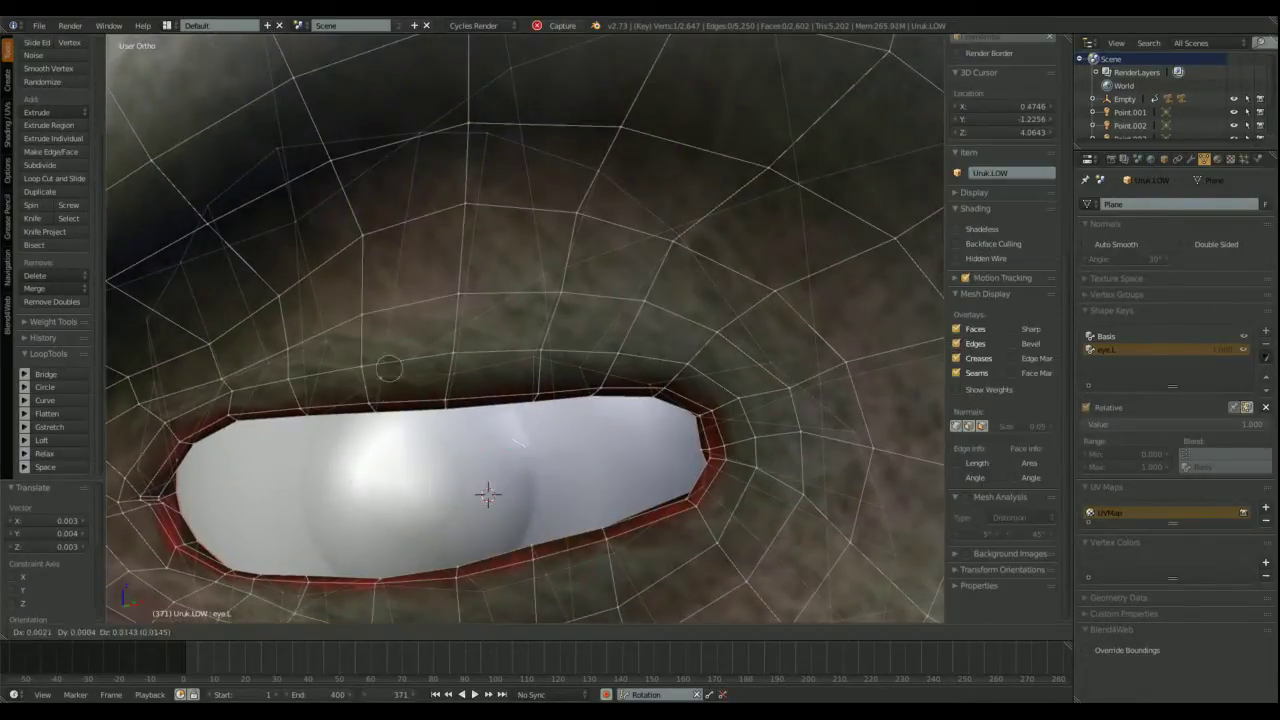
key("g")
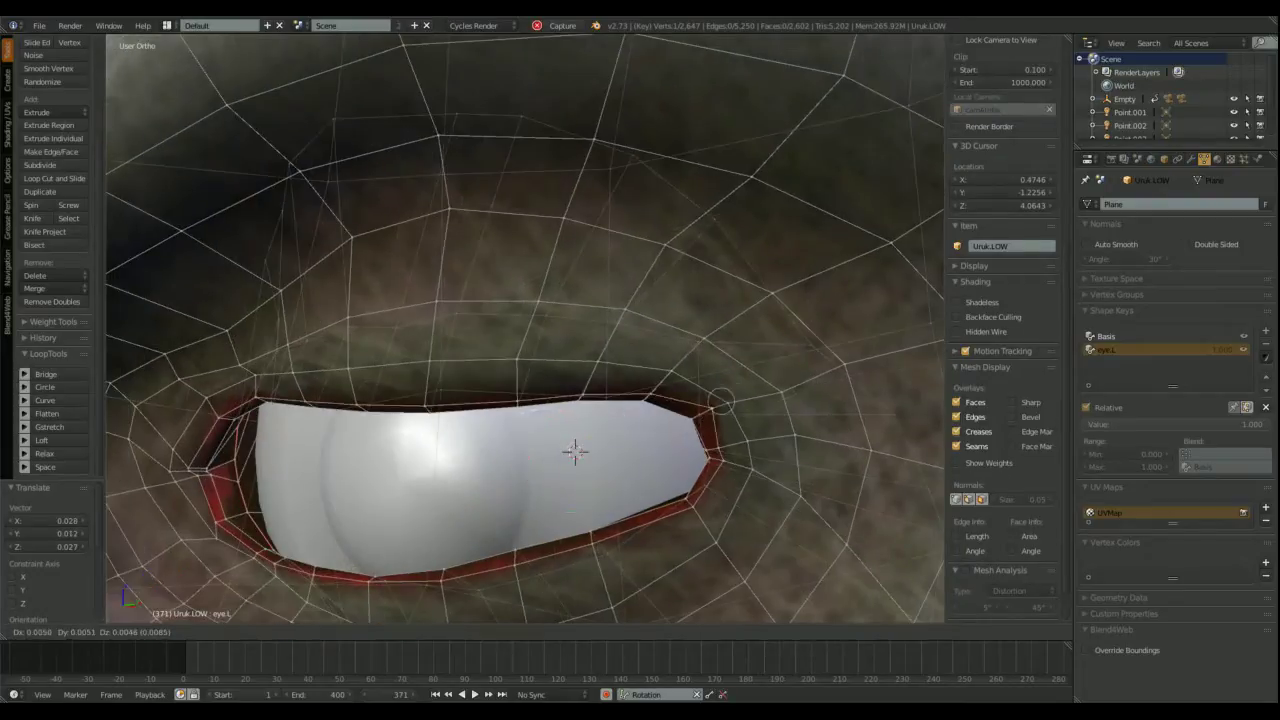
left_click(661, 376)
middle_click_drag(661, 376, 686, 471)
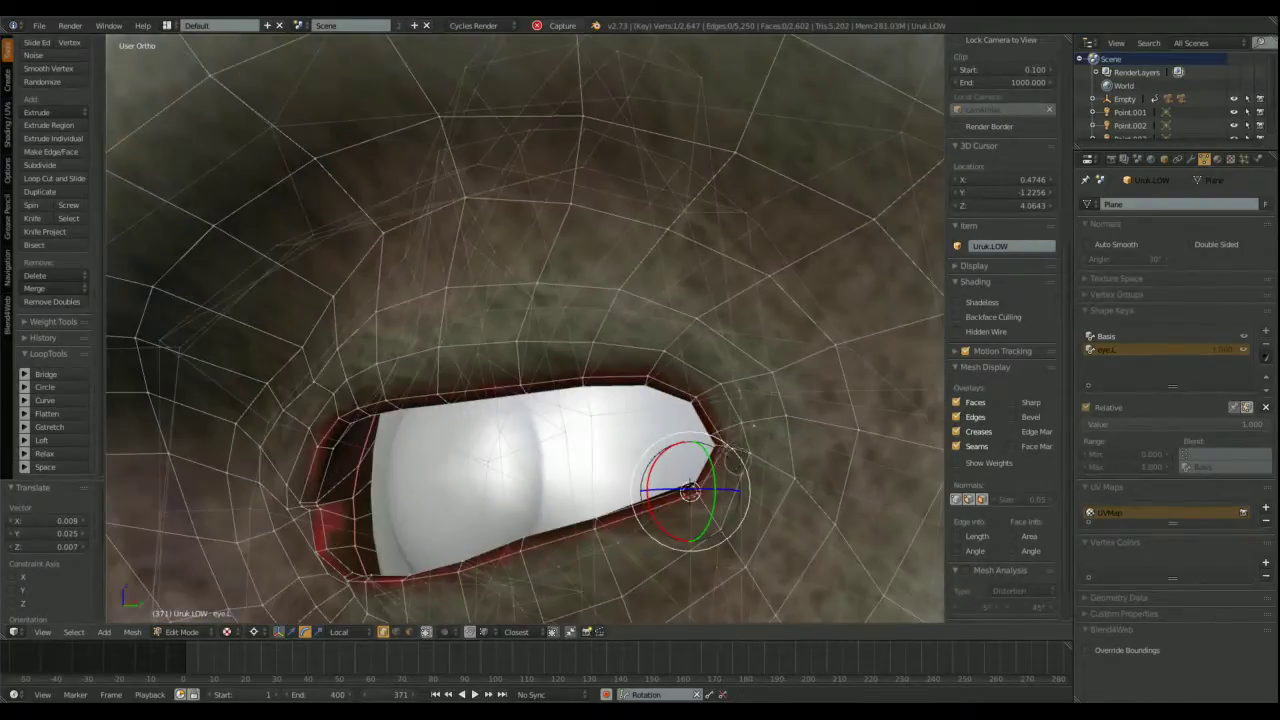
key("g")
left_click(690, 491)
key("g")
left_click(690, 491)
scroll(525, 330, "down", 8)
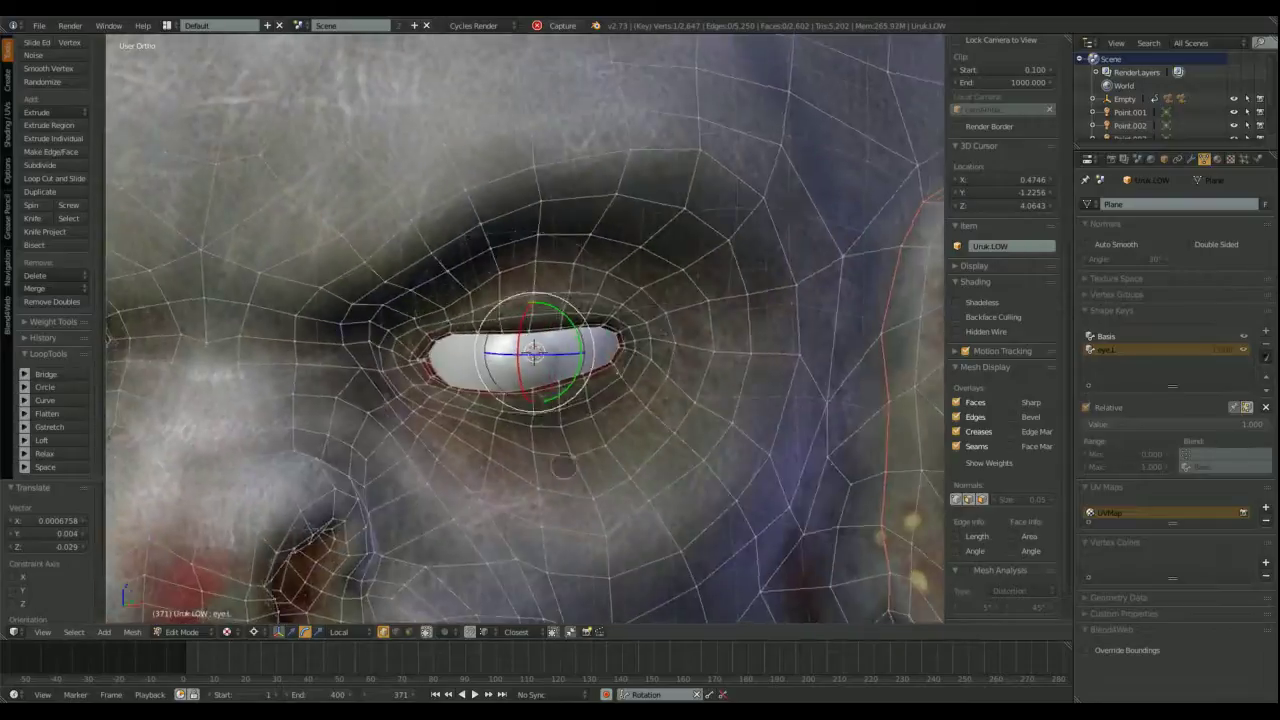
Step: Return the head to Object Mode and snap the 3D cursor to the scene's center
left_click(181, 631)
key("Tab")
scroll(537, 340, "down", 6)
middle_click_drag(528, 329, 677, 323)
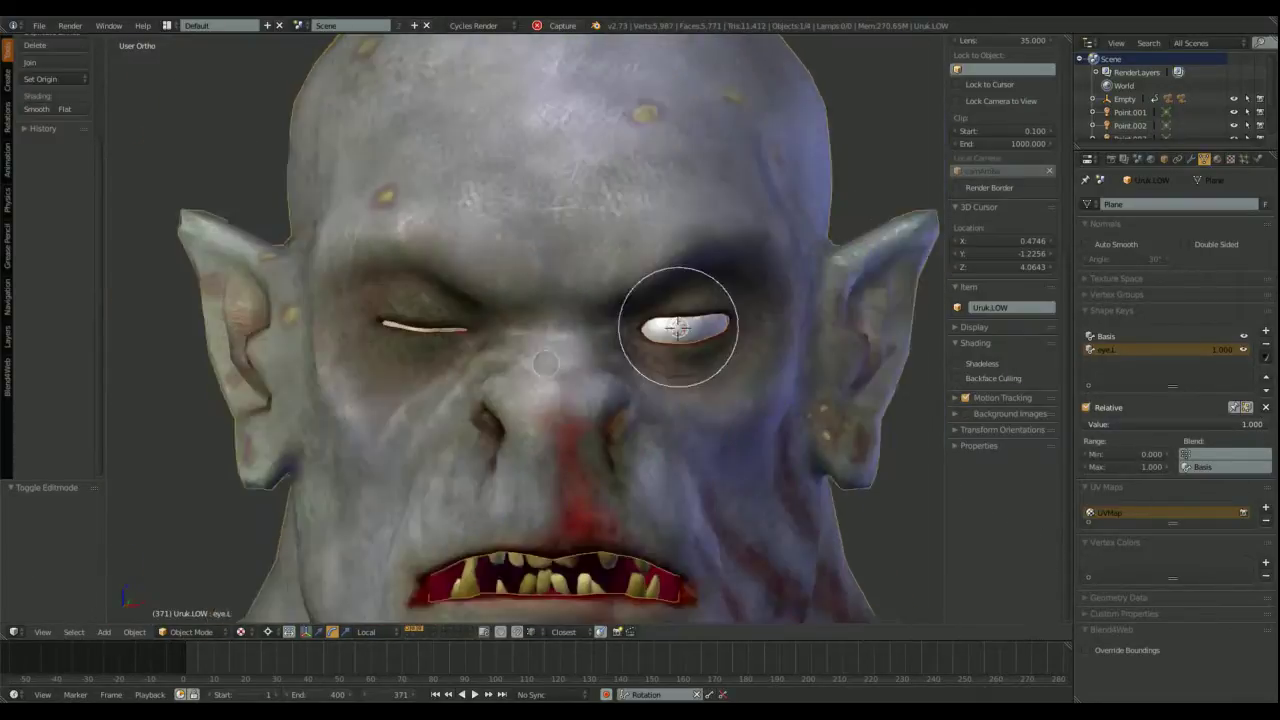
scroll(535, 337, "up", 6)
key("shift+c")
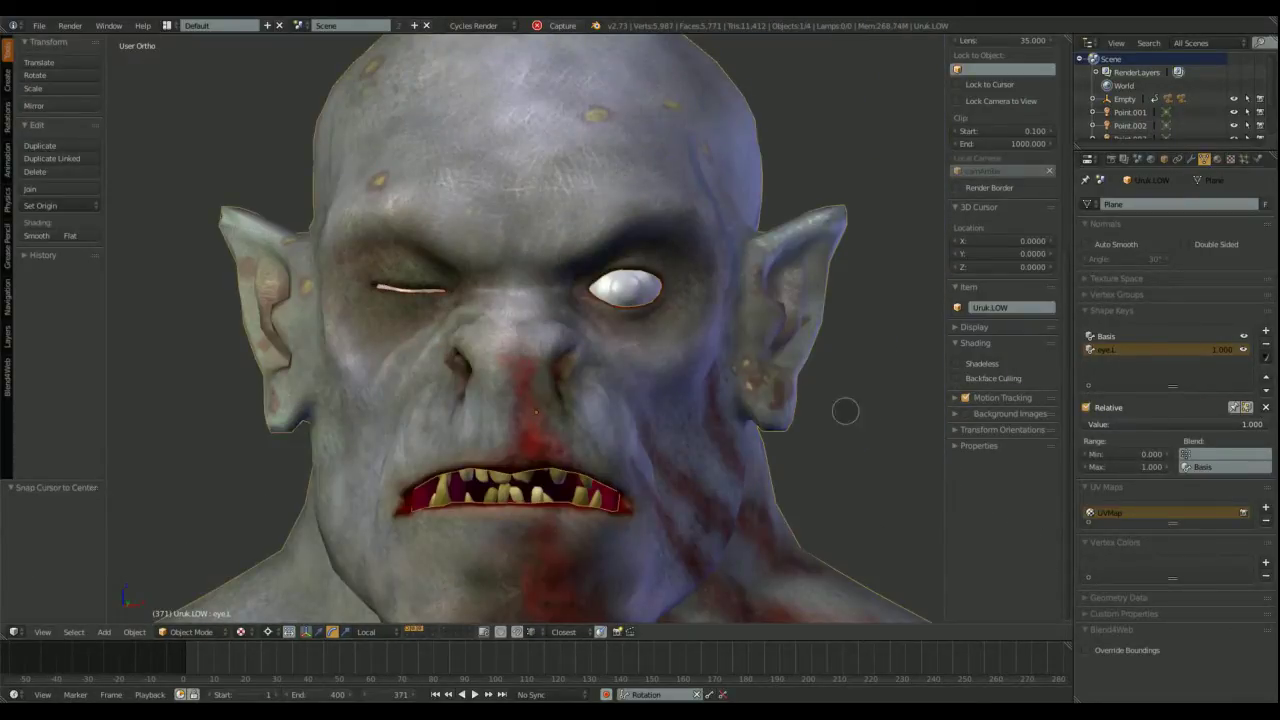
middle_click_drag(805, 372, 788, 371)
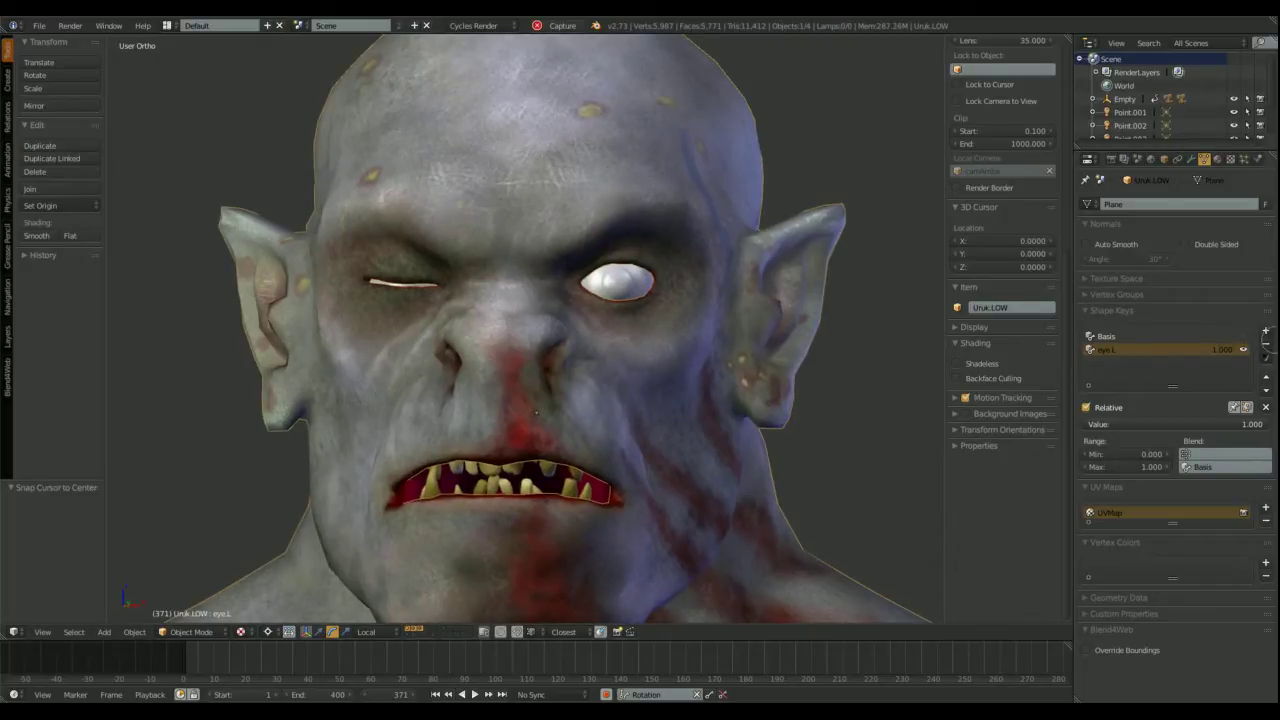
Step: Add a shape key from the current mix, named eye.R with value 1.000, and mirror its shape
left_click(1265, 357)
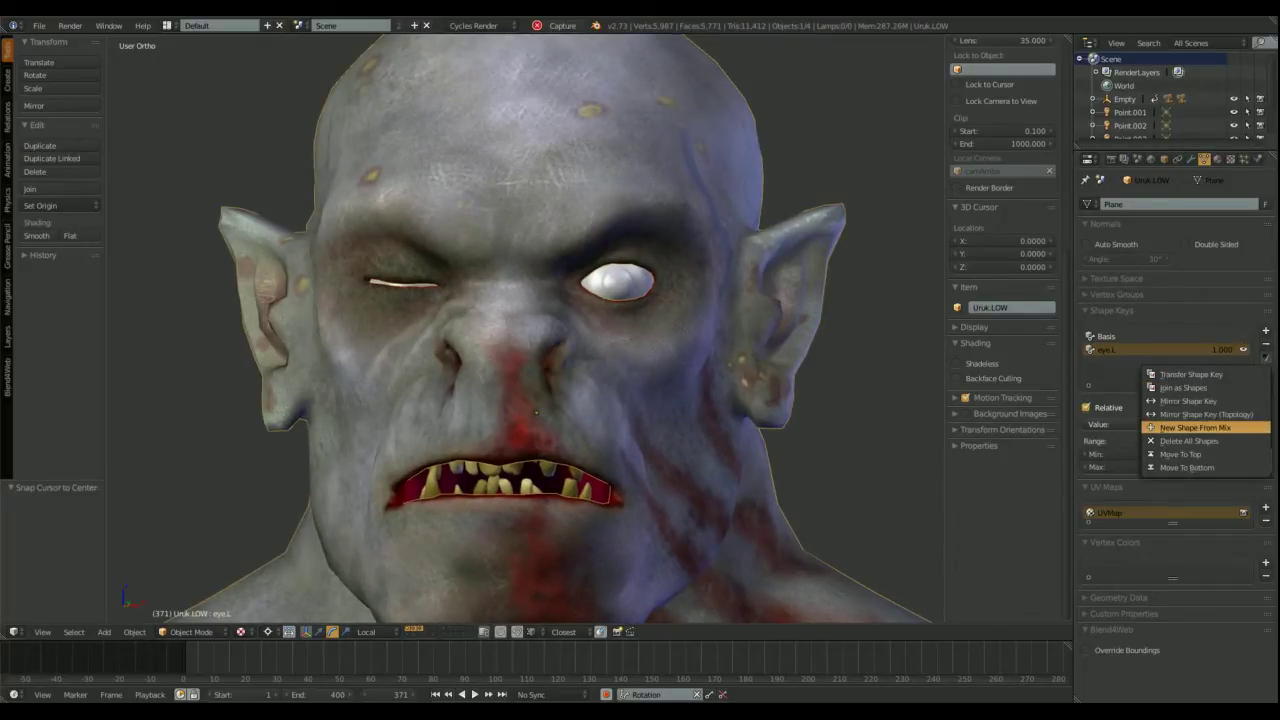
left_click(1193, 431)
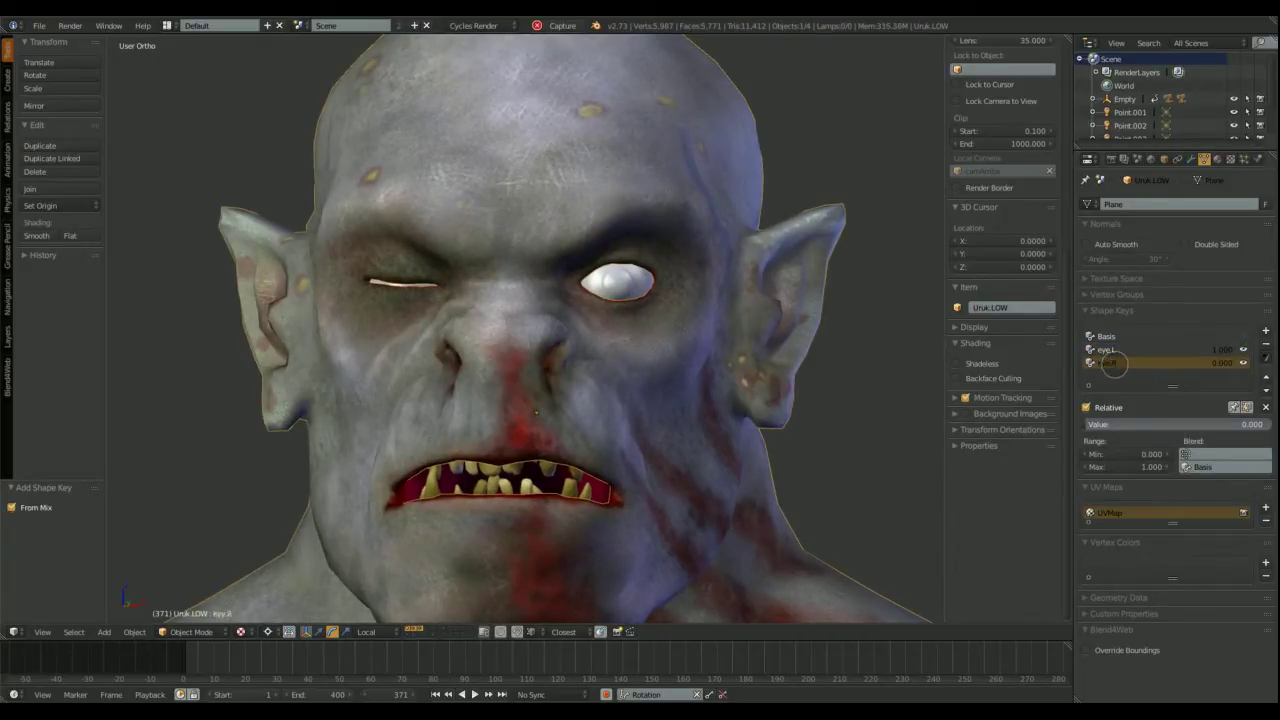
left_click_drag(1139, 428, 1268, 424)
left_click(1263, 357)
left_click(1190, 403)
Step: Test the eye.L shape key by varying its value while checking the eyes from another angle
left_click(1106, 349)
middle_click_drag(660, 200, 721, 213)
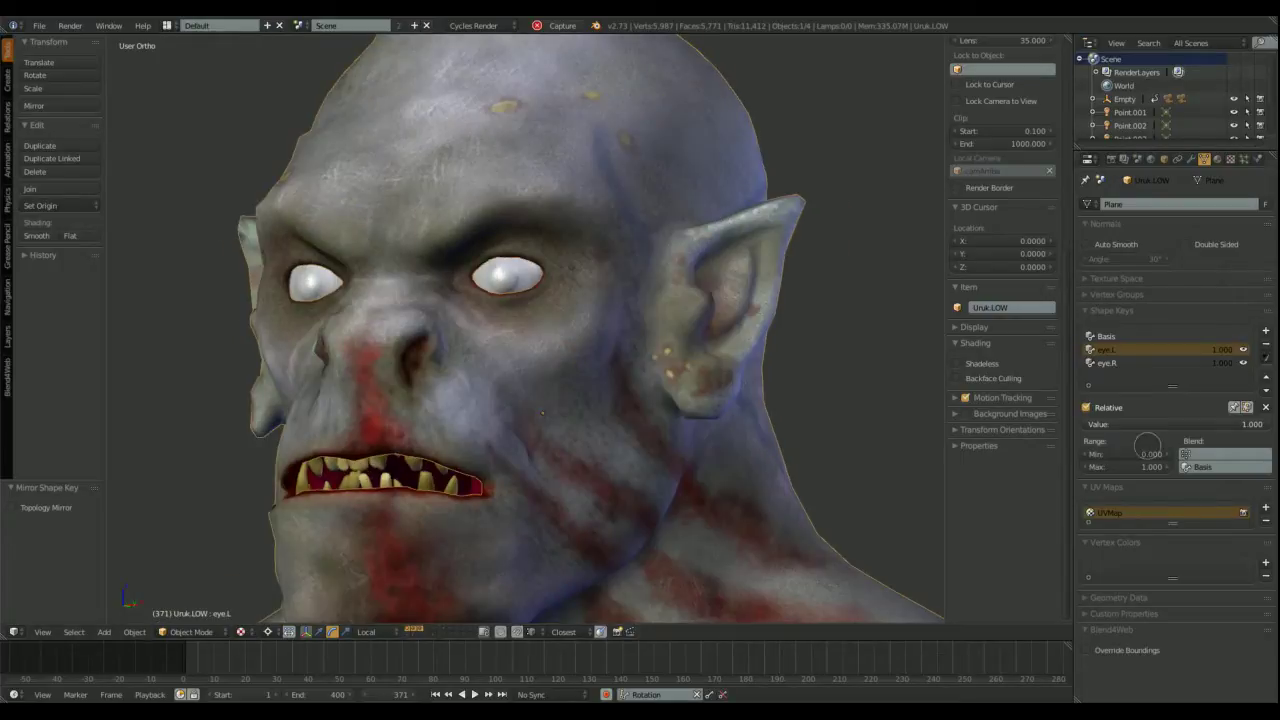
left_click_drag(1238, 424, 1204, 424)
middle_click_drag(480, 150, 440, 110)
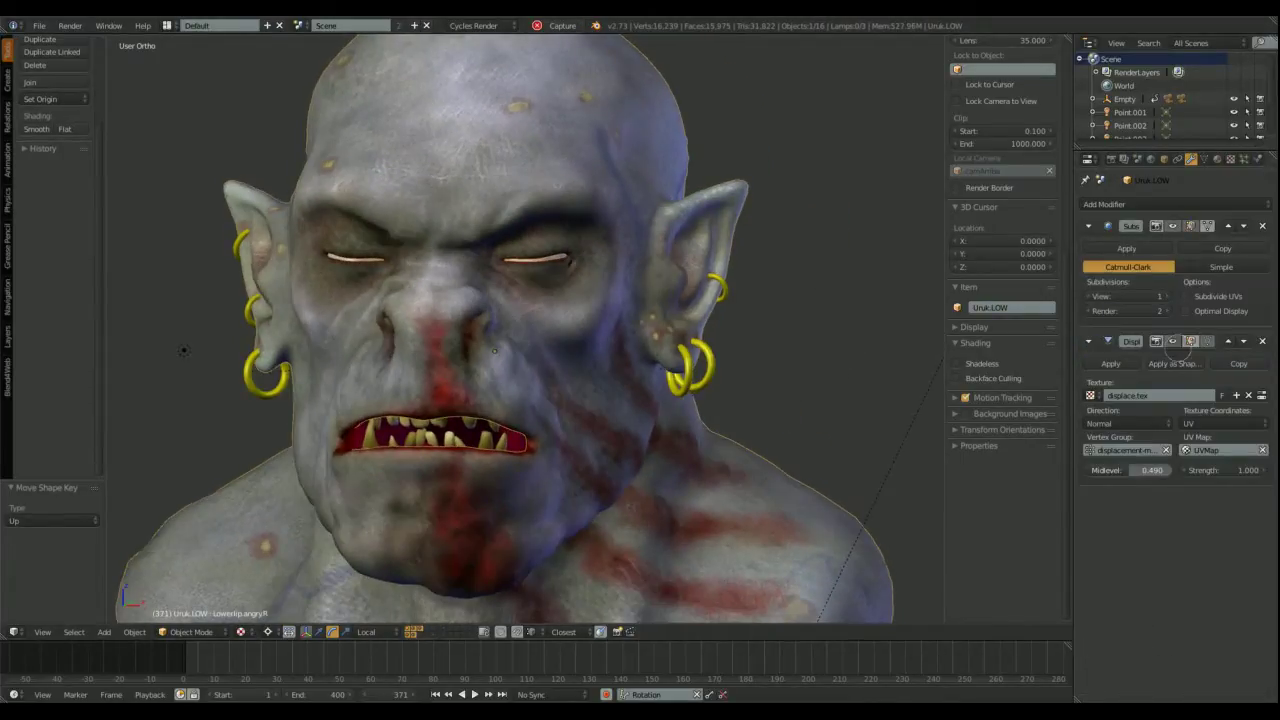
Step: Set the shape keys EyeBrow.angry.L to 1.000, EyeBrow.angry.R to 0.295, eye.L to about 0.44 and eye.R to 1.000
left_click(1204, 159)
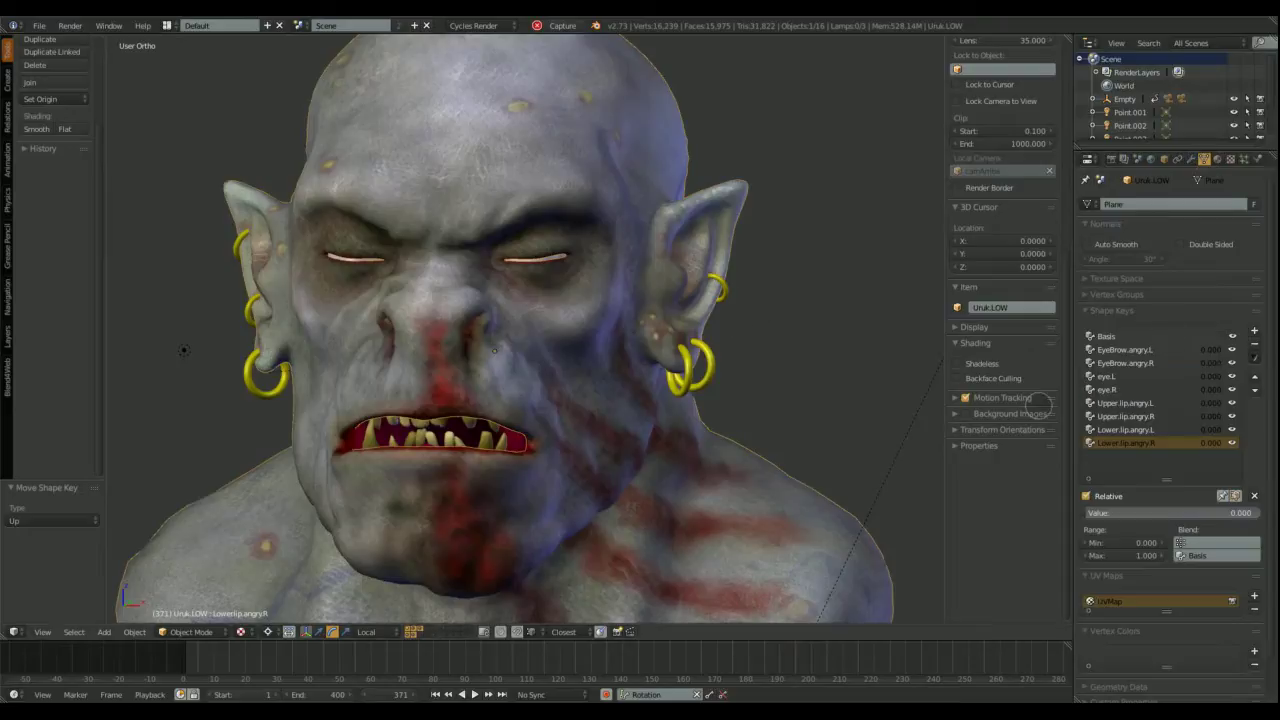
left_click(1125, 349)
left_click_drag(1100, 513, 1240, 513)
left_click(1125, 362)
left_click_drag(1097, 513, 1200, 513)
left_click(1106, 376)
left_click(1106, 389)
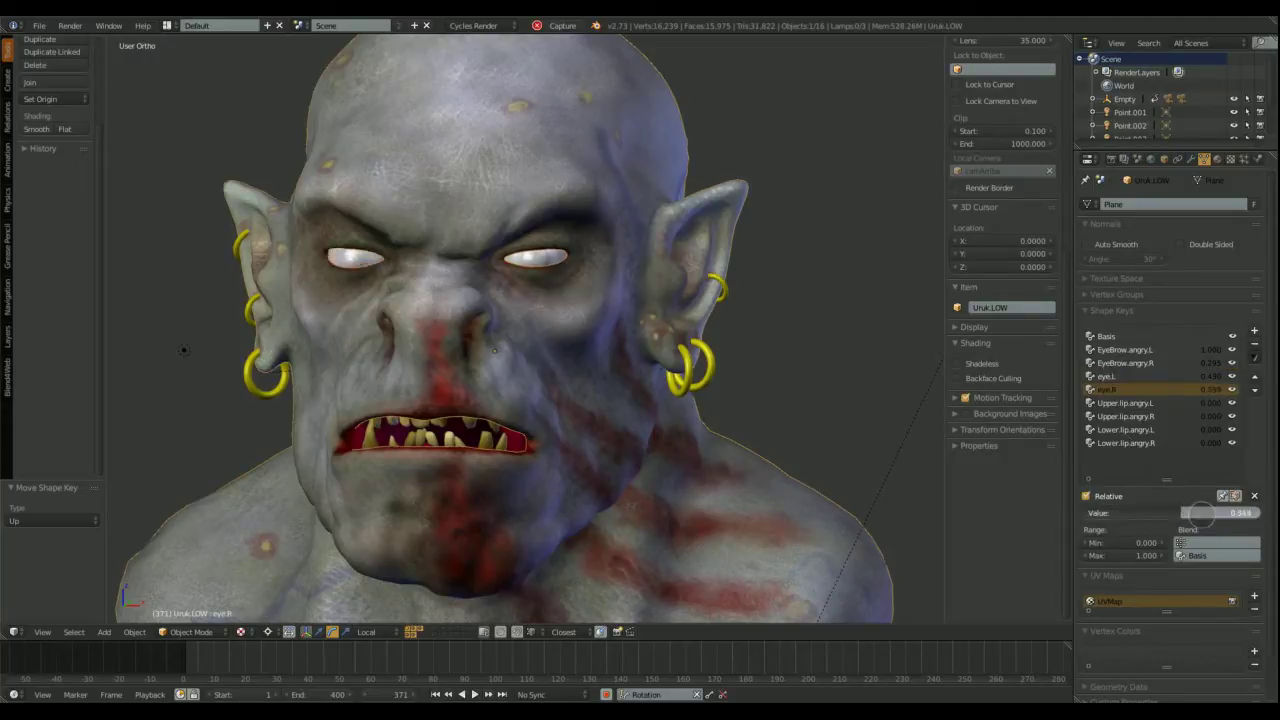
Step: Set the shape keys Upper.lip.angry.L to 0.742, Upper.lip.angry.R to 0.187 and Lower.lip.angry.L to 0.742
left_click(1125, 402)
left_click_drag(1100, 513, 1241, 513)
left_click(1125, 416)
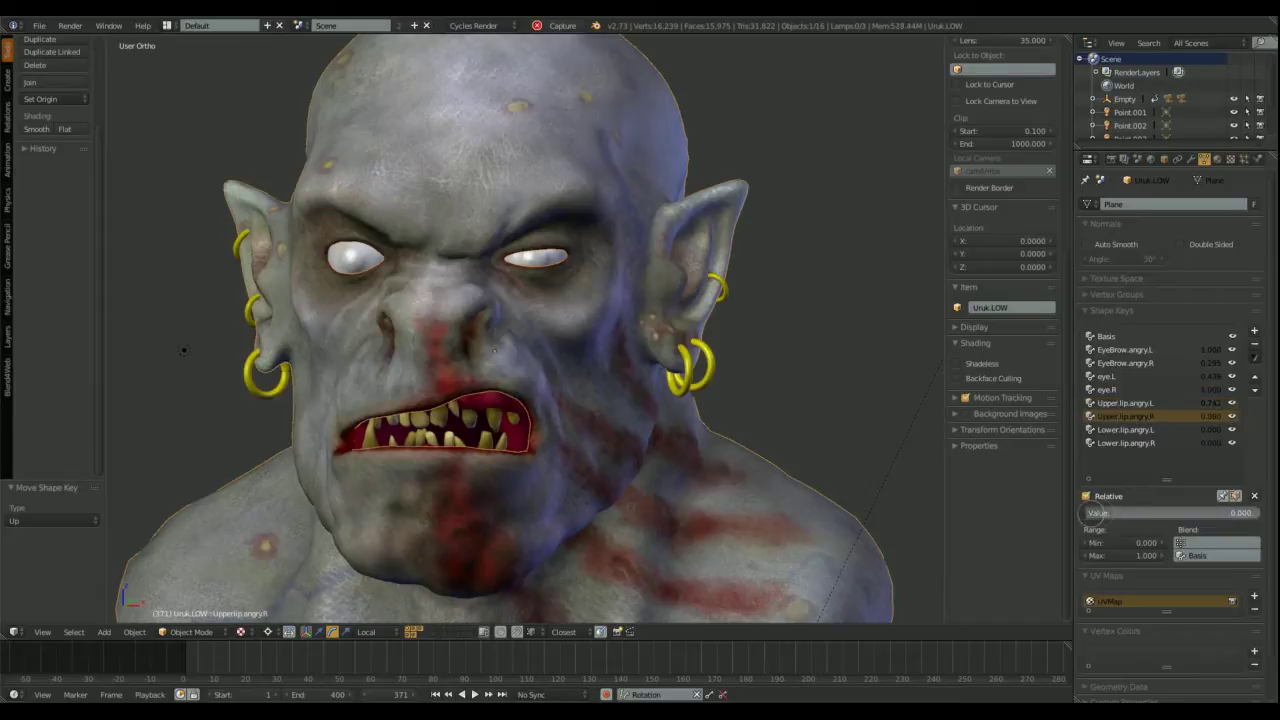
left_click_drag(1100, 513, 1219, 513)
left_click(1125, 429)
Step: Deselect everything and toggle the viewport shading to preview the angry expression
middle_click_drag(620, 366, 675, 315)
key("a")
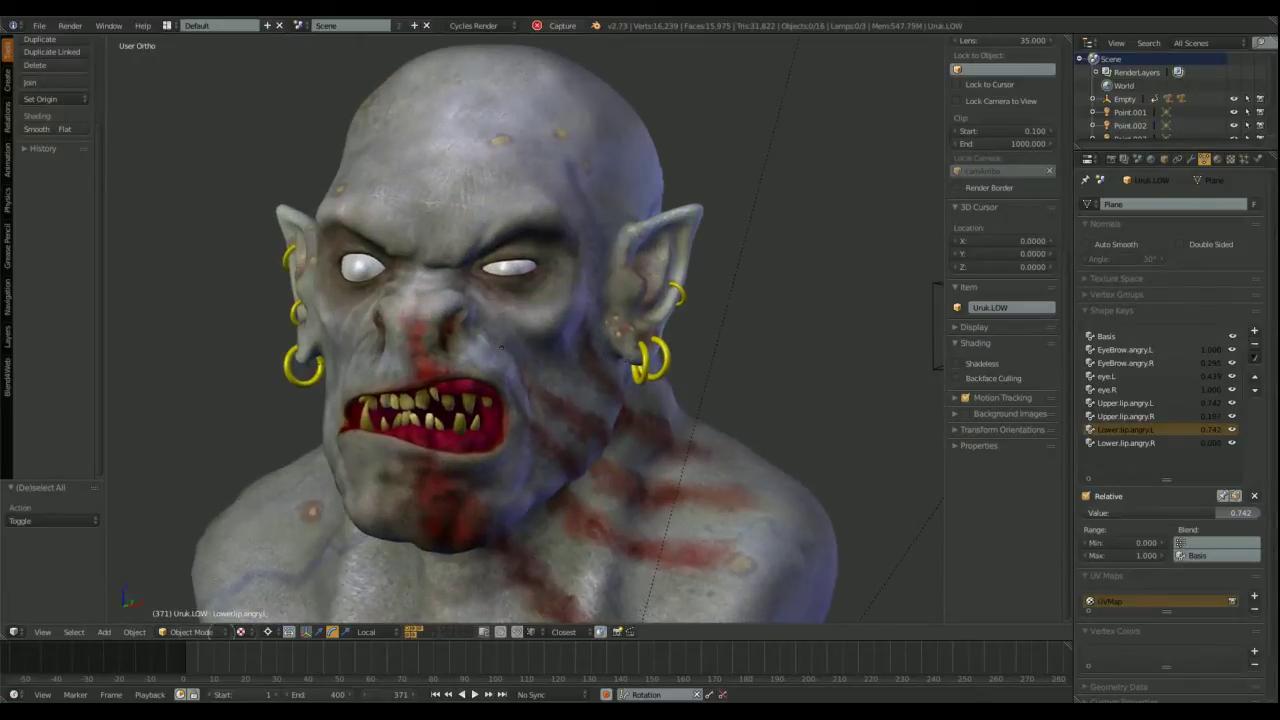
key("alt+z")
key("shift+z")
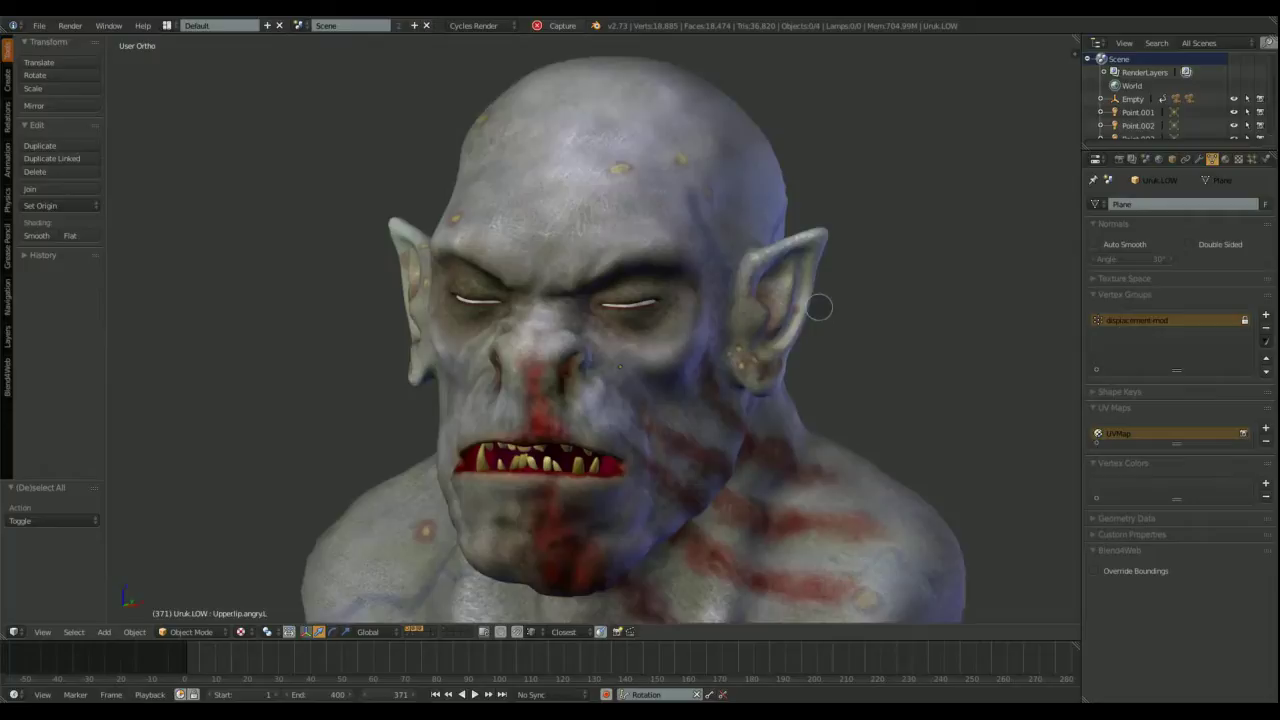
Step: Add a single-bone armature at the scene origin below the bust and enable its X-Ray display
scroll(723, 246, "down", 5)
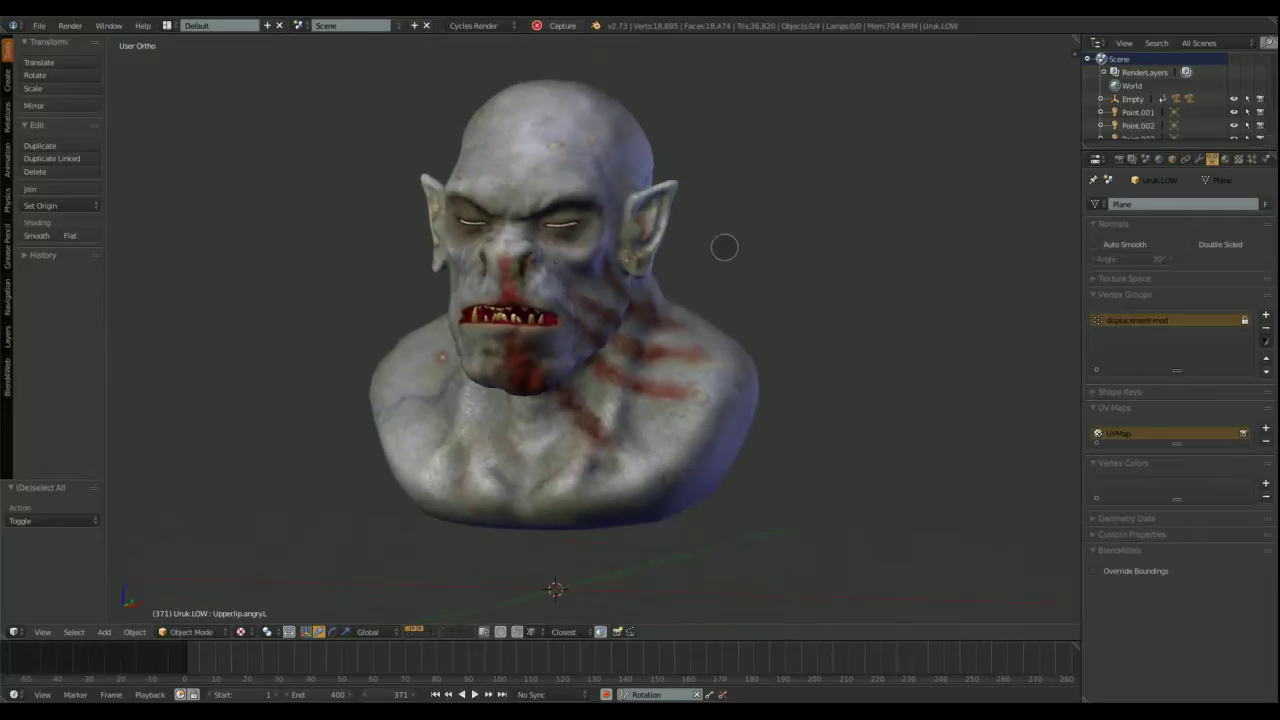
middle_click_drag(723, 246, 688, 227)
left_click(9, 80)
left_click(64, 412)
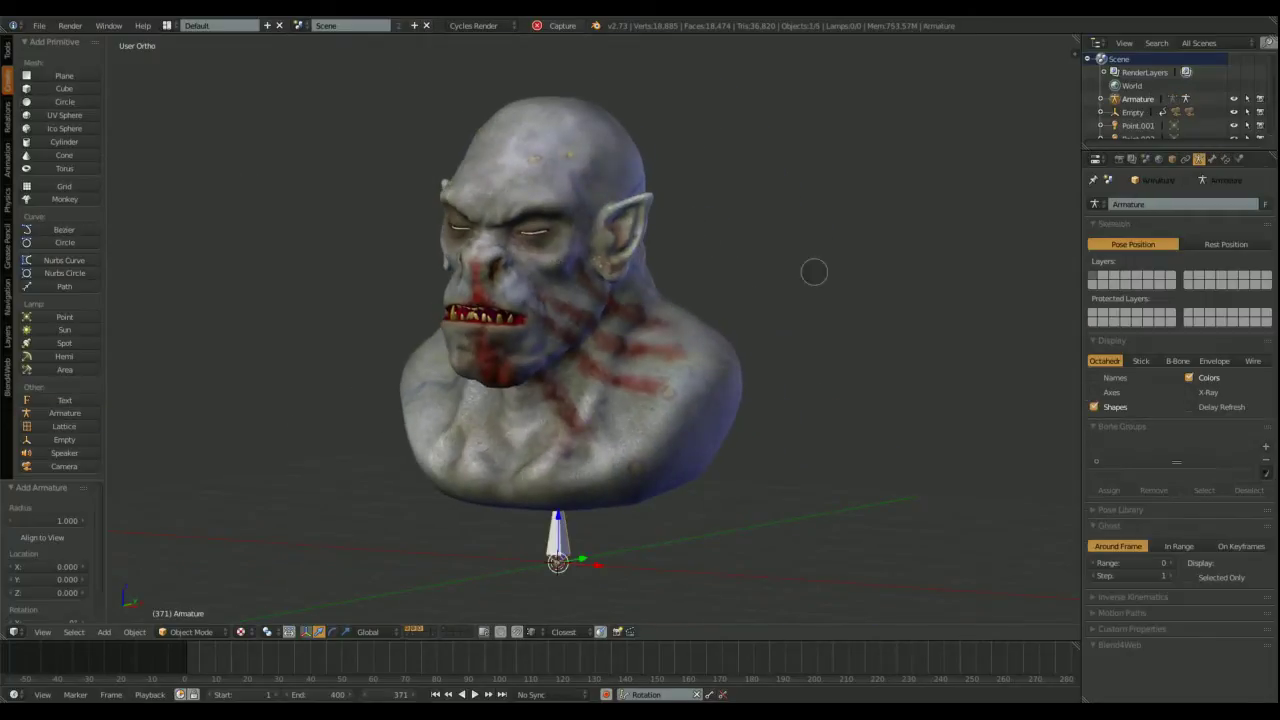
middle_click_drag(814, 271, 740, 275)
left_click(1172, 158)
left_click(1184, 509)
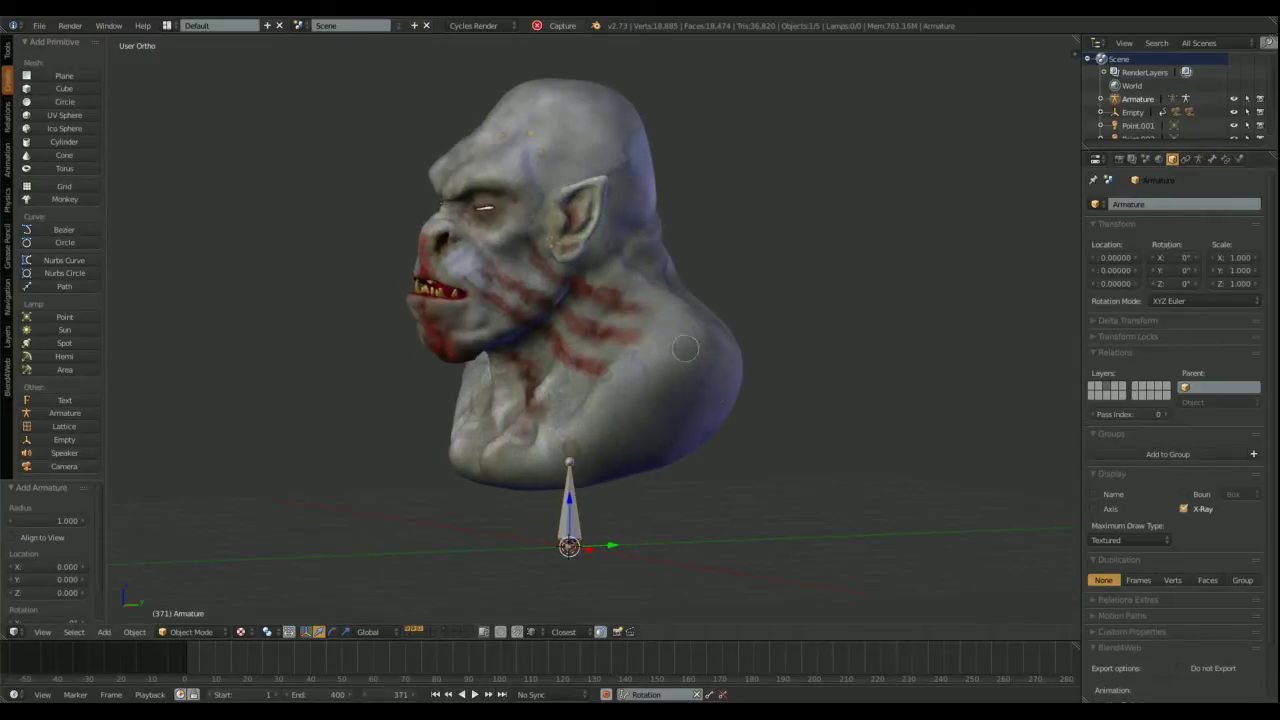
Step: In Edit Mode, lay the single bone flat on the ground by moving its tail to Y -1.055 and Z 0
middle_click_drag(686, 349, 527, 373)
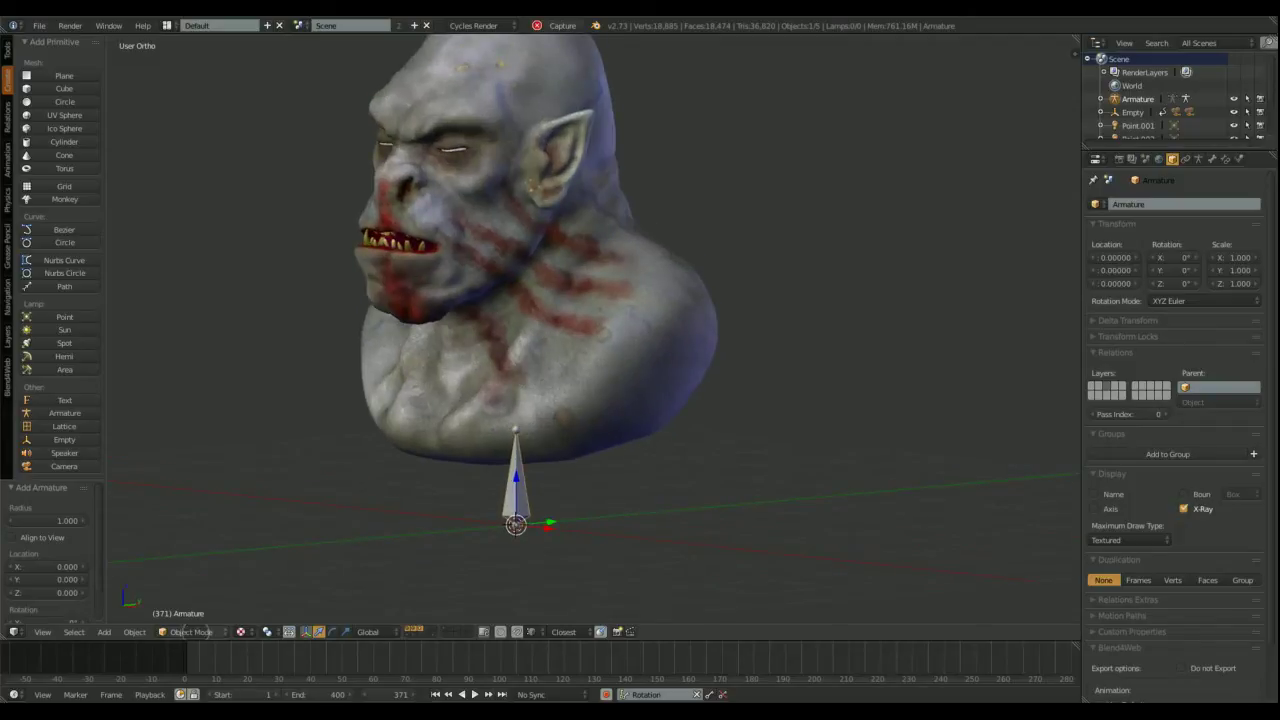
key("Tab")
middle_click_drag(729, 314, 640, 314)
right_click(515, 430)
key("g")
key("y")
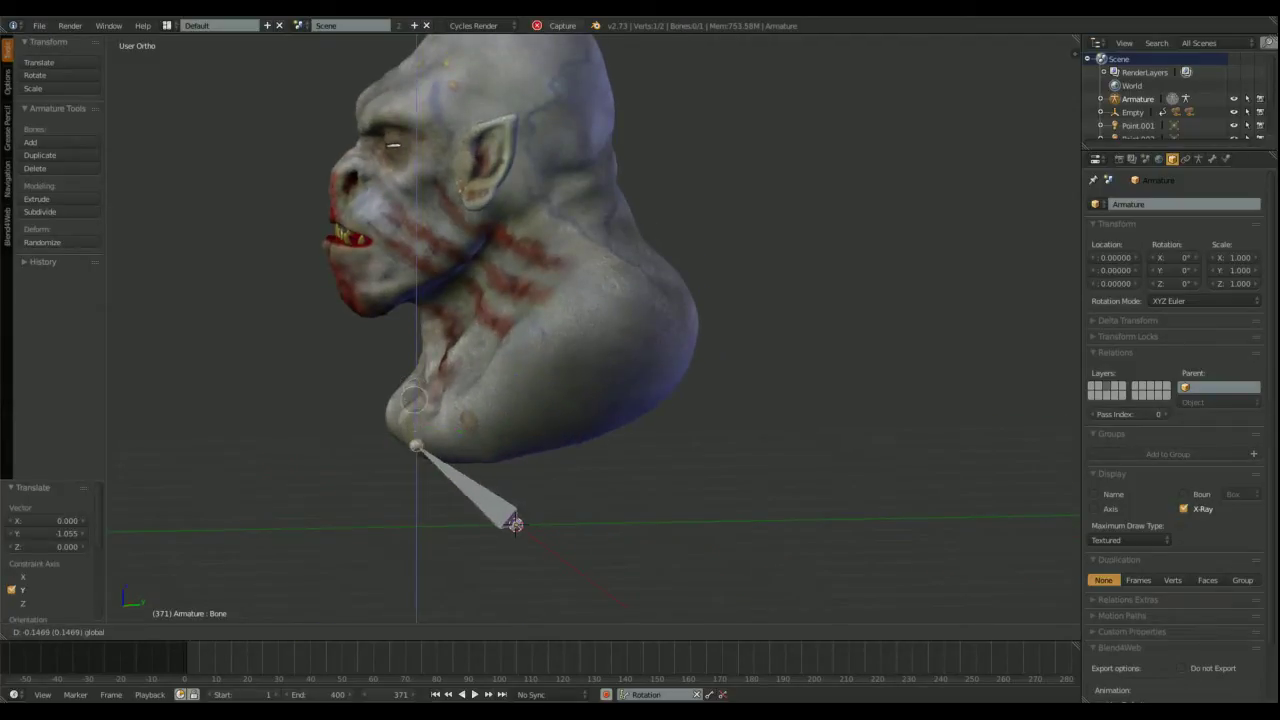
key("z")
left_click(414, 470)
key("n")
scroll(983, 126, "down", 2)
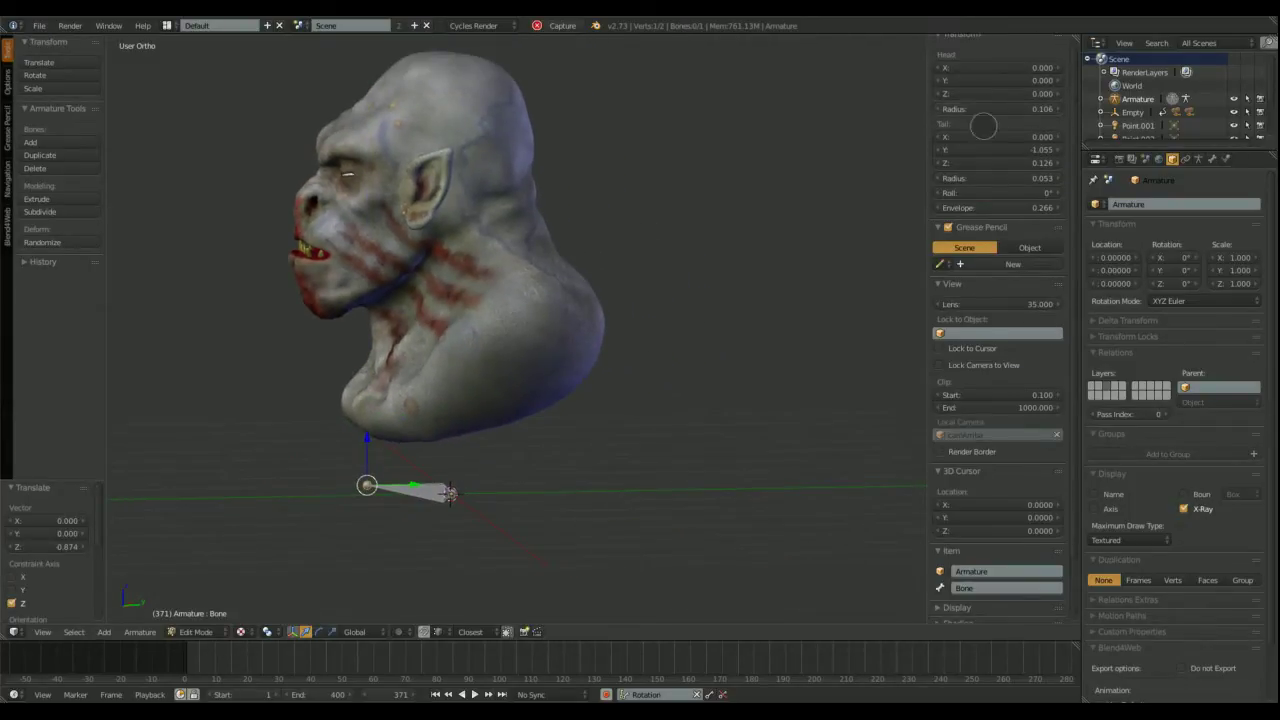
key("BackSpace")
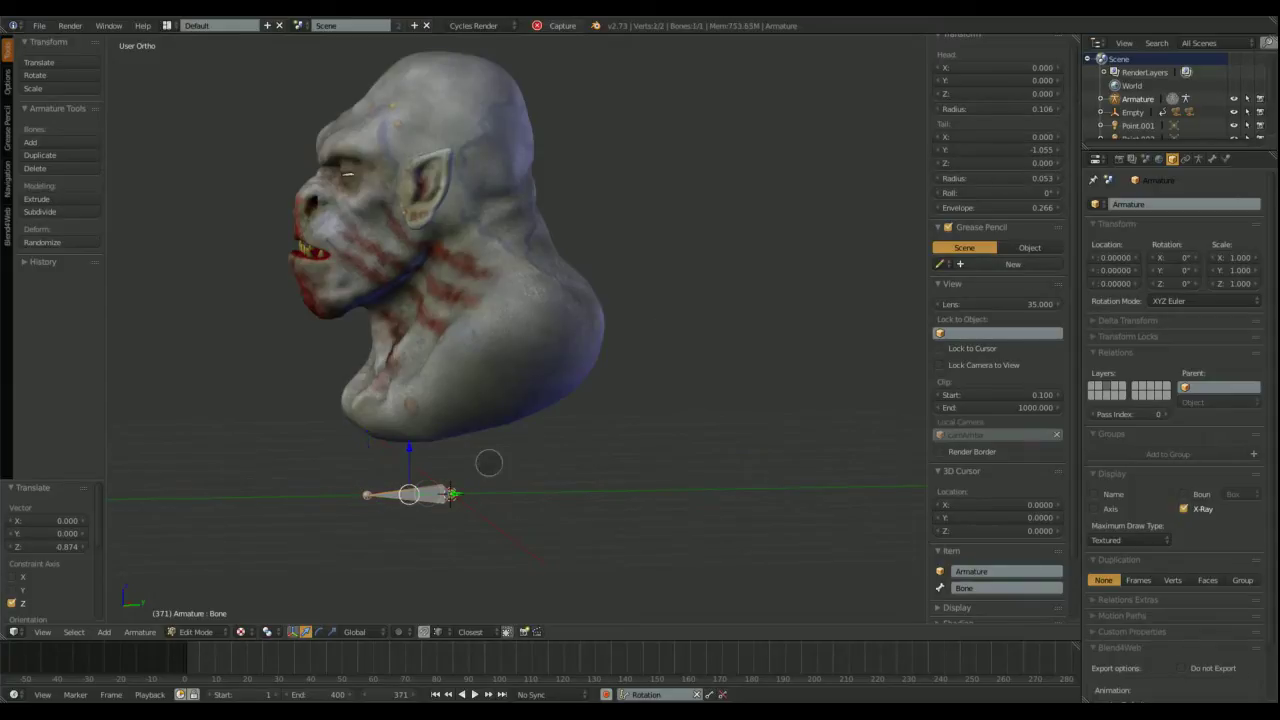
Step: Duplicate the ground bone and raise the copy 1.454 along Z into the chest
key("shift+d")
key("z")
left_click(766, 446)
Step: Reposition the chest bone's head to Y -0.859, Z 1.075 and its tail to Y 0.621, Z 2.610 at the base of the neck
key("KP_3")
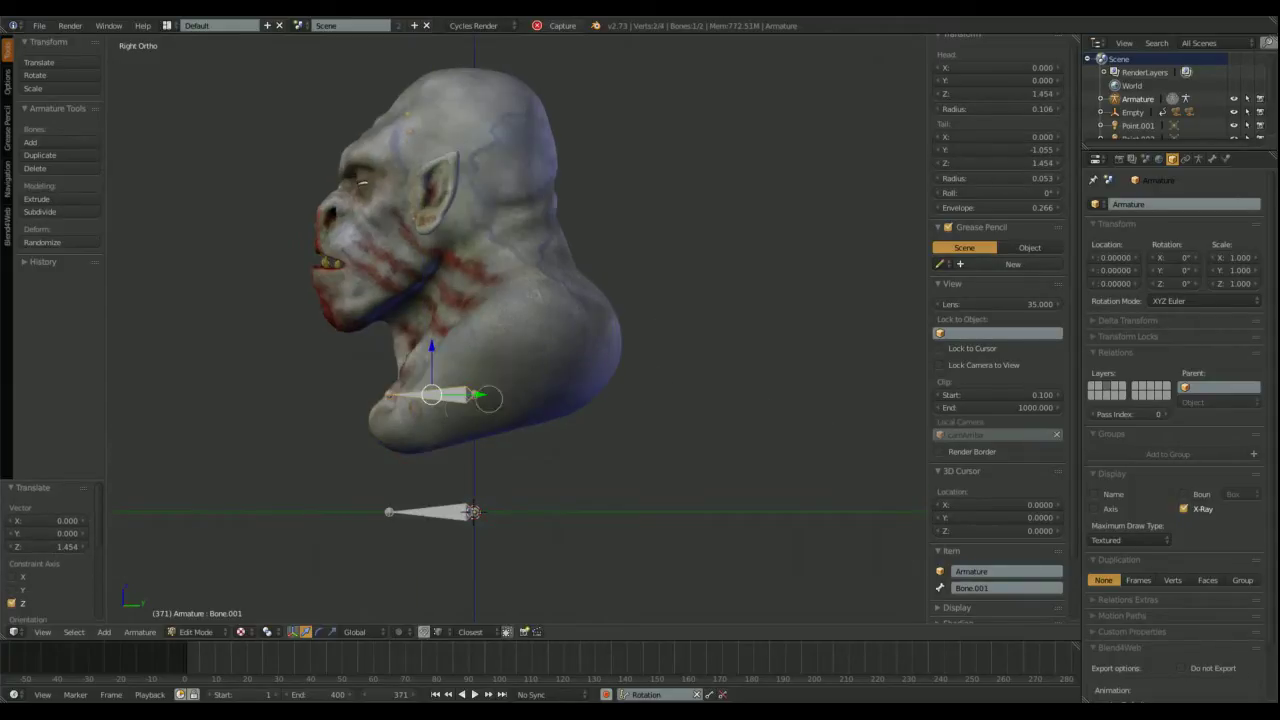
left_click_drag(474, 394, 445, 425)
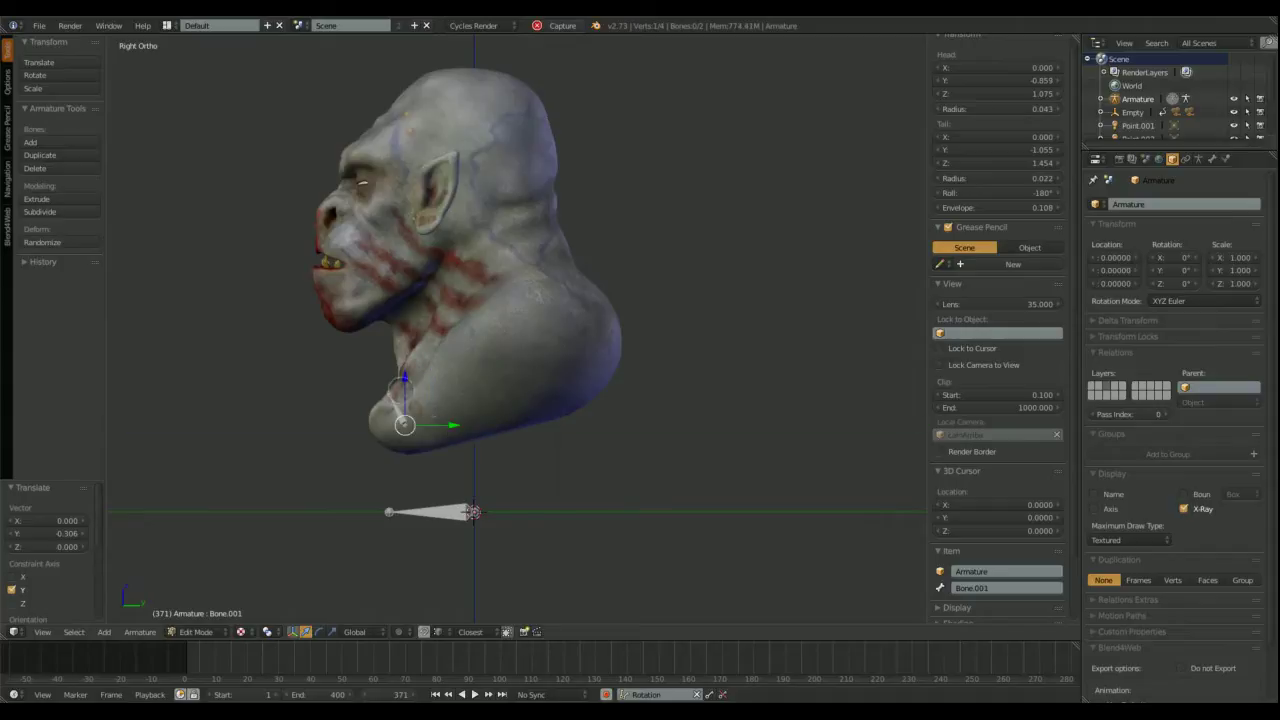
key("g")
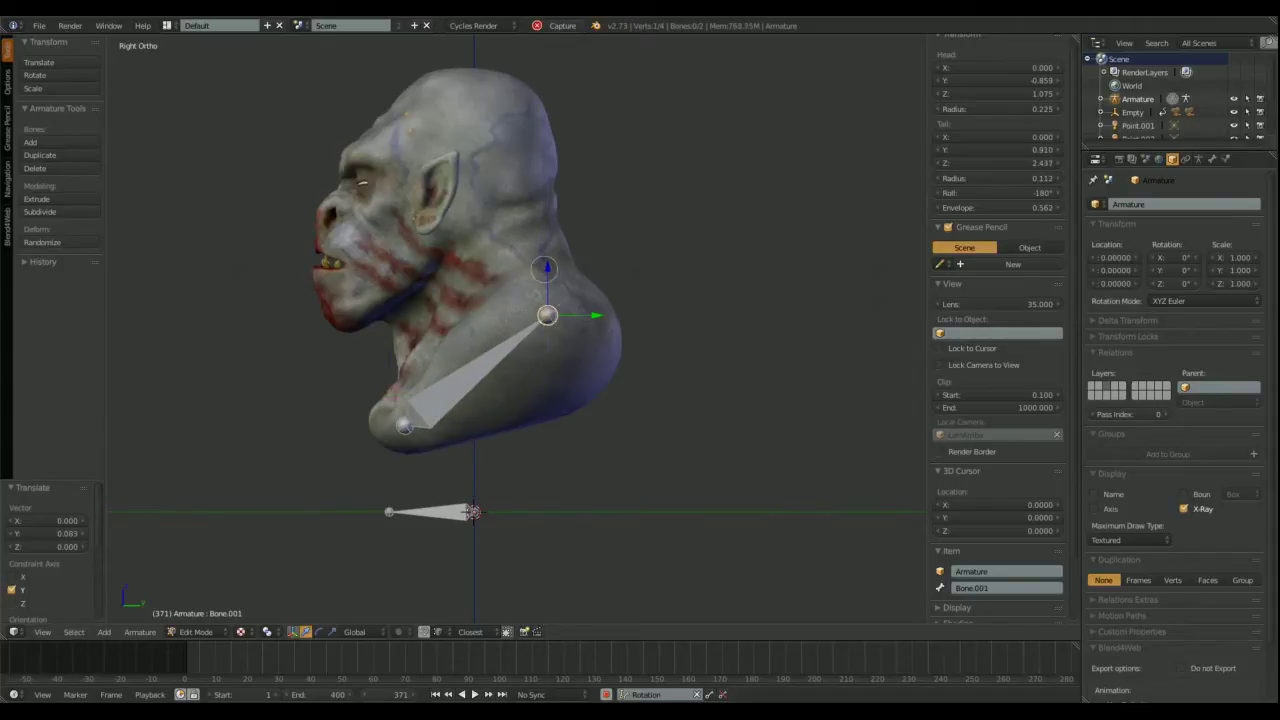
key("y")
left_click(575, 299)
Step: Extrude a neck bone forward to Y -0.056, Z 3.535, and a head bone 1.395 straight up from its end
key("e")
key("z")
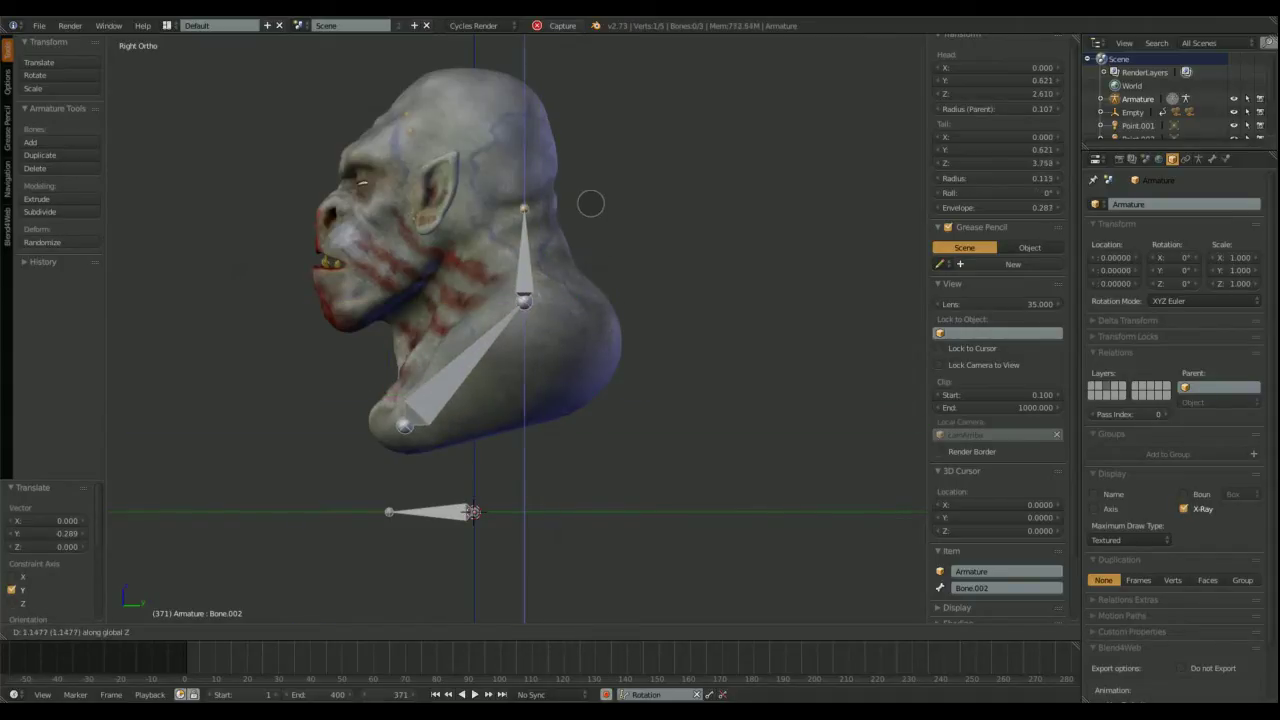
key("y")
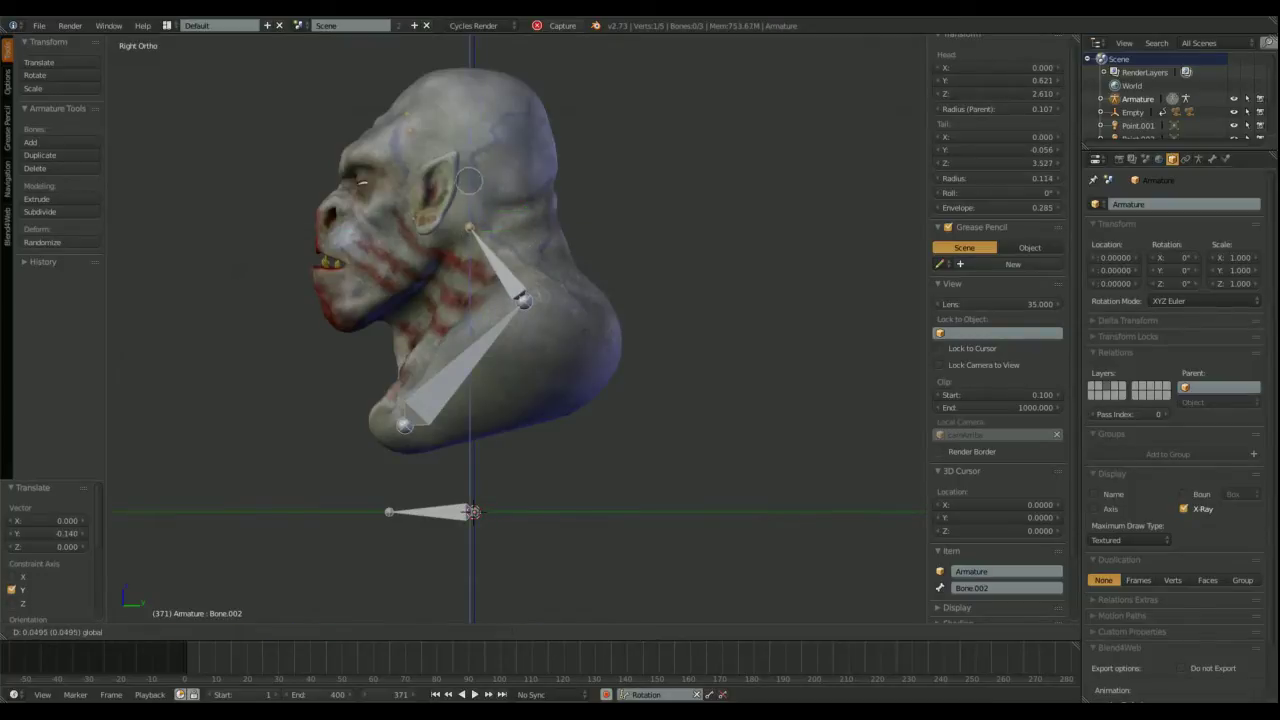
left_click(469, 180)
key("e")
key("z")
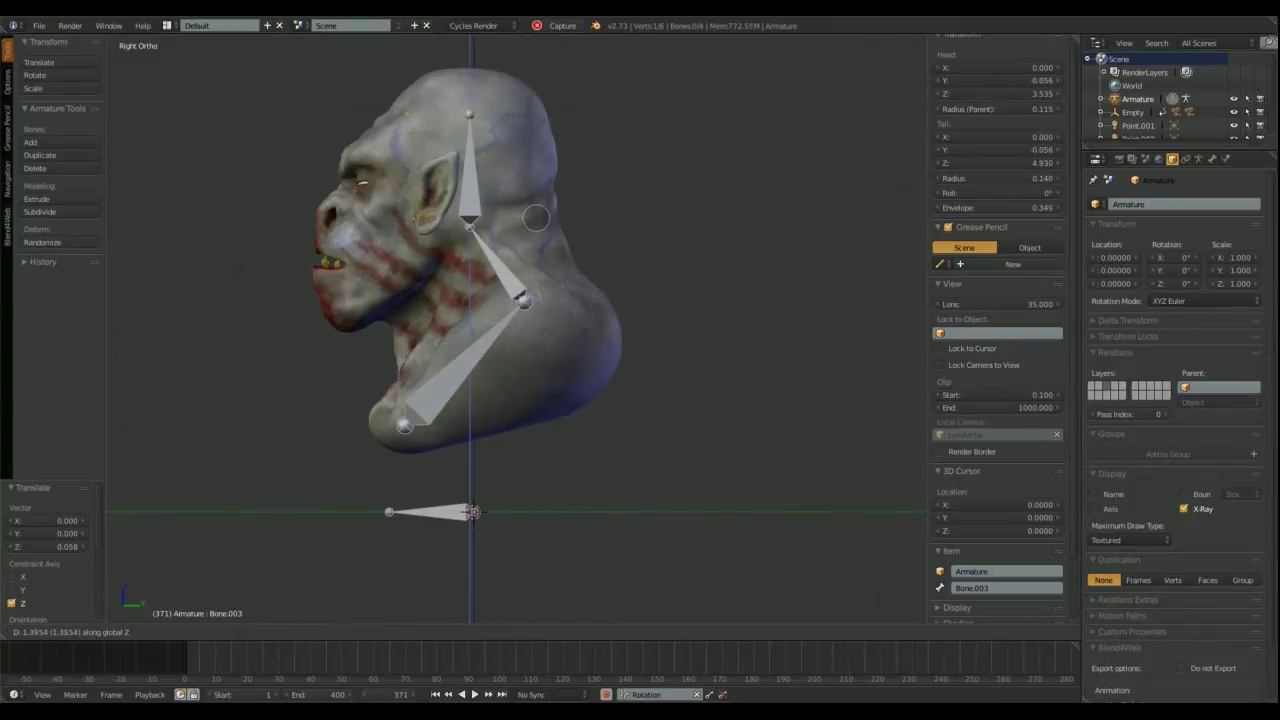
left_click(536, 217)
Step: Duplicate the head bone and move the copy forward and down so its base sits at Y -0.684, Z 3.180
key("shift+d")
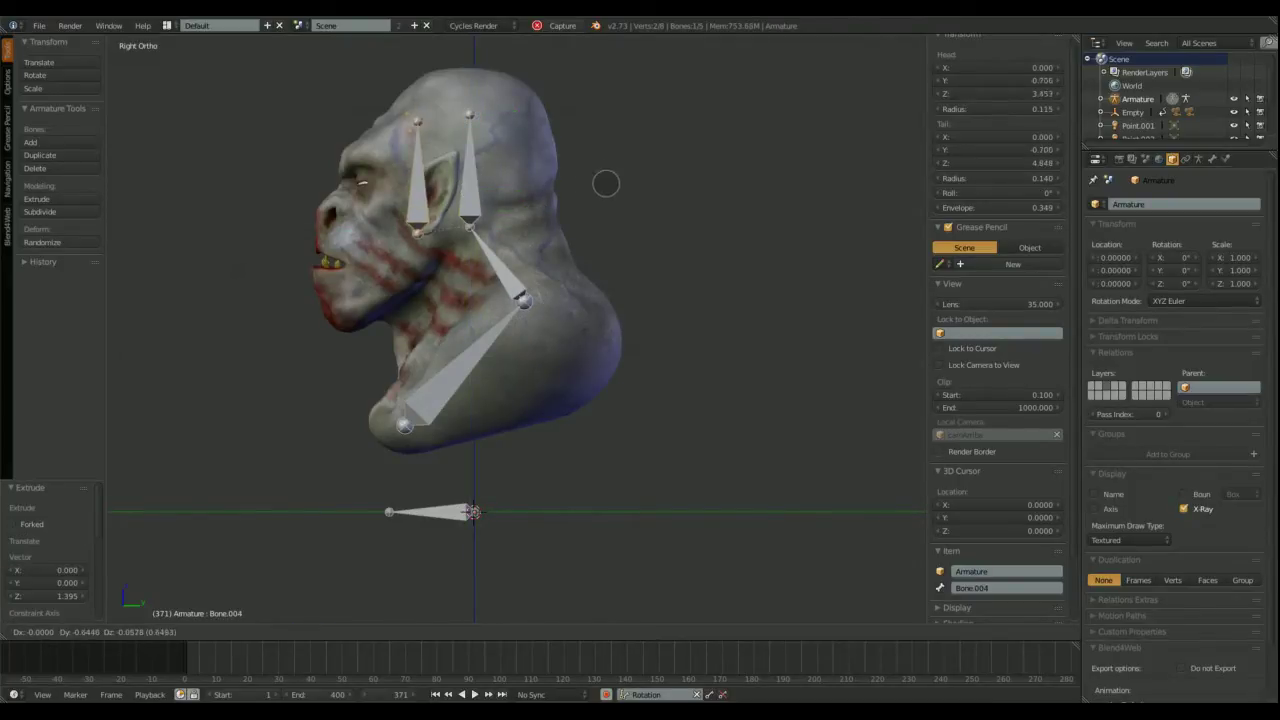
key("y")
key("z")
key("Return")
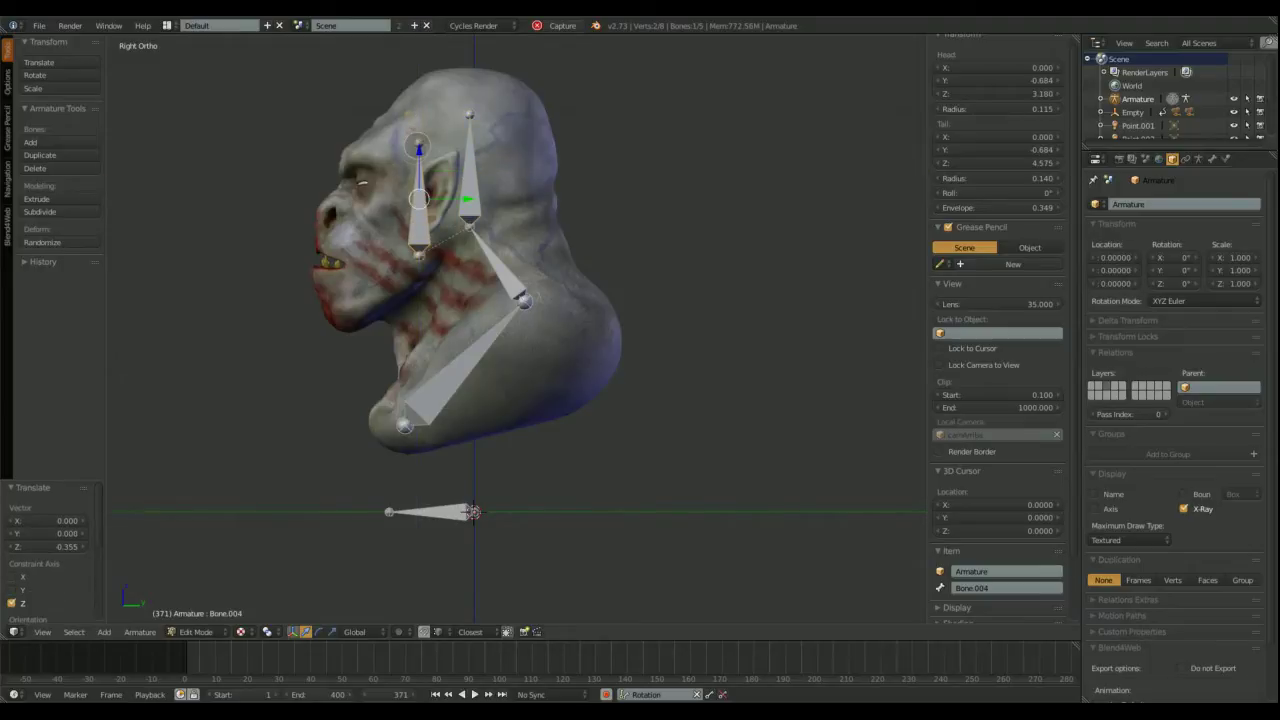
Step: Shape the copied bone into a jaw bone with its tail at Y -1.658, Z 2.652 and its head at Y -0.907, Z 3.453
right_click_drag(418, 147, 344, 287)
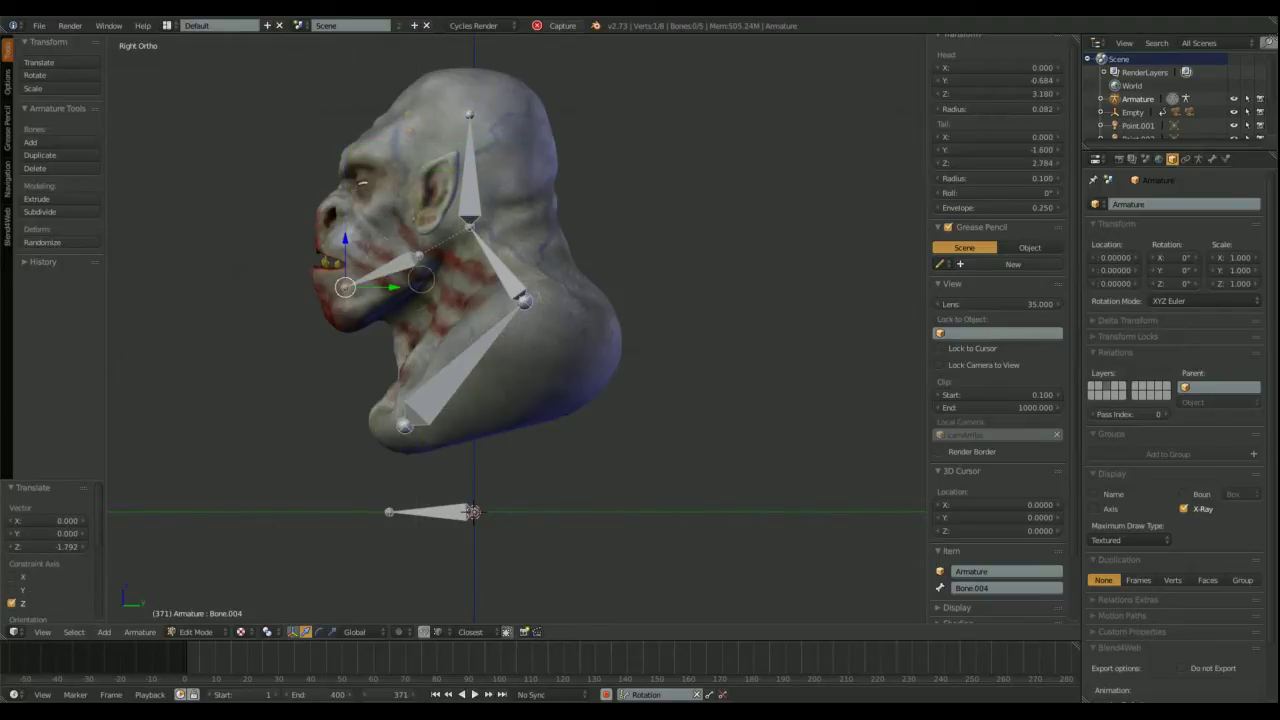
key("g")
key("y")
left_click(383, 262)
key("g")
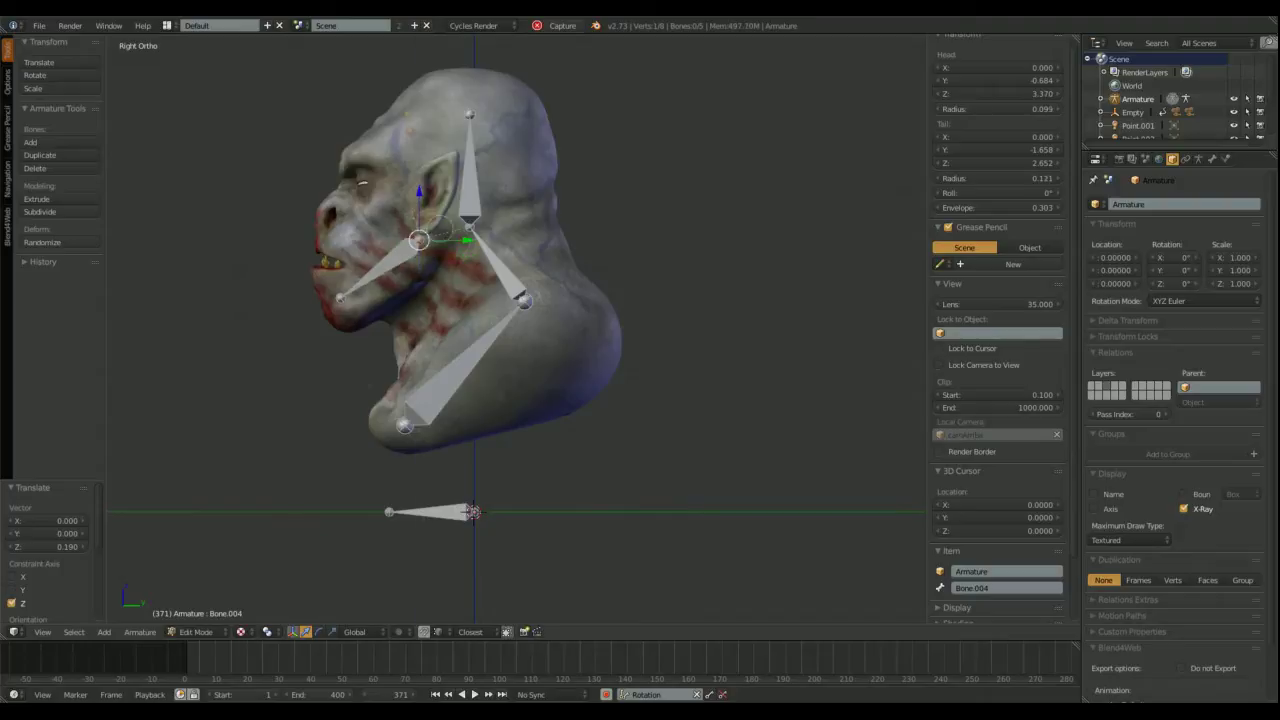
key("y")
key("Return")
key("g")
key("z")
key("Return")
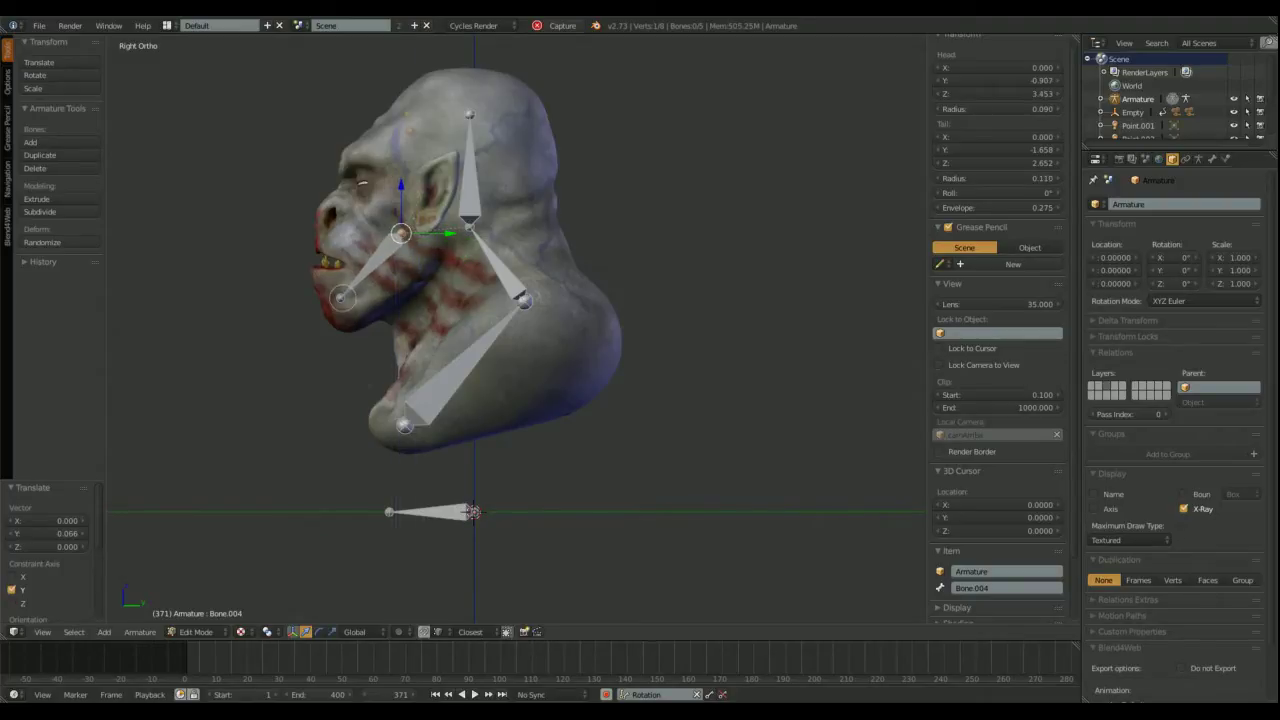
Step: Name the ground bone root and make it the parent of the chest bone
middle_click_drag(588, 329, 644, 327, "shift")
right_click(516, 500)
left_click(1212, 159)
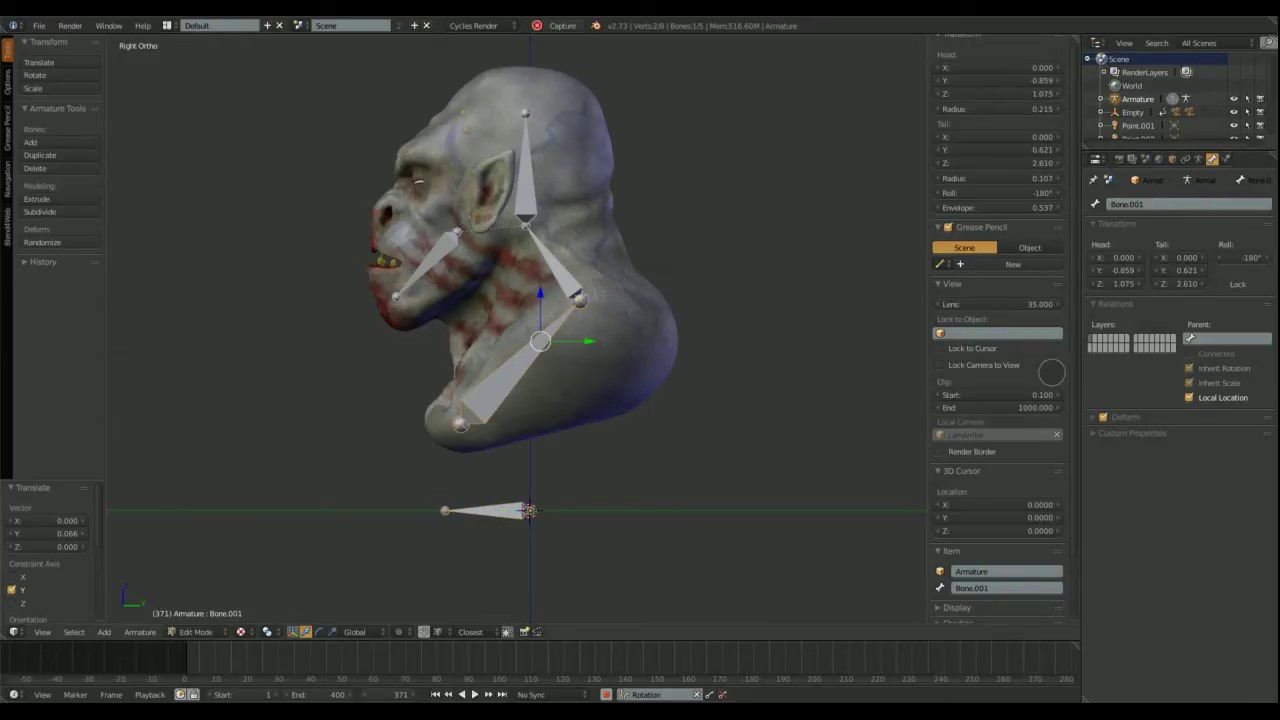
left_click(1228, 338)
left_click(1135, 409)
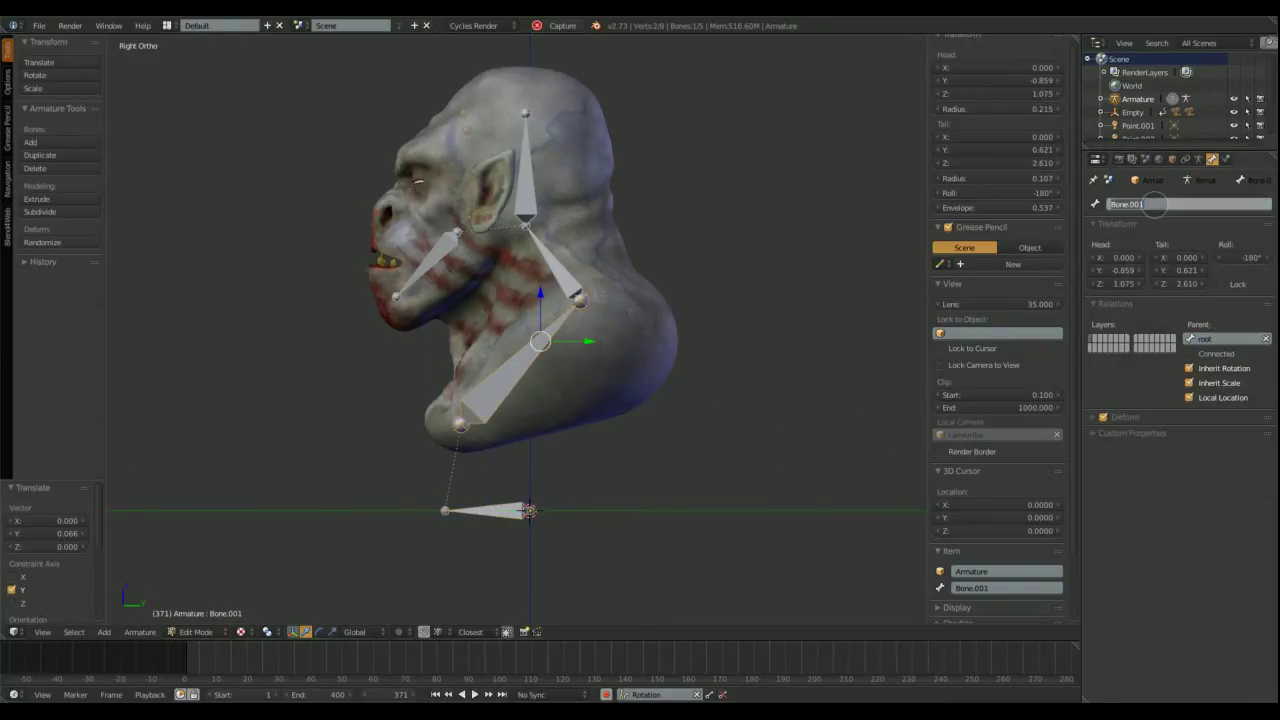
Step: Rename the remaining bones shoulders, neck, head and jaw, from the chest bone up to the lower-face bone
key("bracketright")
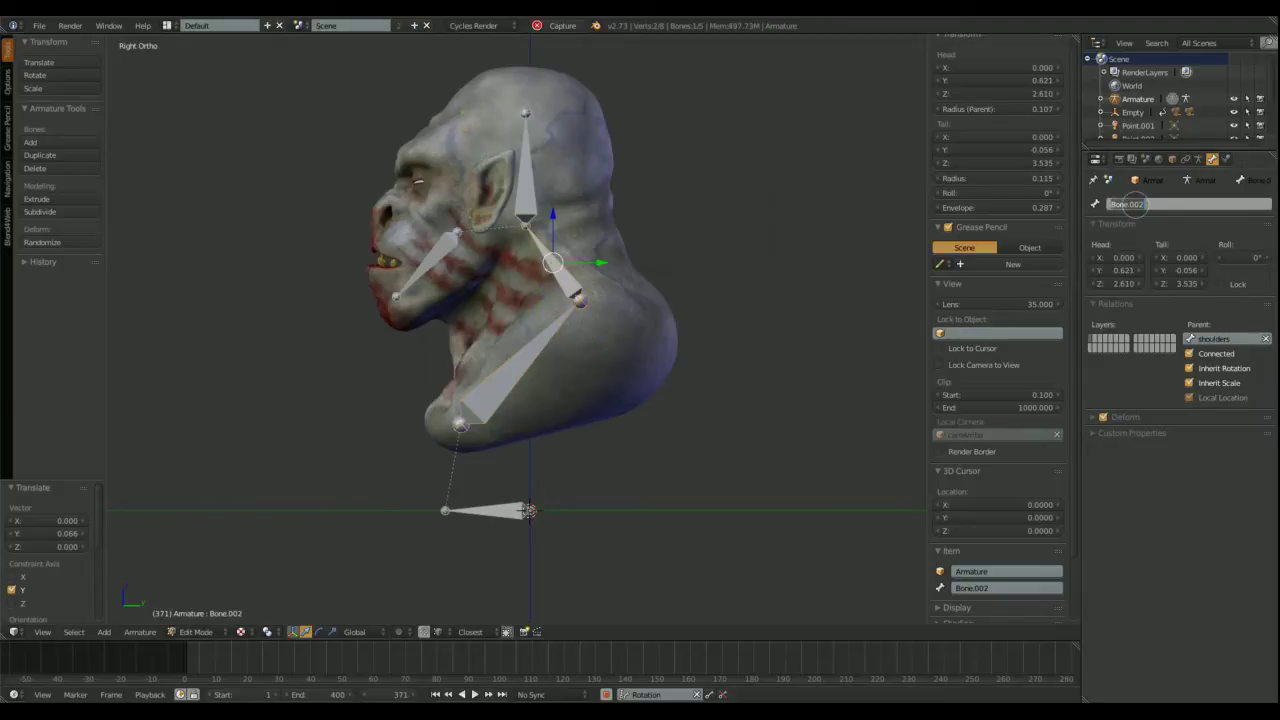
key("bracketright")
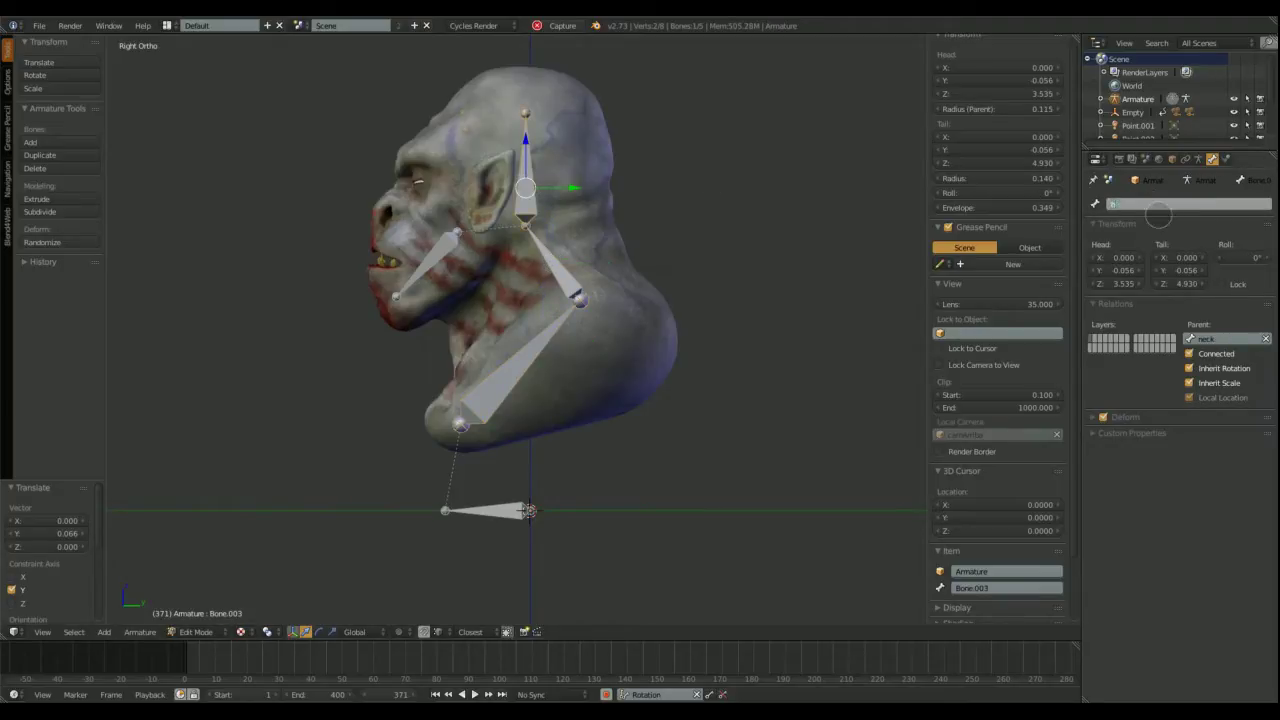
right_click(428, 262)
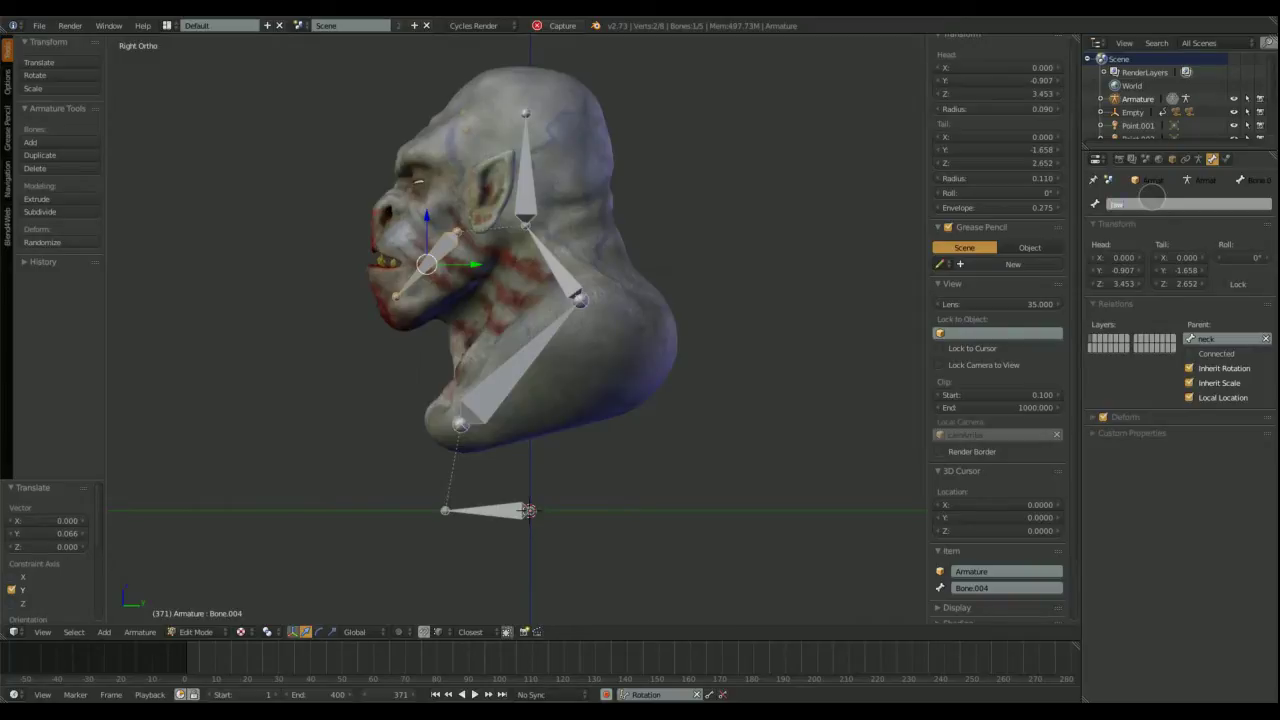
key("Return")
Step: Set the head bone as the parent of the jaw bone
mouse_move(540, 330)
middle_mouse_down()
mouse_move(594, 346)
mouse_move(580, 345)
mouse_move(615, 338)
mouse_move(560, 320)
middle_mouse_up()
left_click(1228, 339)
left_click(1132, 358)
Step: Return to Object Mode and parent the bust to the armature using Armature Deform with automatic weights
key("Tab")
key("a")
right_click(568, 310)
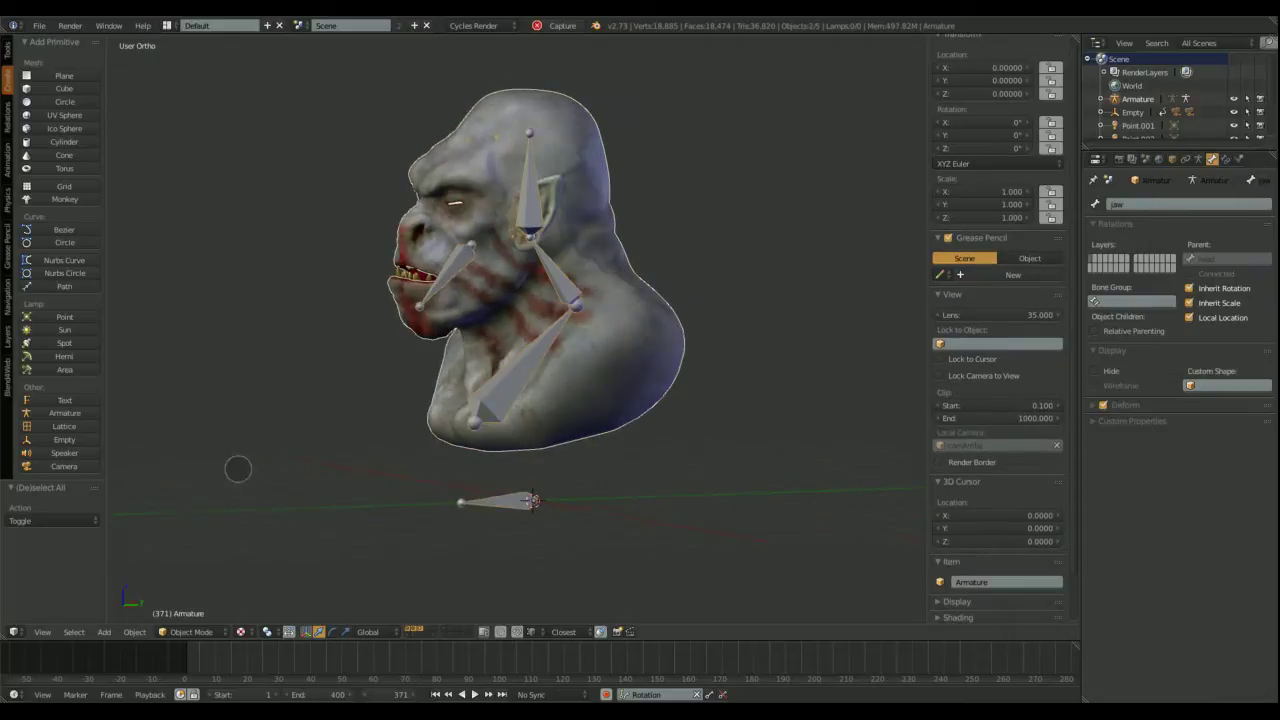
left_click(134, 631)
mouse_move(150, 365)
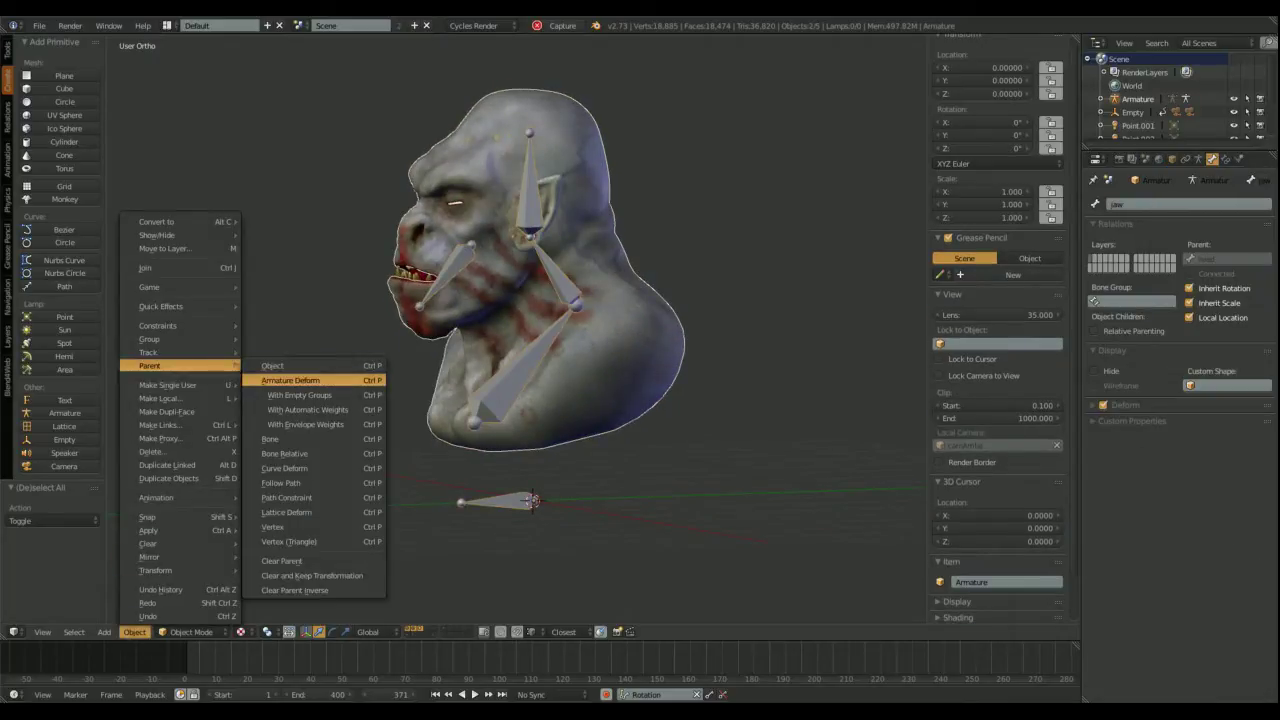
left_click(300, 373)
left_click(257, 448)
Step: Put the armature in Pose Mode and test the mesh deformation by rotating the jaw and neck bones
scroll(450, 316, "up", 2)
right_click(450, 316)
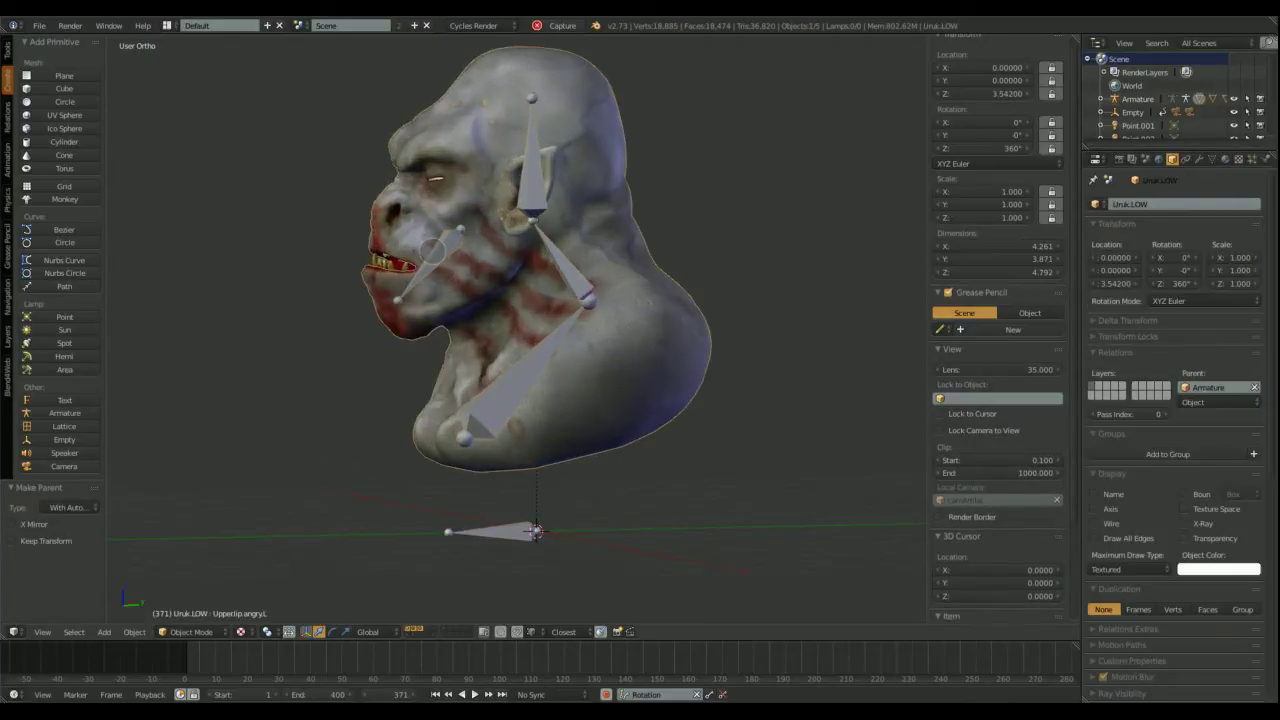
right_click(500, 420)
left_click(190, 631)
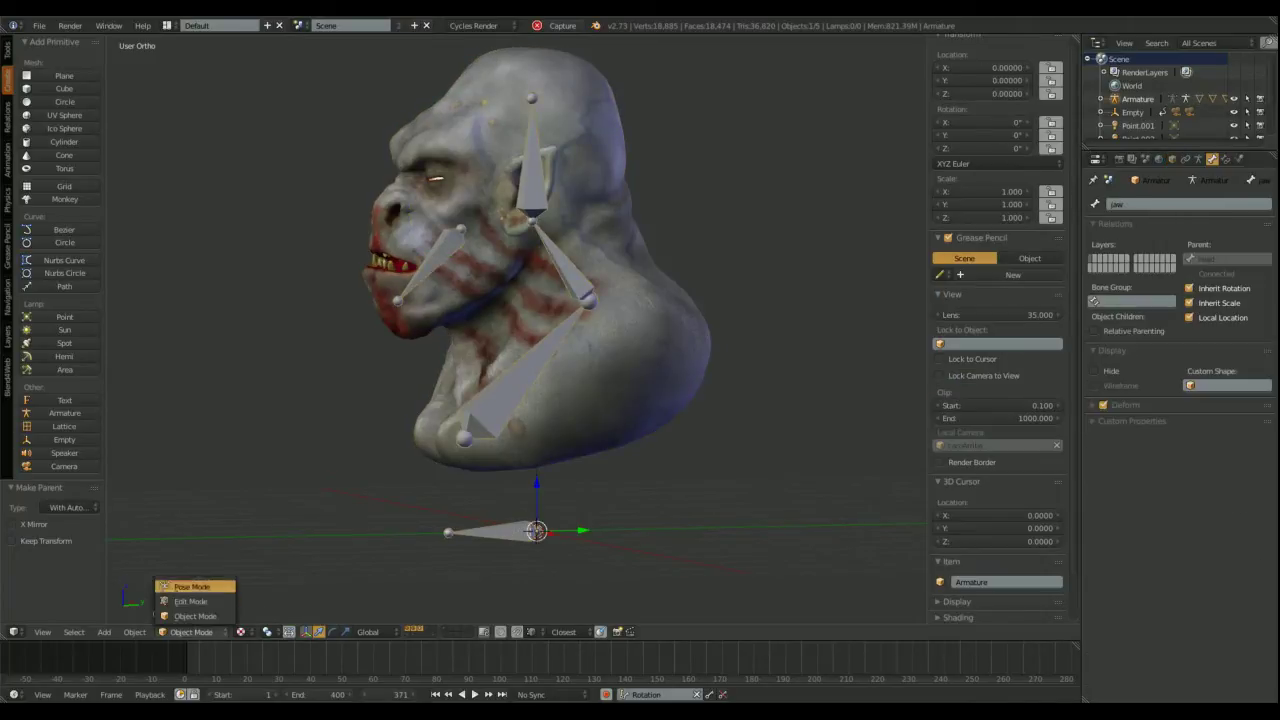
left_click(190, 590)
scroll(540, 180, "up", 1)
middle_click_drag(427, 180, 450, 228, "shift")
left_click_drag(456, 222, 455, 232)
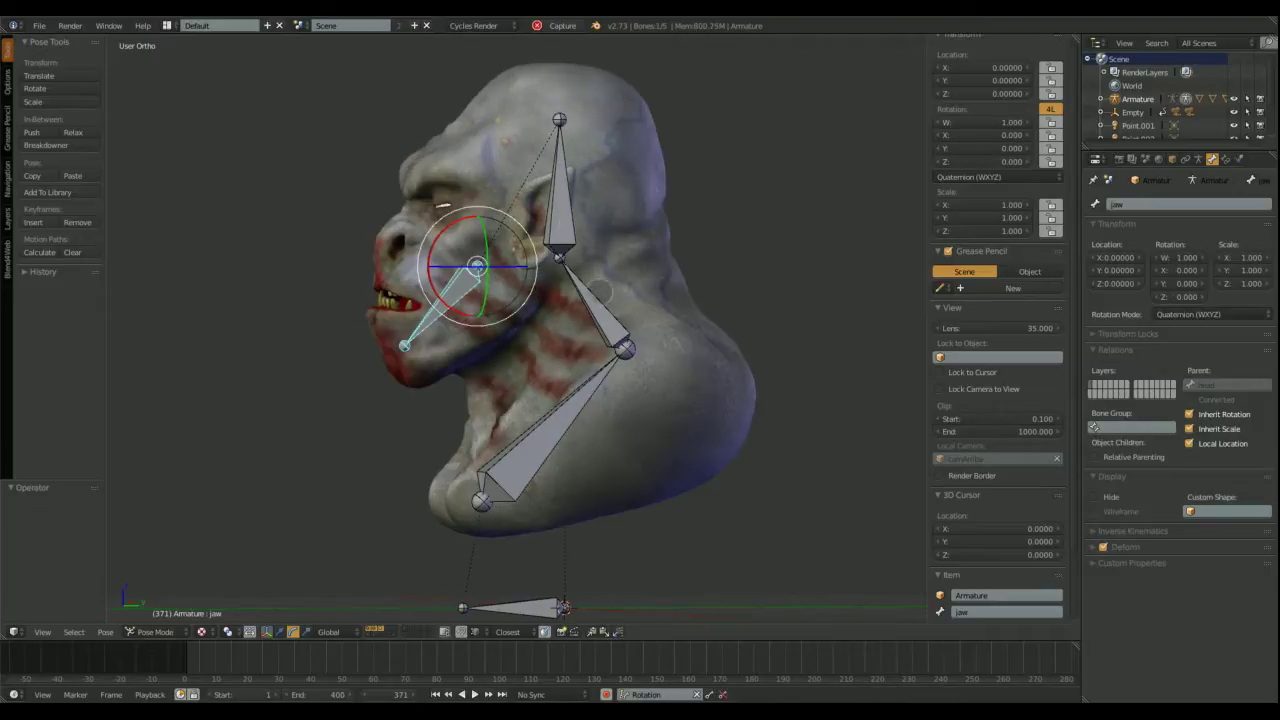
right_click(590, 300)
left_click_drag(600, 300, 605, 330)
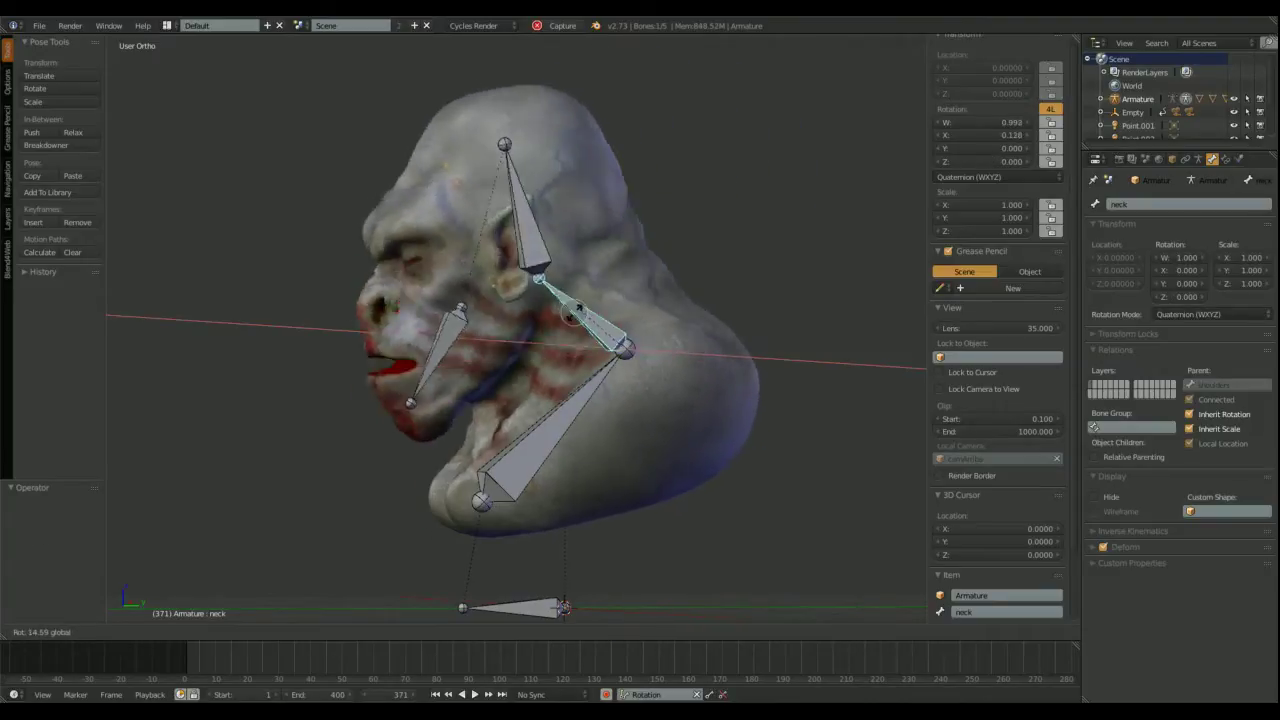
right_click(605, 330)
Step: Leave Pose Mode and set the armature's maximum draw type to Wire
mouse_move(605, 330)
middle_mouse_down()
mouse_move(697, 291)
mouse_move(646, 263)
mouse_move(540, 300)
middle_mouse_up()
key("ctrl+Tab")
left_click(1130, 540)
left_click(1125, 500)
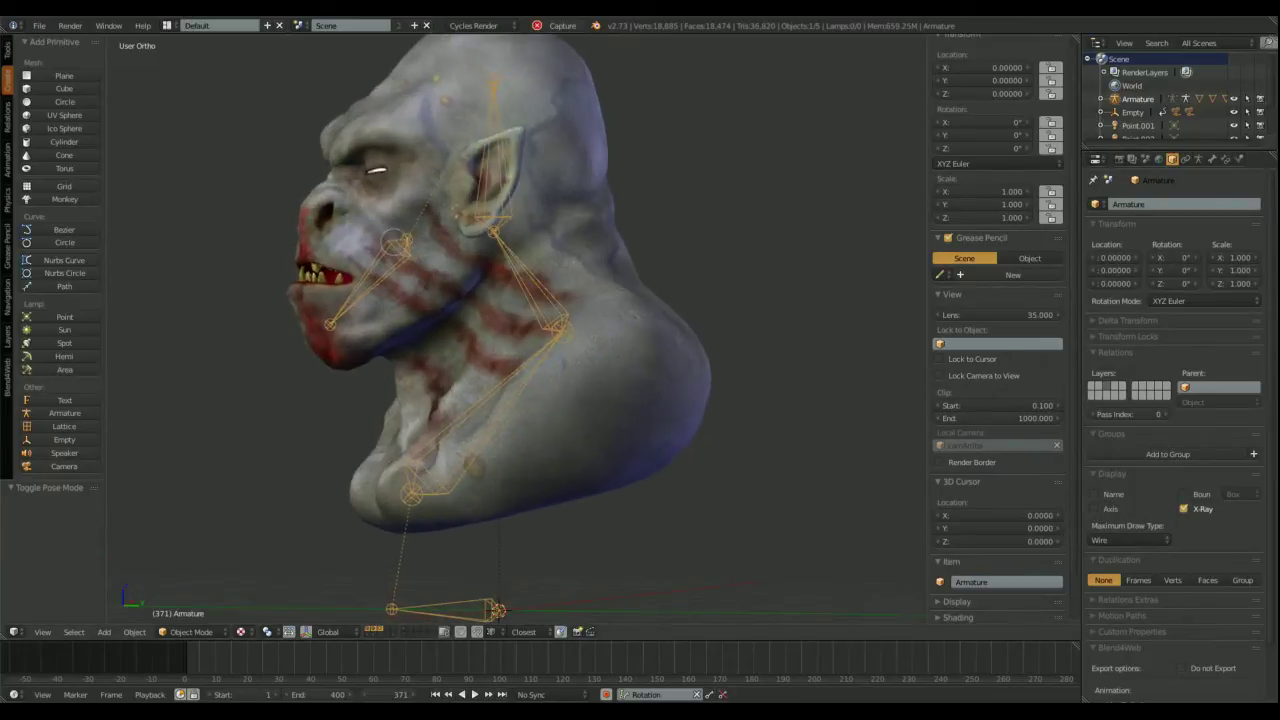
Step: Enter Weight Paint mode on the bust with the jaw vertex group active and use a Subtract brush with radius 129 px and strength 0.426
right_click(400, 430)
left_click(190, 631)
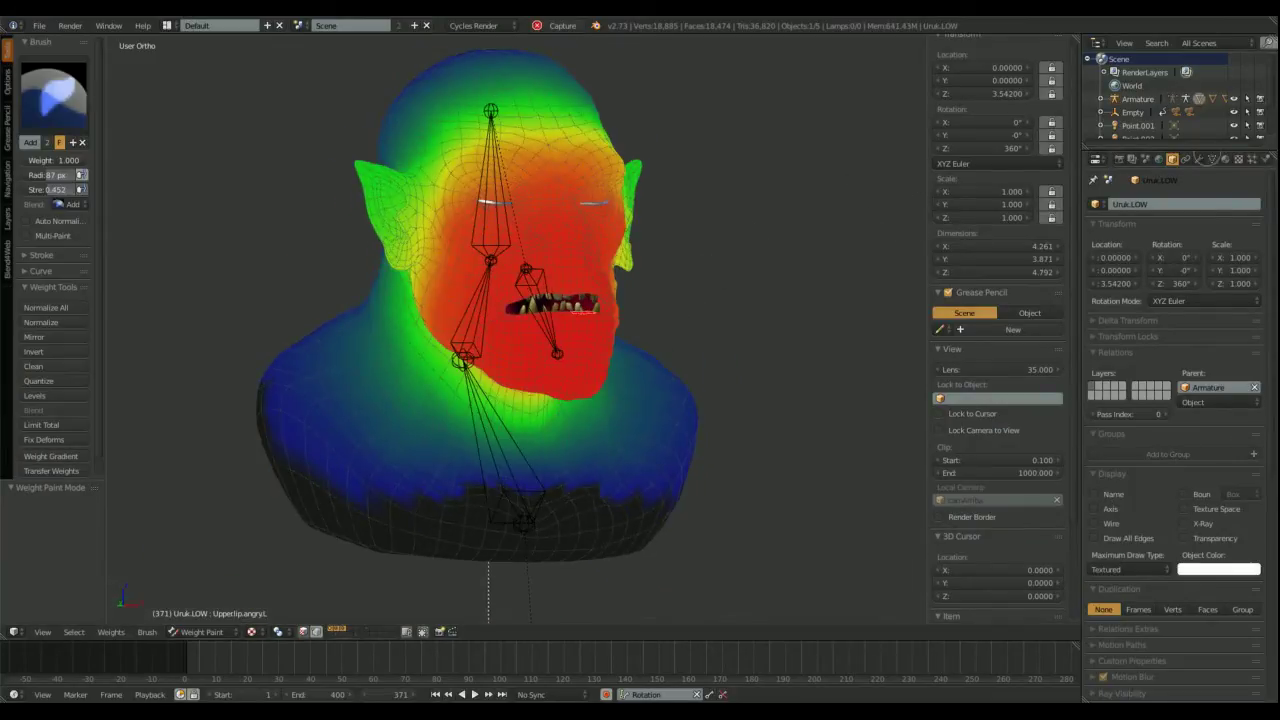
left_click_drag(1181, 416, 1180, 421)
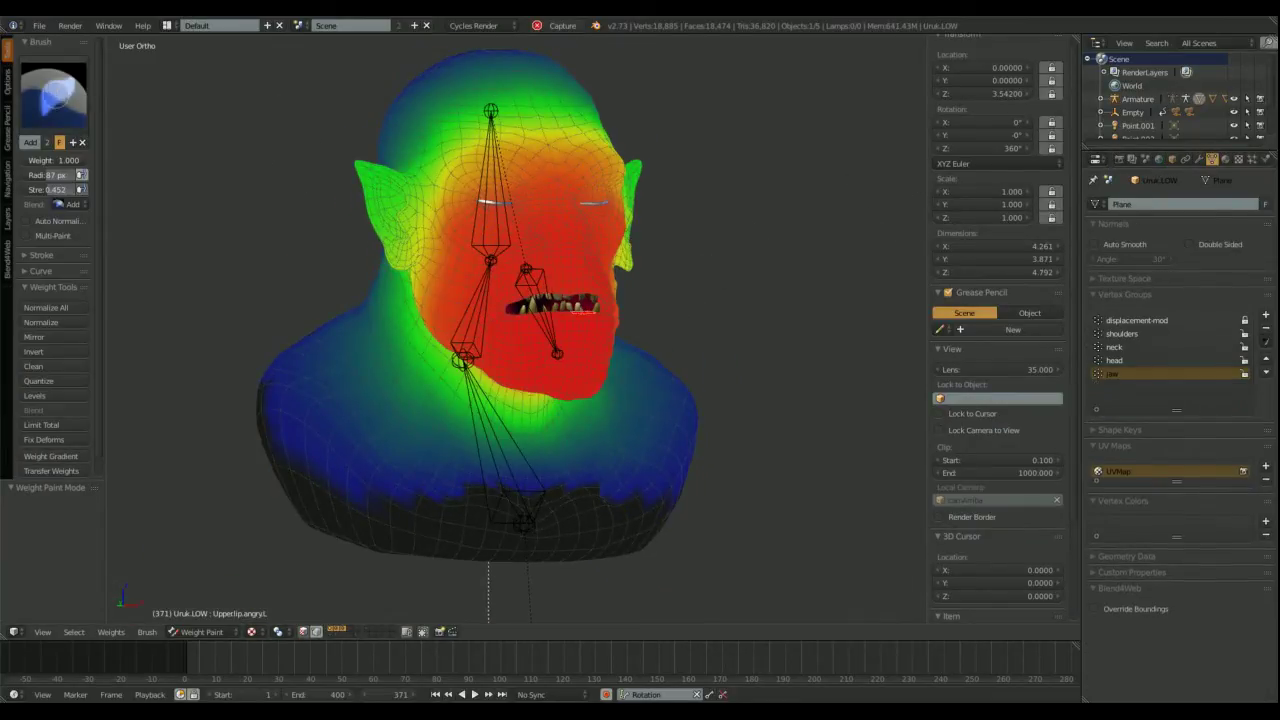
left_click(8, 84)
left_click(8, 50)
middle_click_drag(560, 230, 645, 225)
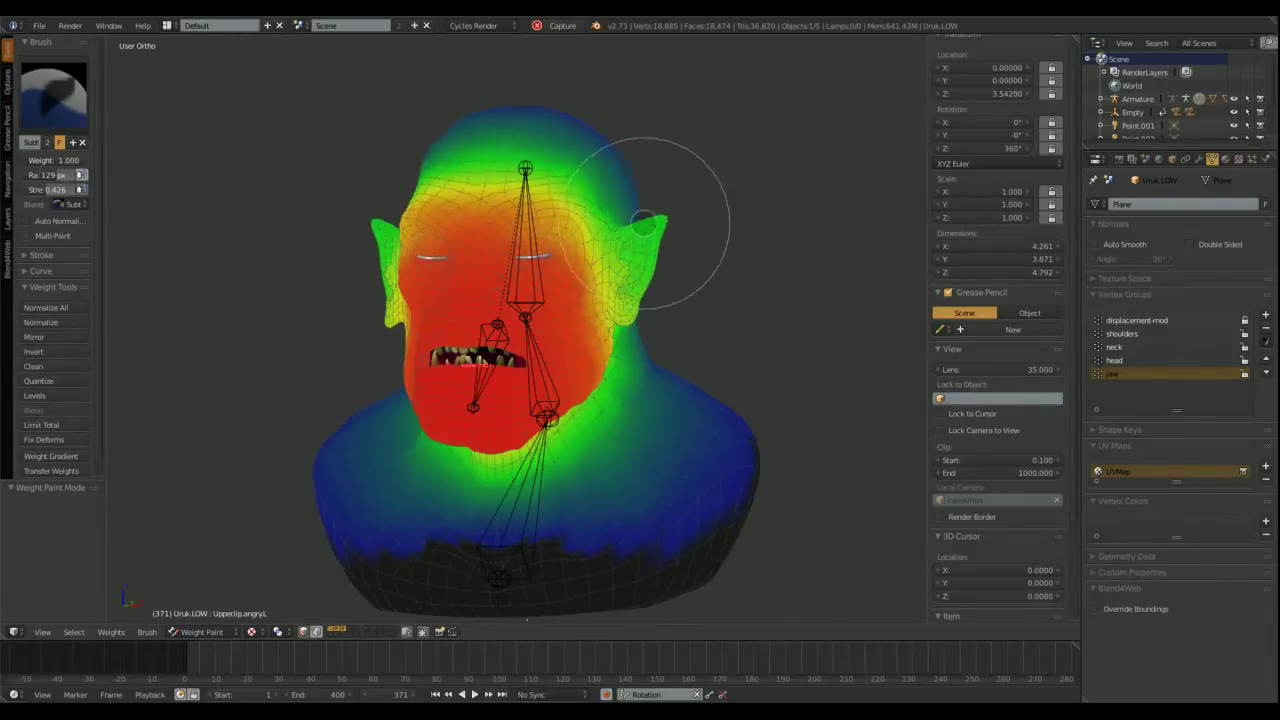
left_click(44, 286)
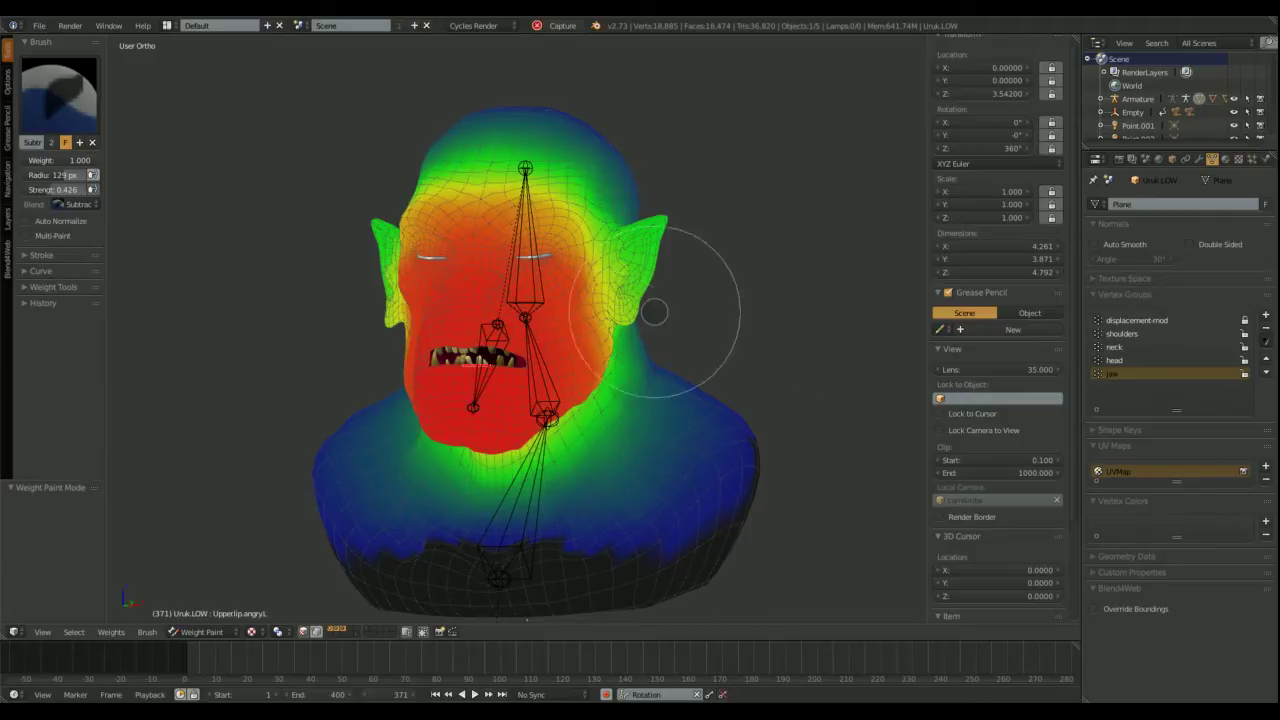
Step: Select the whole mesh and subtract the jaw weight from the skull, forehead, eye areas and ears
key("a")
scroll(655, 312, "up", 3)
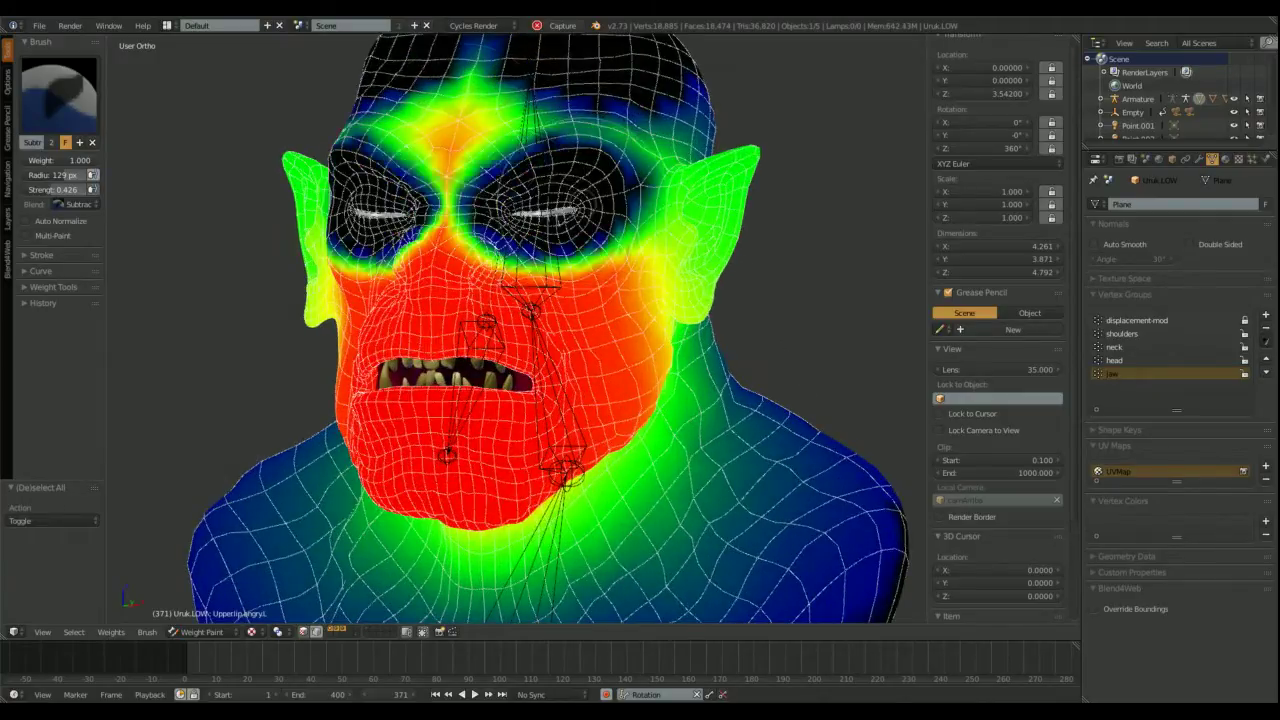
scroll(611, 129, "down", 2)
middle_click_drag(611, 129, 700, 180)
scroll(700, 180, "up", 5)
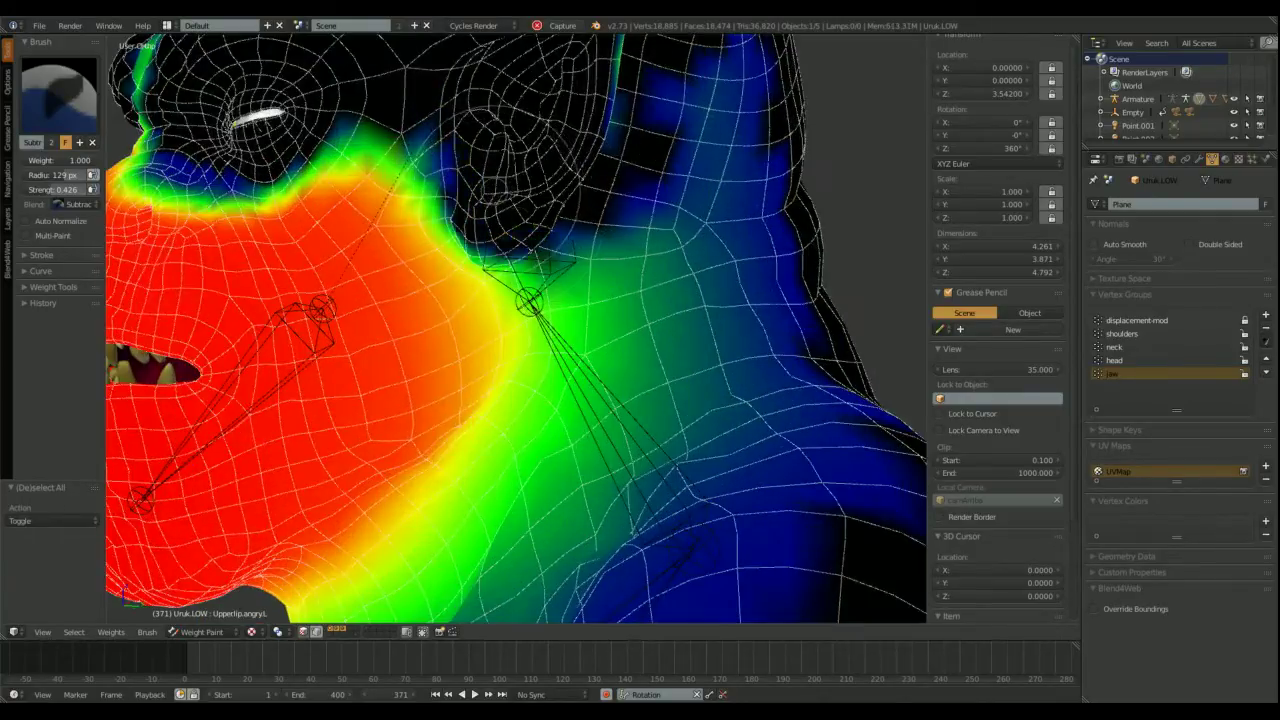
scroll(516, 328, "down", 5)
Step: Raise the Subtract brush strength to 1.000 and remove the jaw weight from the area below the nose and the upper lip
middle_click_drag(516, 328, 628, 276)
scroll(630, 338, "up", 2)
scroll(620, 340, "up", 3)
scroll(620, 320, "up", 4)
scroll(640, 345, "up", 2)
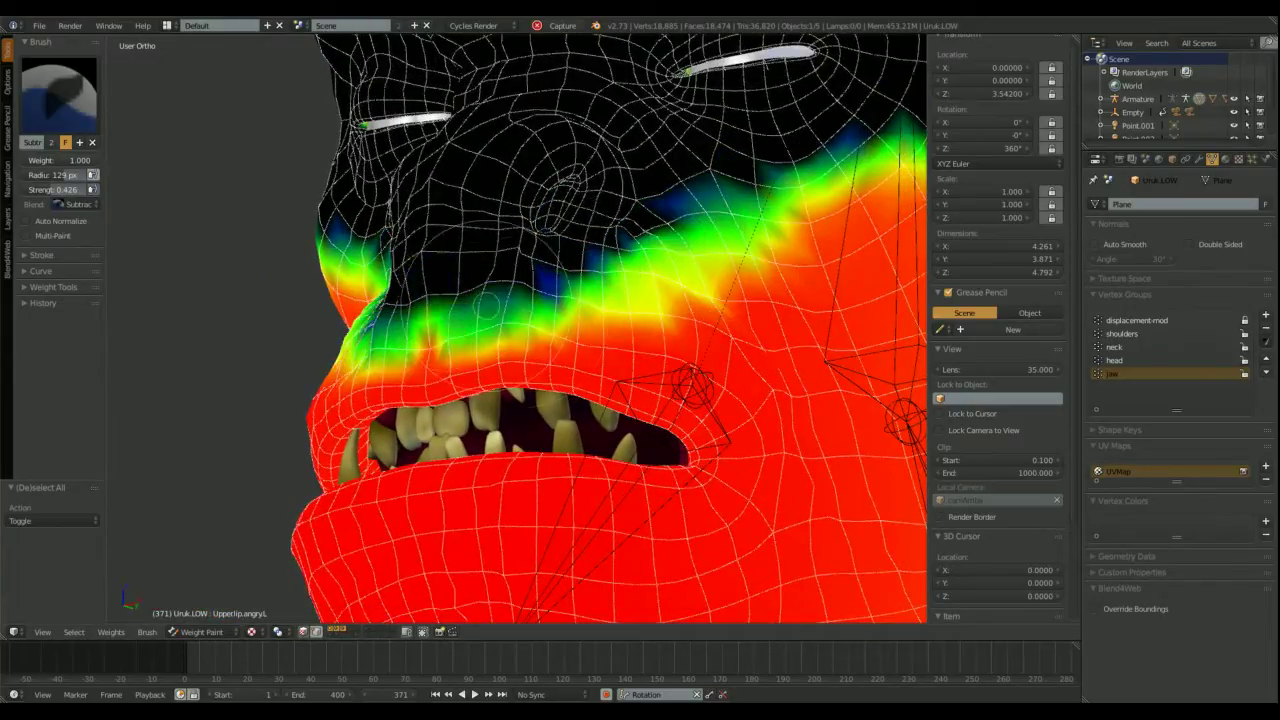
middle_click_drag(487, 305, 320, 150)
scroll(311, 143, "up", 5)
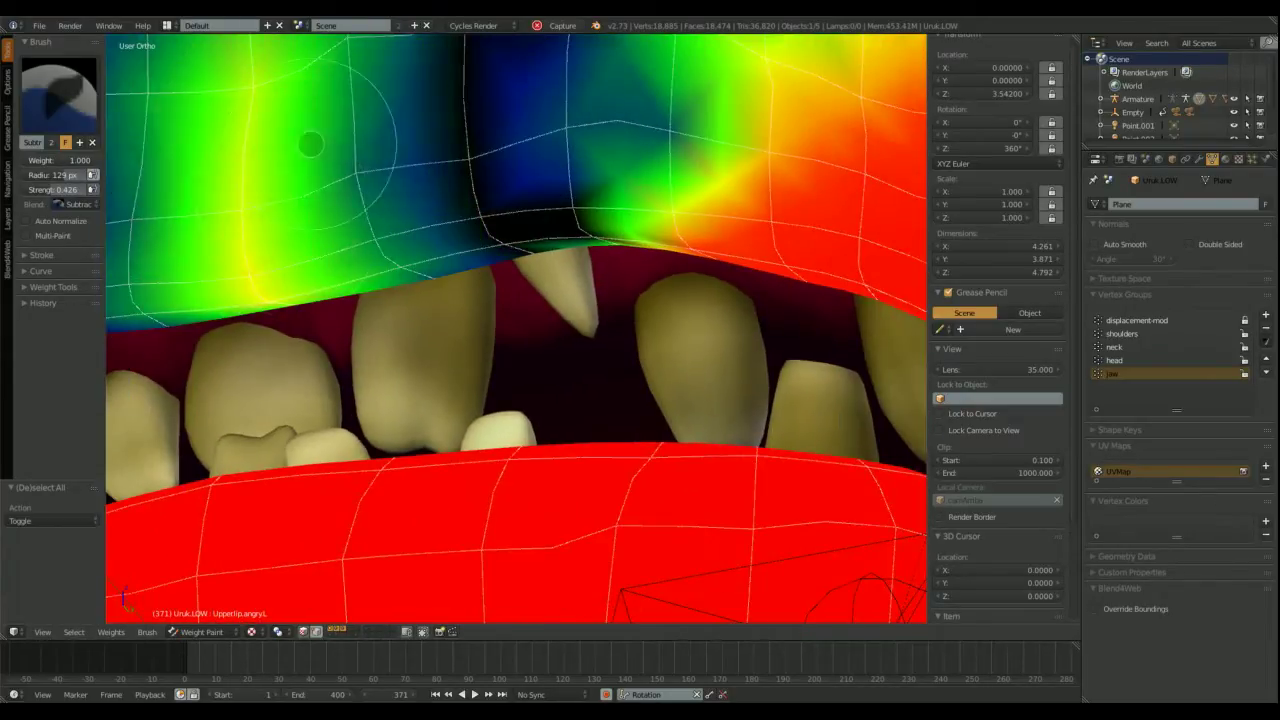
mouse_move(500, 220)
left_mouse_down()
mouse_move(279, 270)
mouse_move(274, 108)
mouse_move(240, 120)
left_mouse_up()
scroll(575, 237, "down", 3)
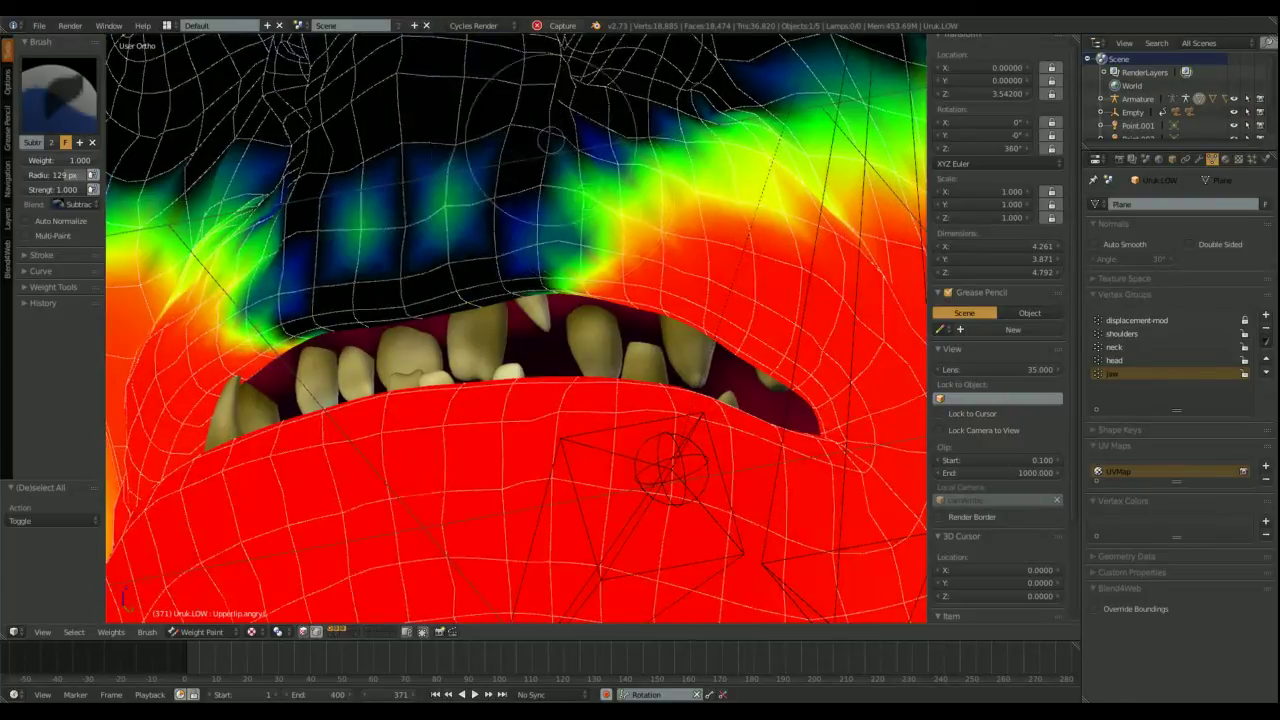
middle_click_drag(575, 237, 596, 228)
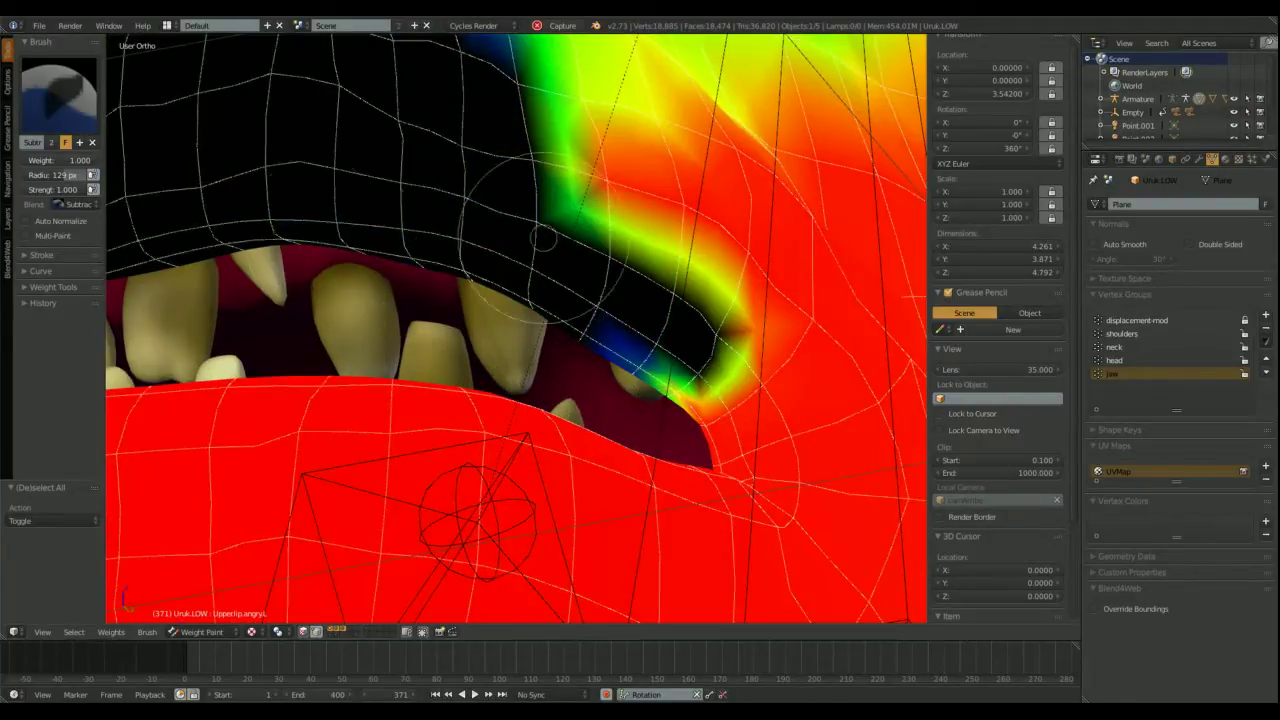
scroll(542, 237, "up", 2)
scroll(542, 237, "down", 6)
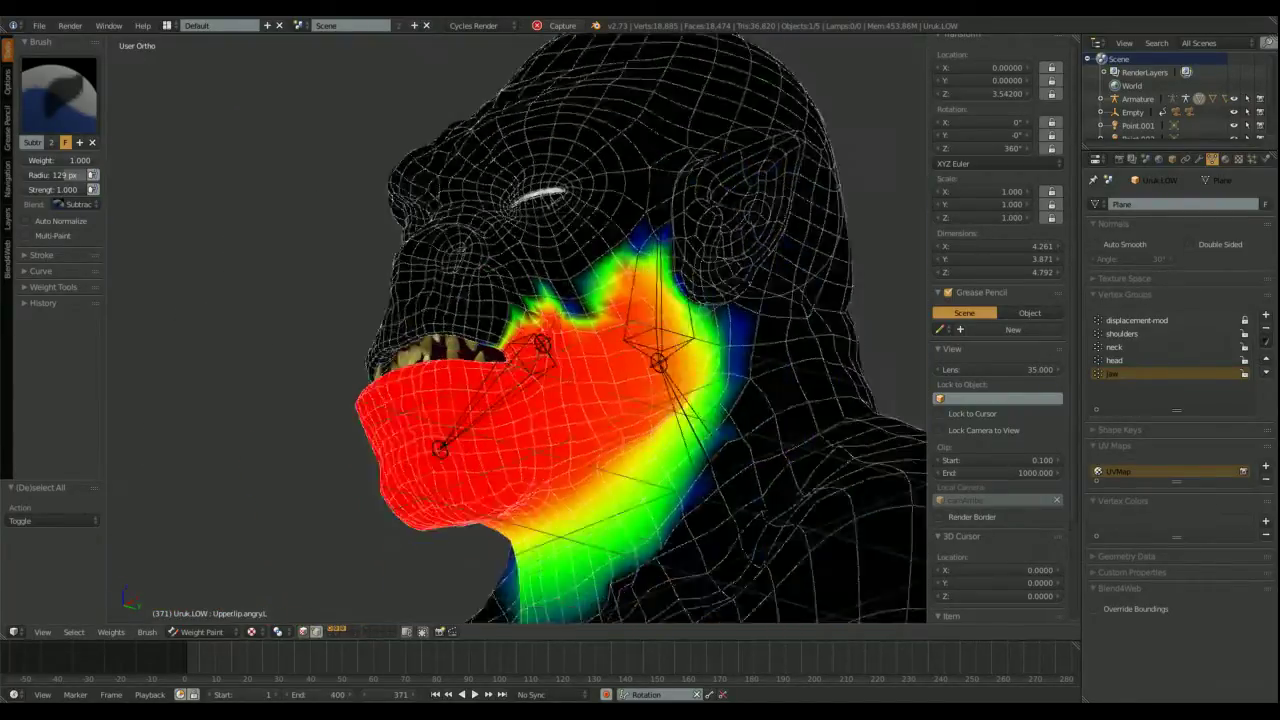
Step: Put the armature in Pose Mode and rotate the jaw bone about X to open the mouth
mouse_move(542, 237)
middle_mouse_down()
mouse_move(522, 240)
mouse_move(900, 246)
middle_mouse_up()
key("ctrl+Tab")
right_click(510, 220)
left_click(190, 632)
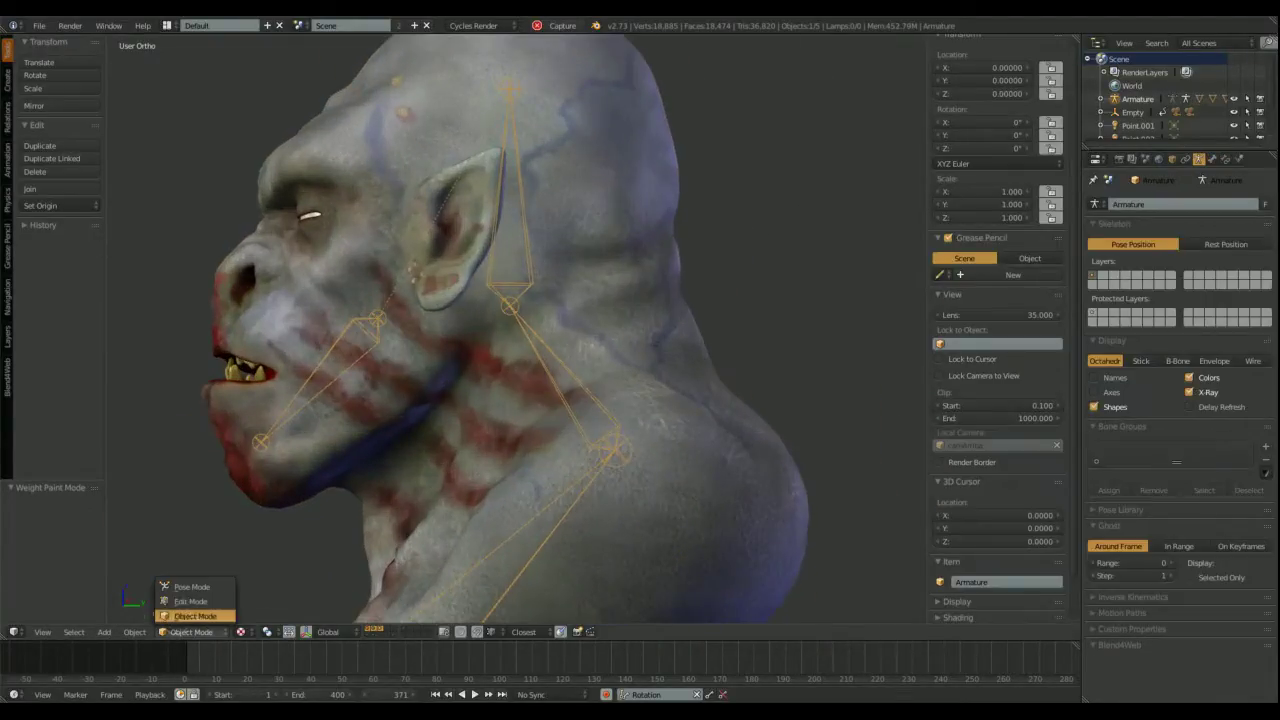
left_click(214, 611)
key("ctrl+Tab")
scroll(423, 252, "up", 3)
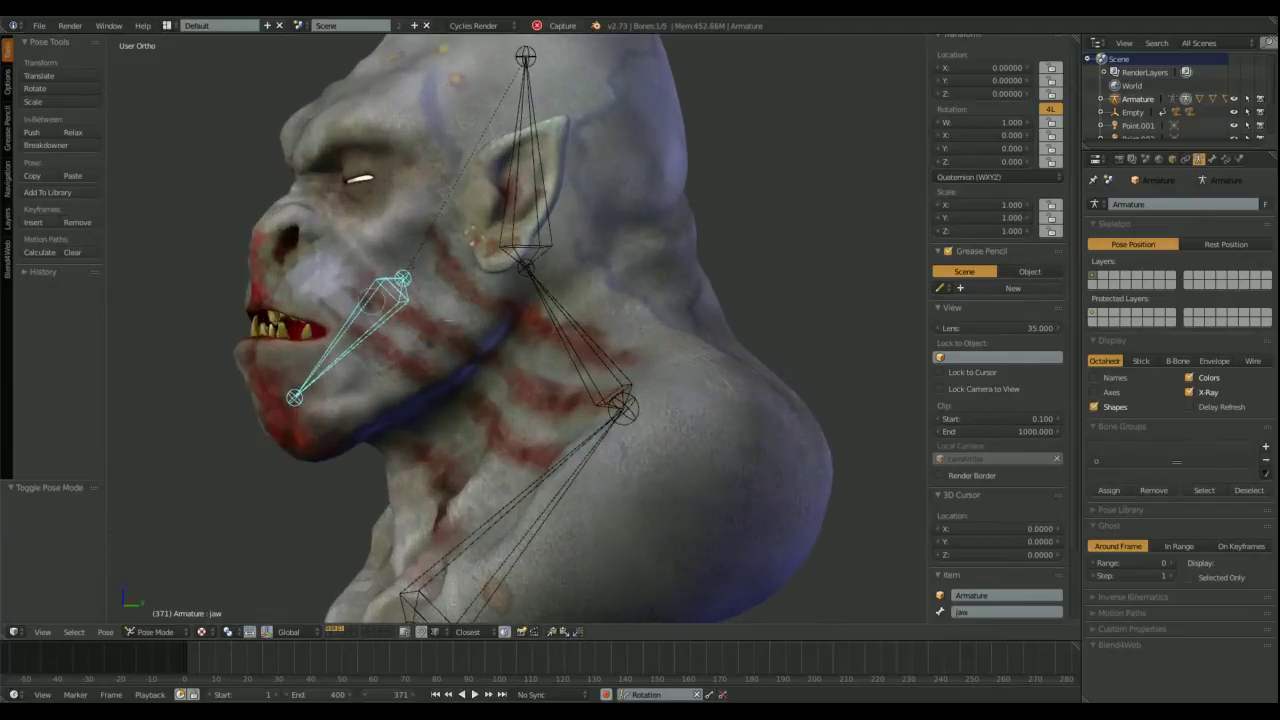
key("r")
key("x")
key("Return")
Step: Return to Object Mode, select the orc bust and enter Weight Paint mode
middle_click_drag(450, 300, 280, 312)
left_click(190, 632)
left_click(165, 607)
right_click(240, 560, "shift")
left_click(190, 632)
left_click(190, 571)
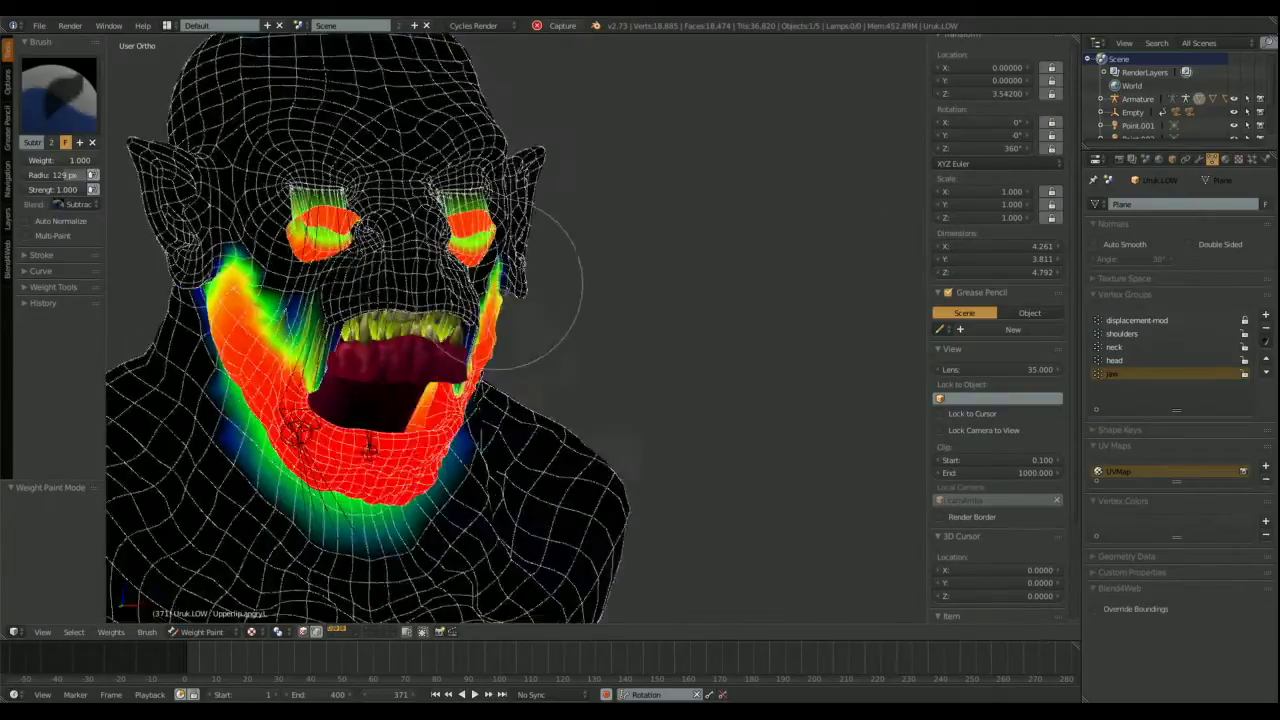
Step: Subtract the leftover jaw weight from the eyelids, isolating the faces around the eye with face selection
scroll(420, 300, "up", 5)
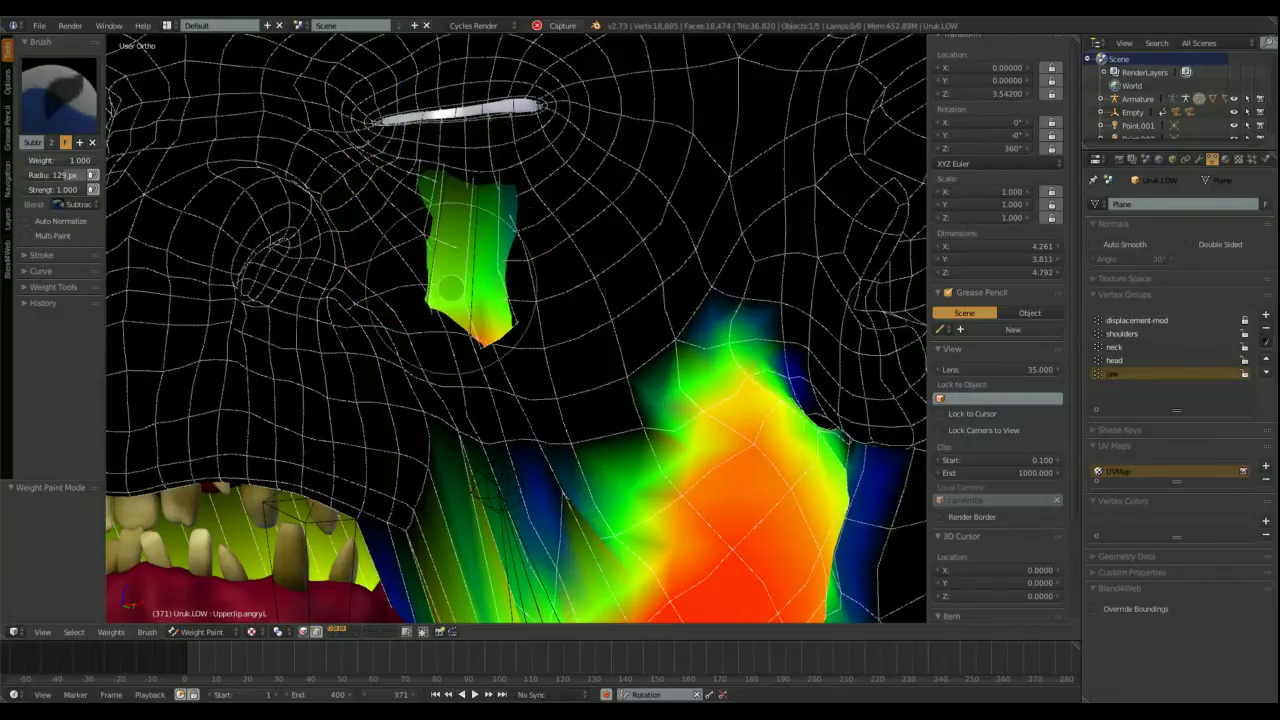
scroll(549, 317, "down", 4)
scroll(549, 317, "up", 8)
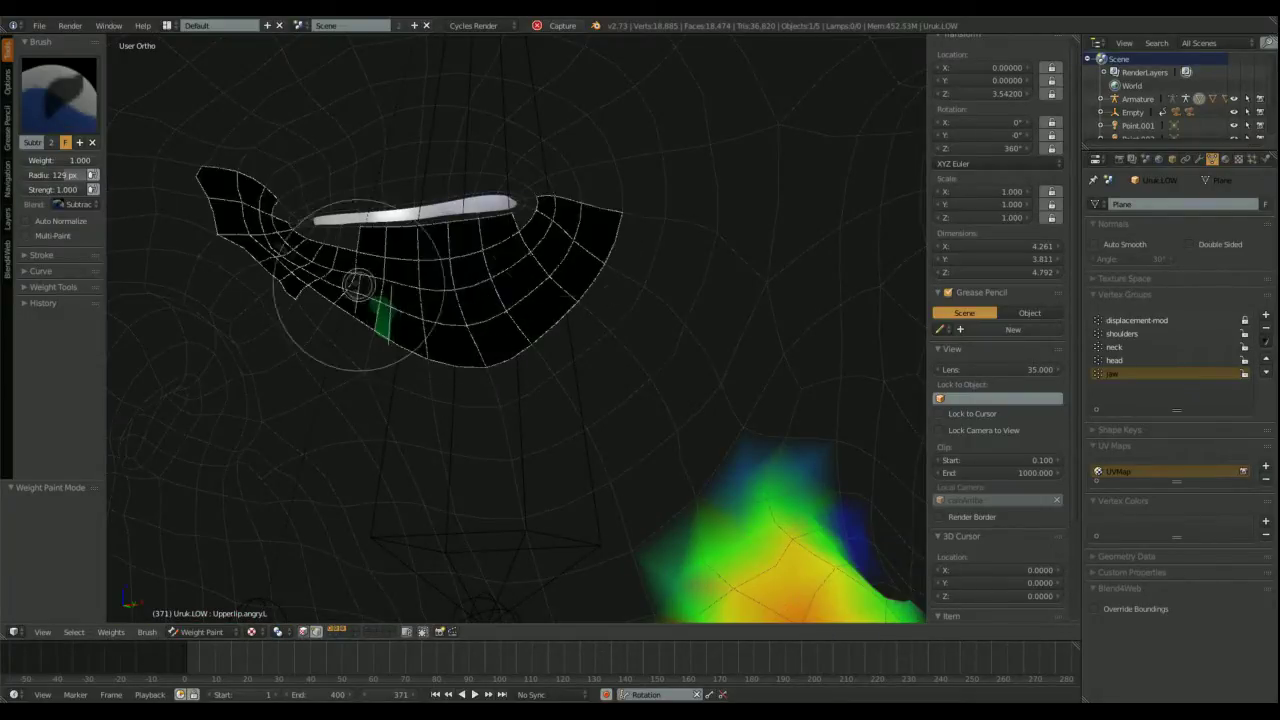
left_click_drag(349, 183, 244, 184)
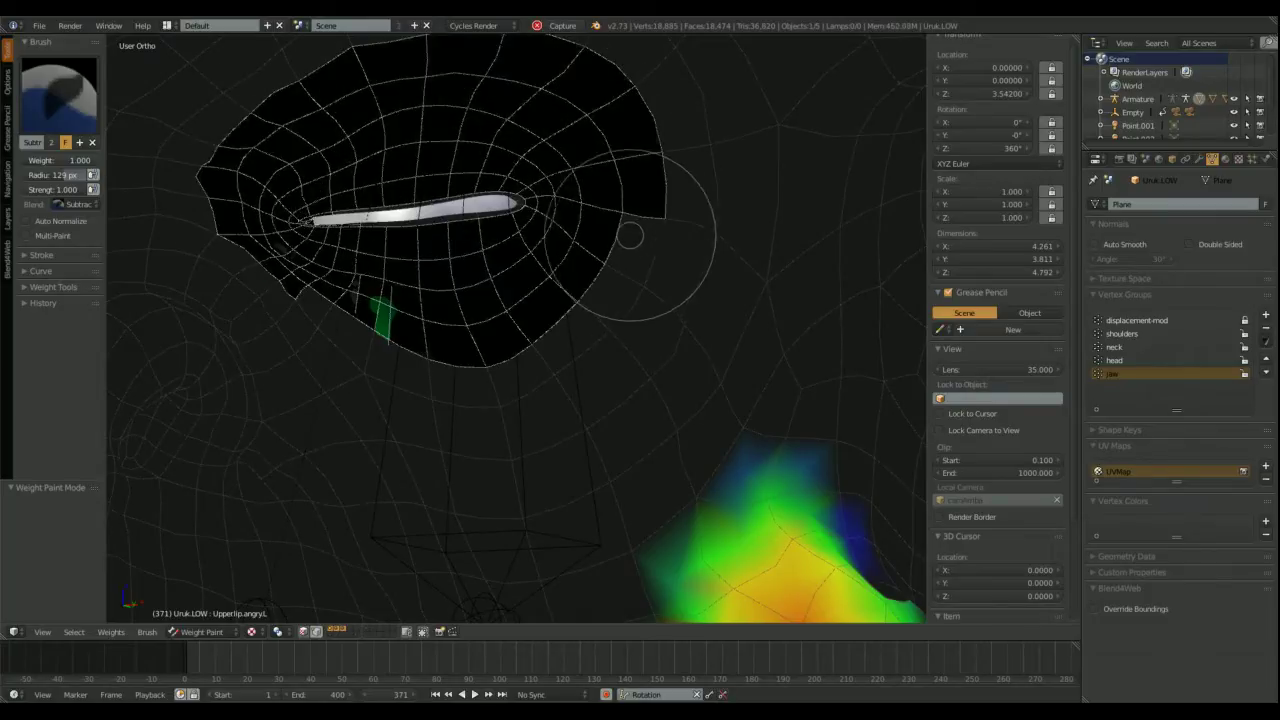
middle_click_drag(630, 235, 286, 214)
key("a")
Step: Hide the selected lower-eyelid faces to reach the jaw weight on the inner eyelids, and unhide them again
middle_click_drag(400, 230, 481, 248)
scroll(571, 343, "down", 3)
scroll(481, 248, "up", 5)
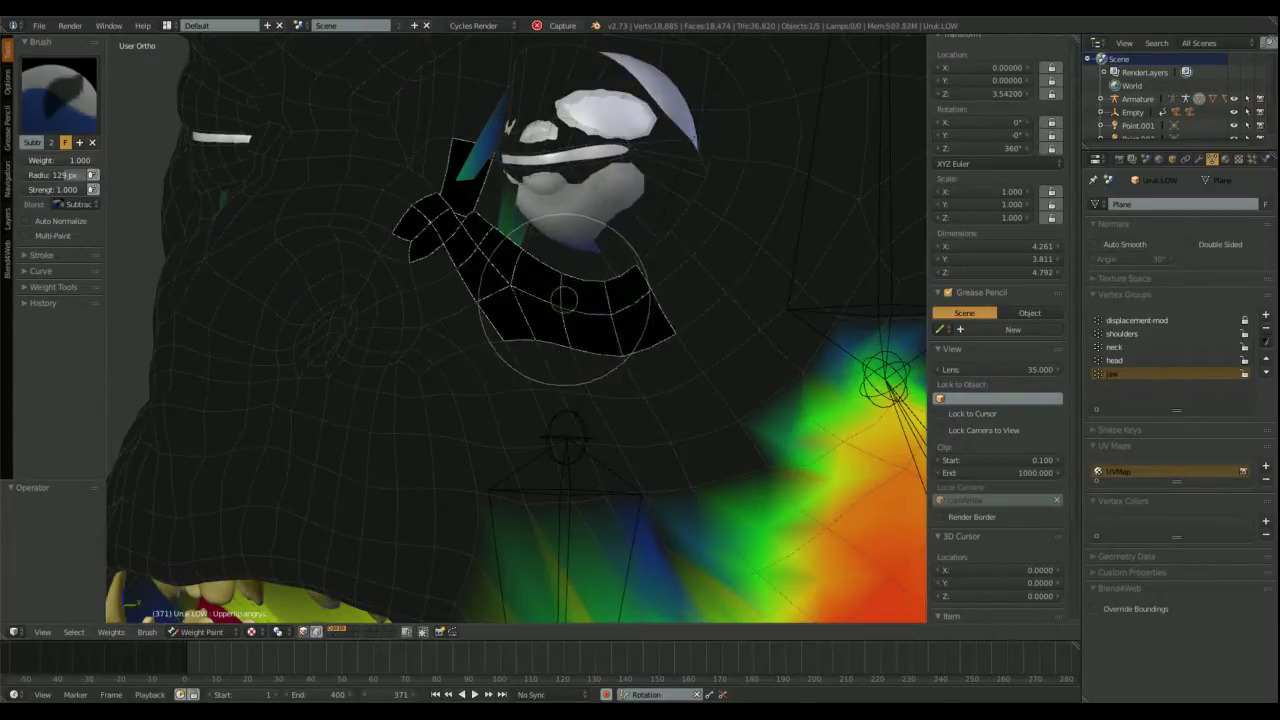
key("h")
middle_click_drag(564, 300, 433, 206)
key("a")
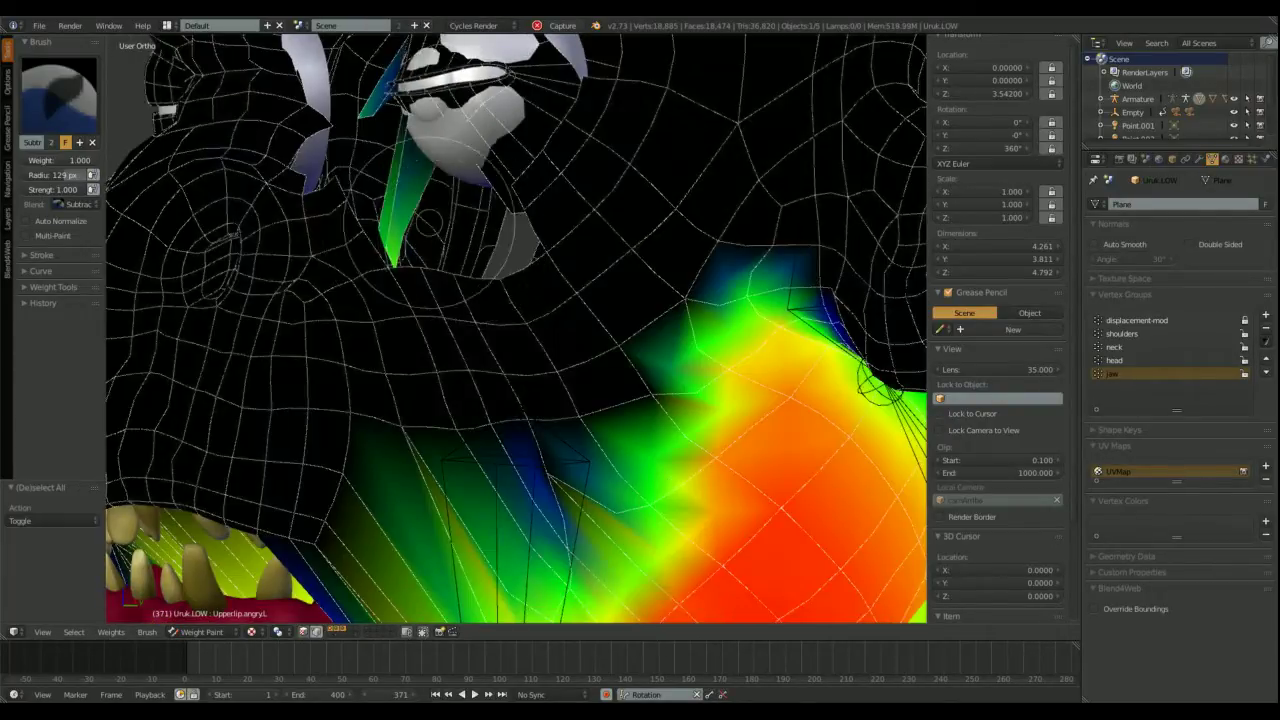
key("alt+h")
Step: Give the Subtract brush a sharp falloff curve and strength 0.548, and reduce the jaw weight on the cheek above the mouth corner
middle_click_drag(516, 330, 540, 292)
scroll(420, 310, "up", 3)
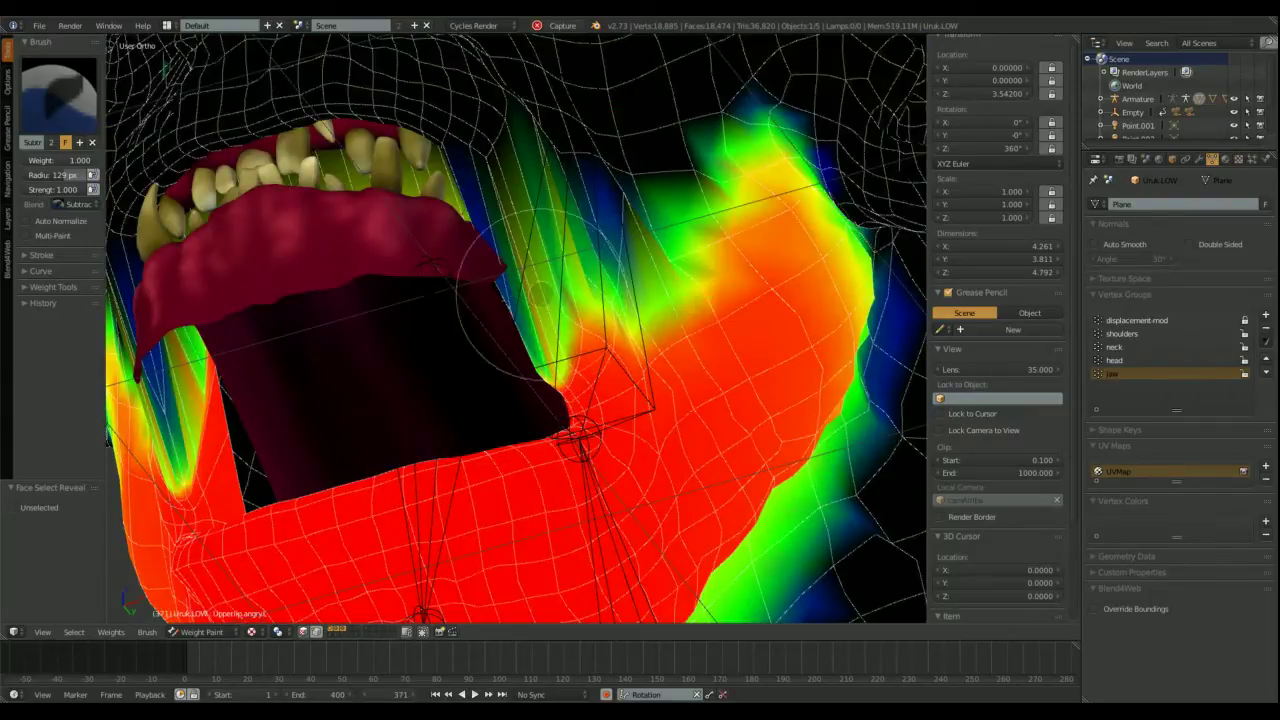
left_click(40, 271)
middle_click_drag(420, 380, 540, 420)
left_click_drag(542, 420, 590, 424)
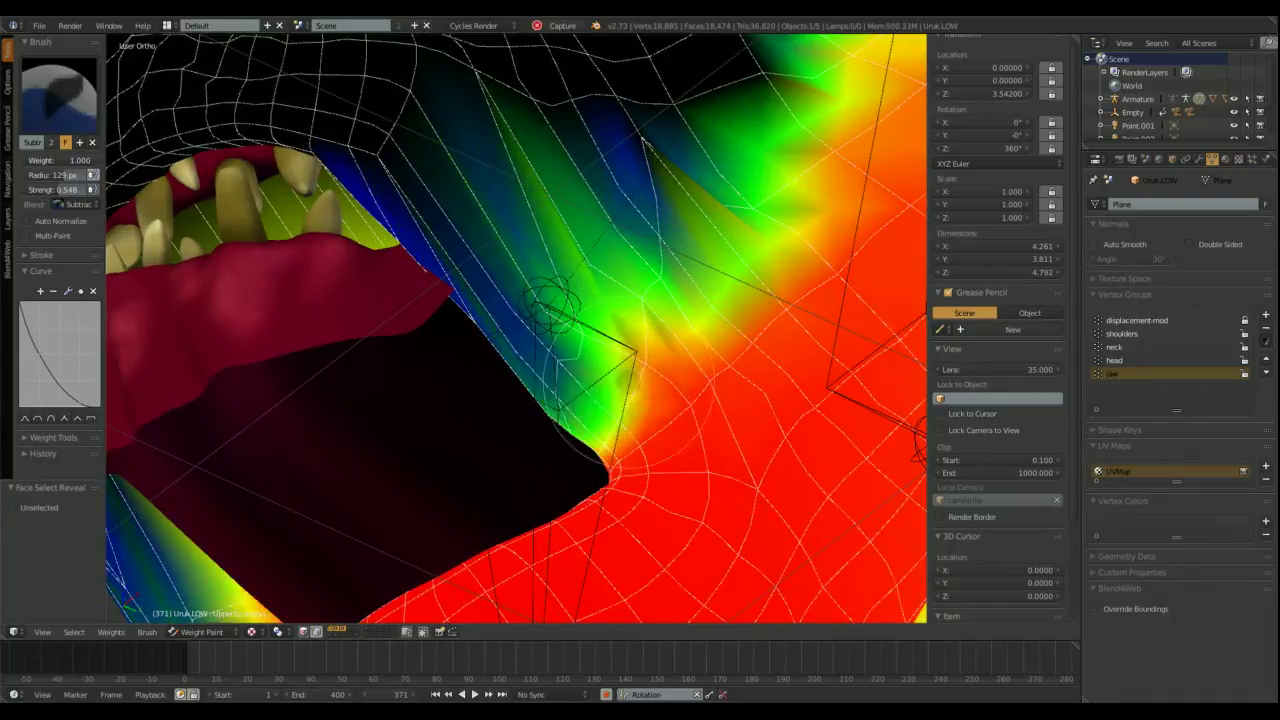
scroll(548, 300, "down", 5)
middle_click_drag(588, 250, 440, 342)
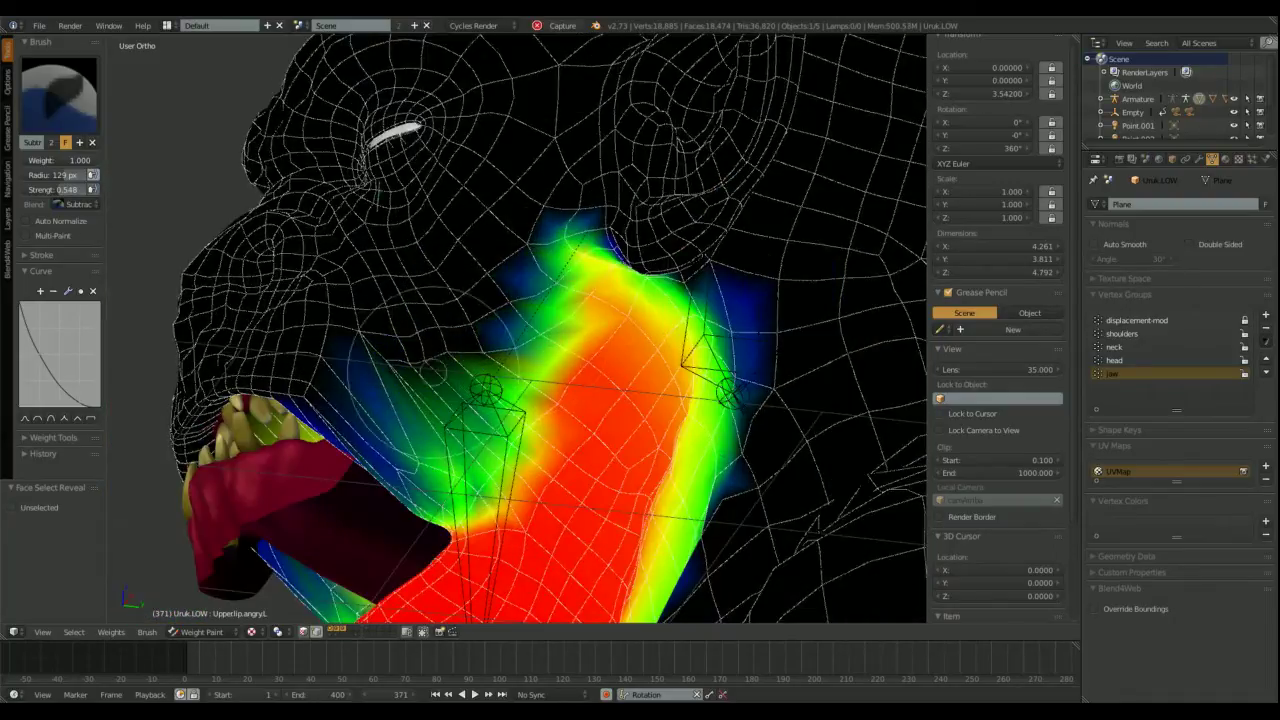
Step: Switch to the Blur brush and smooth the jaw weight transition across the cheek and mouth corner
left_click(59, 95)
type("blur")
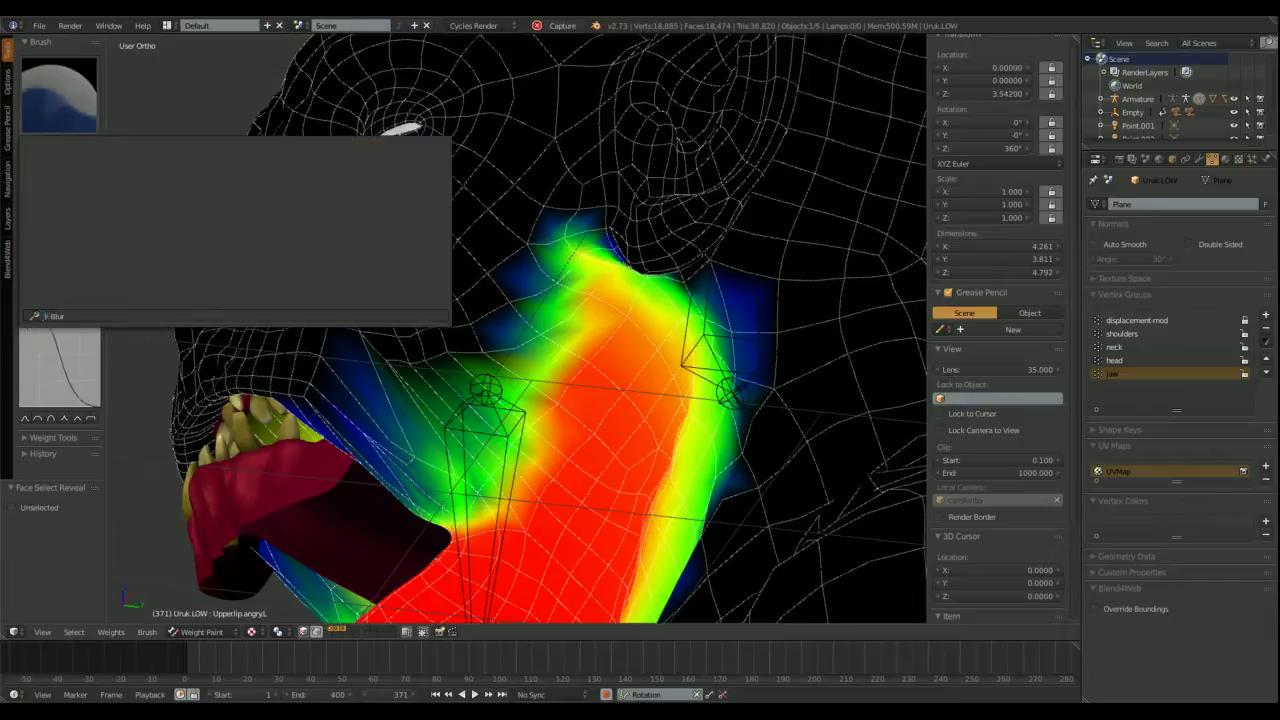
key("Return")
scroll(548, 330, "down", 4)
middle_click_drag(548, 330, 440, 320)
scroll(480, 320, "up", 4)
scroll(440, 320, "up", 2)
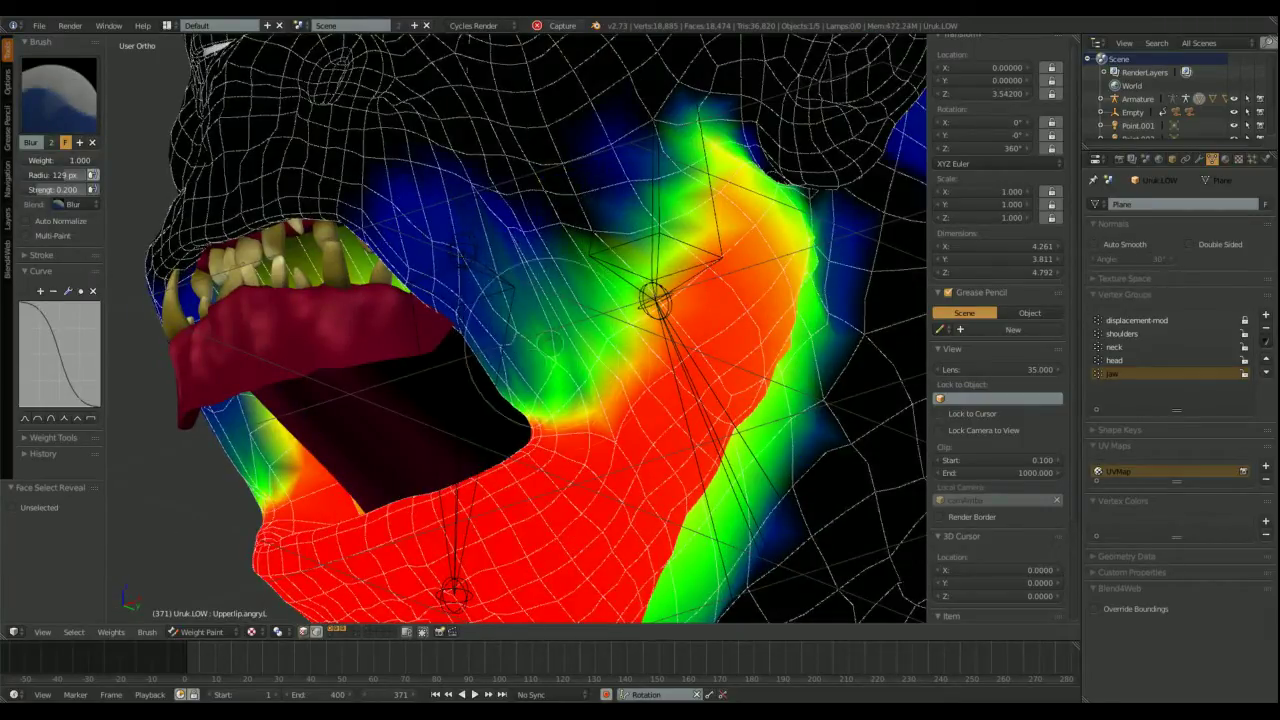
left_click_drag(545, 340, 390, 250)
Step: Leave Weight Paint mode, clear the jaw bone's pose on the armature and enter the armature's Edit Mode
scroll(548, 330, "down", 3)
mouse_move(548, 330)
middle_mouse_down()
mouse_move(460, 320)
mouse_move(560, 320)
middle_mouse_up()
left_click(202, 631)
left_click(210, 537)
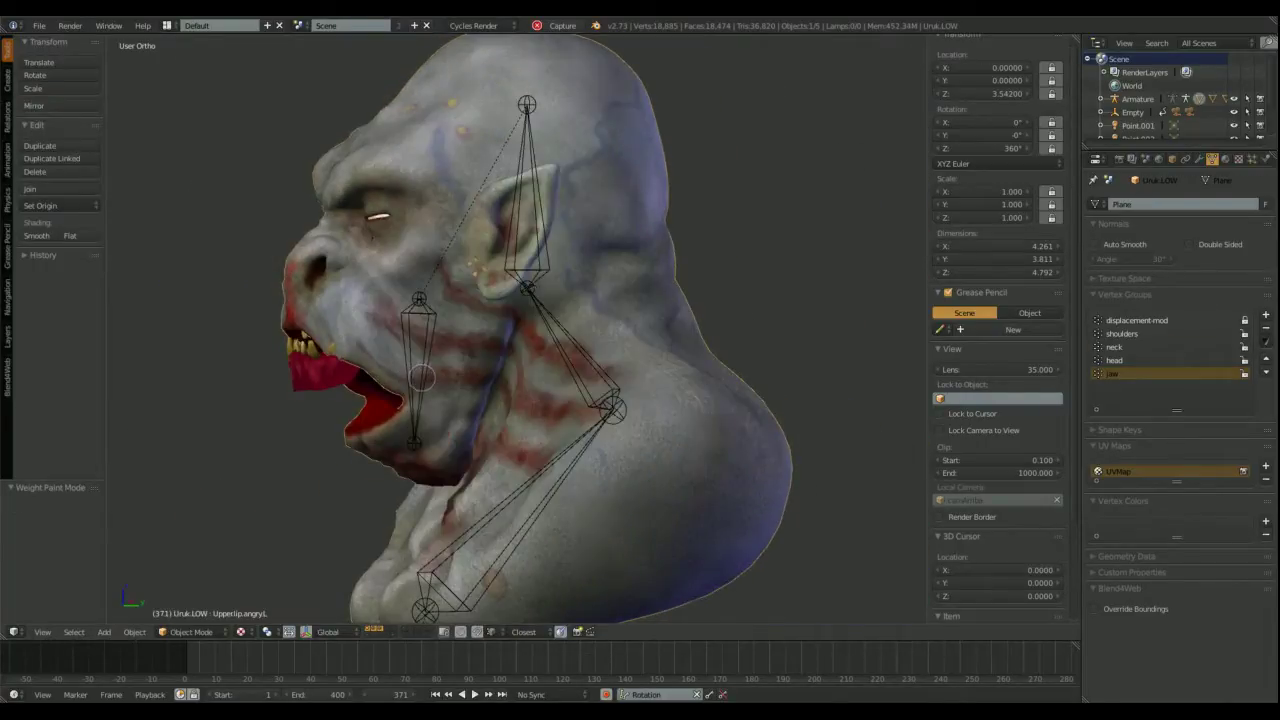
scroll(694, 271, "down", 2)
scroll(694, 271, "down", 1)
right_click(483, 250)
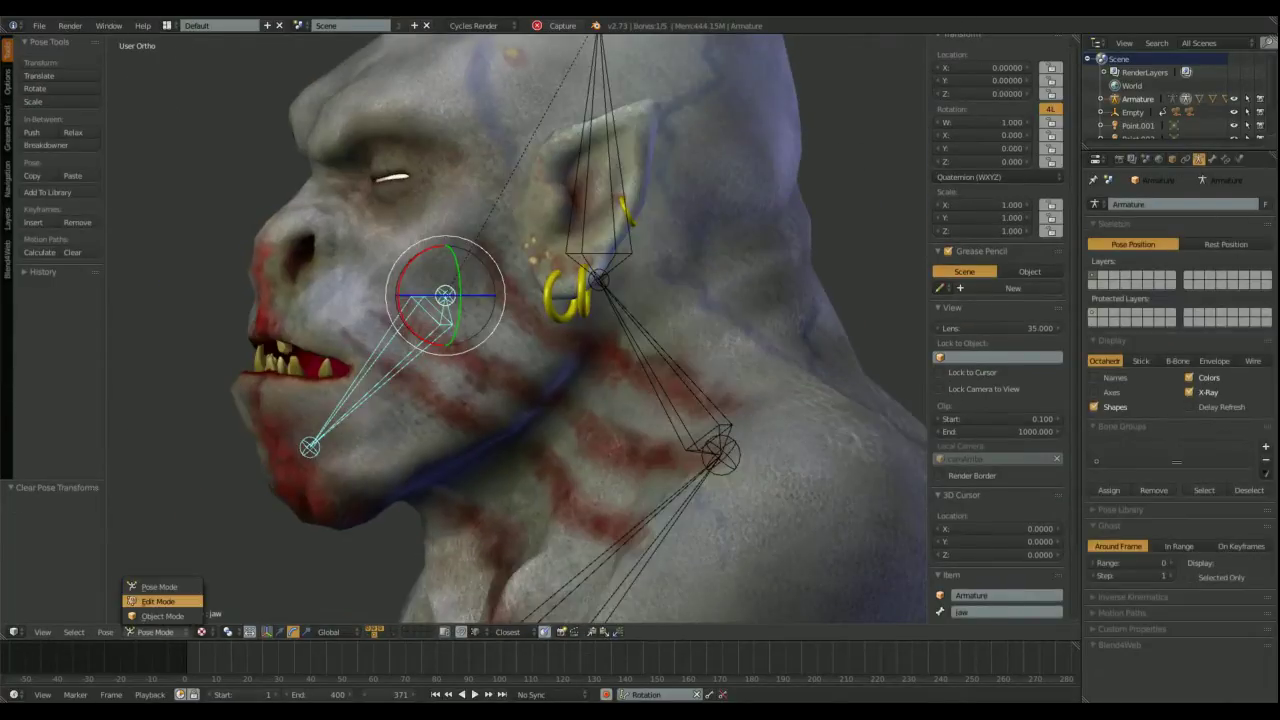
left_click(158, 601)
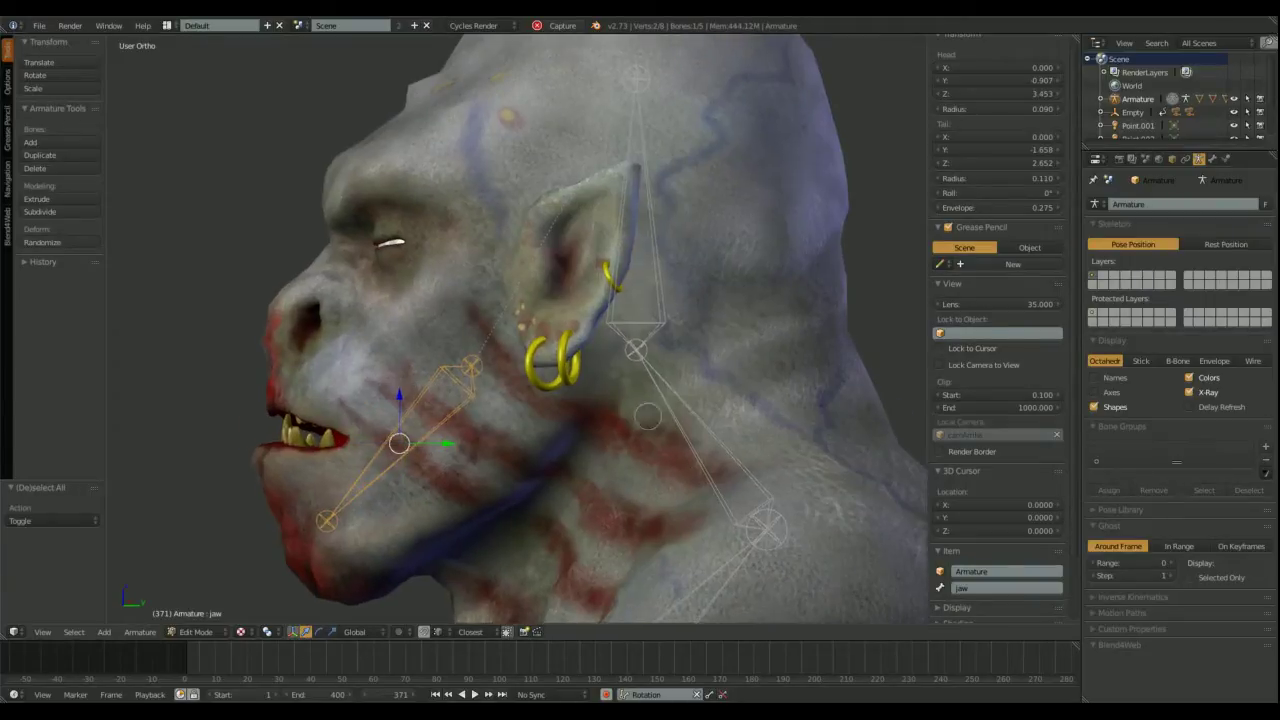
Step: Using Normal orientation, duplicate the jaw bone with an offset along its own Z axis and name the copy jaw.aux
left_click(355, 631)
left_click(400, 523)
middle_click_drag(400, 523, 440, 523)
left_click(1212, 158)
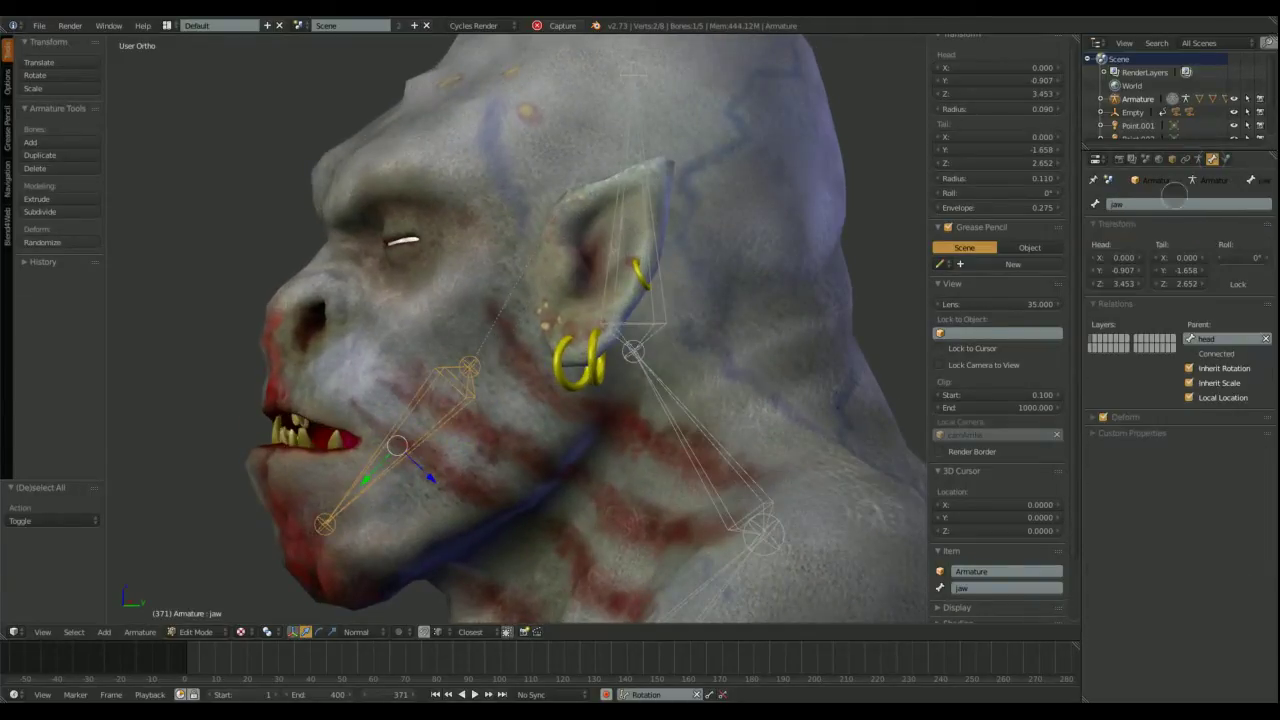
key("shift+d")
right_click(428, 488)
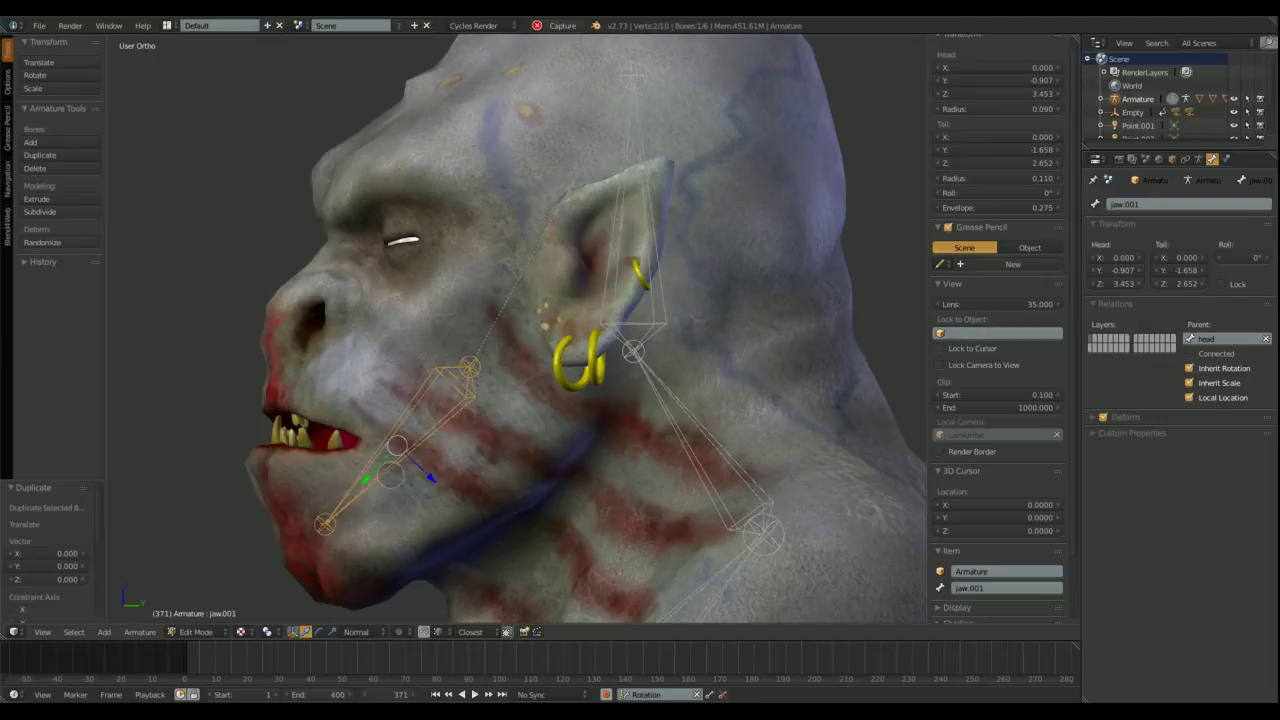
key("g")
key("z")
key("z")
left_click(1140, 216)
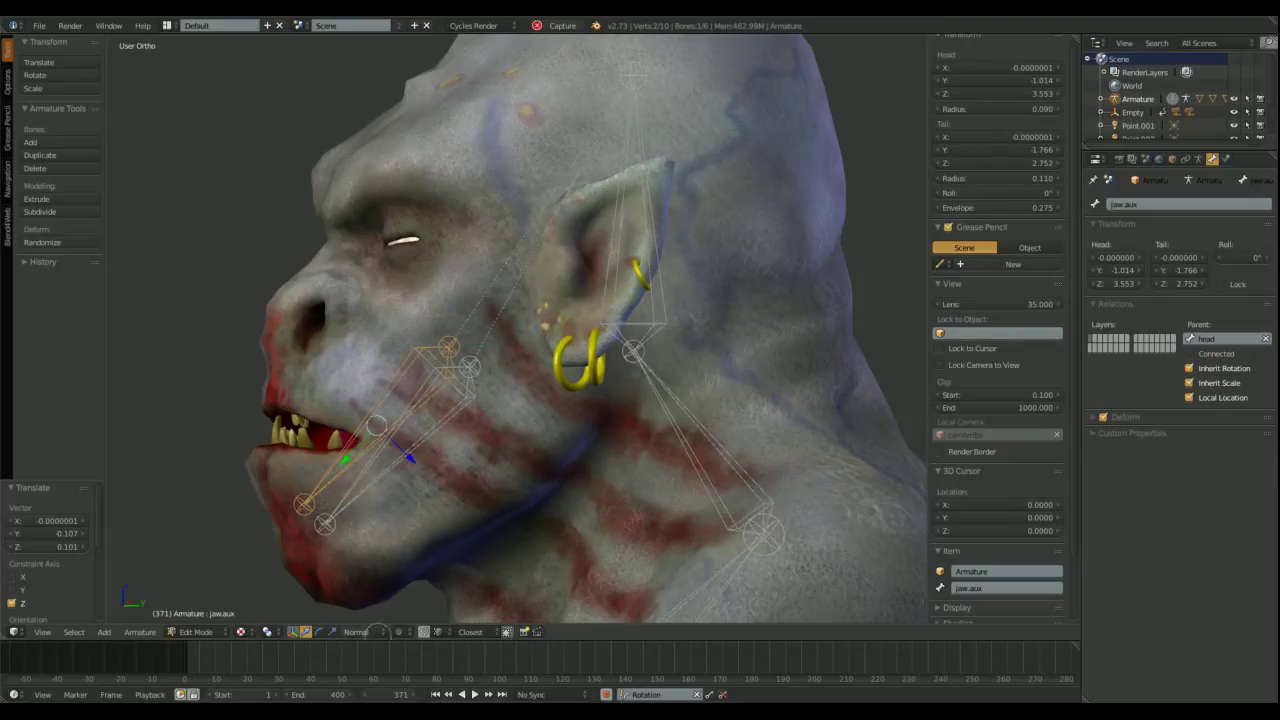
Step: Scale jaw.aux to about 0.568 along its own Y axis and slide it back along its length toward the jaw hinge
middle_click_drag(352, 461, 372, 480)
key("s")
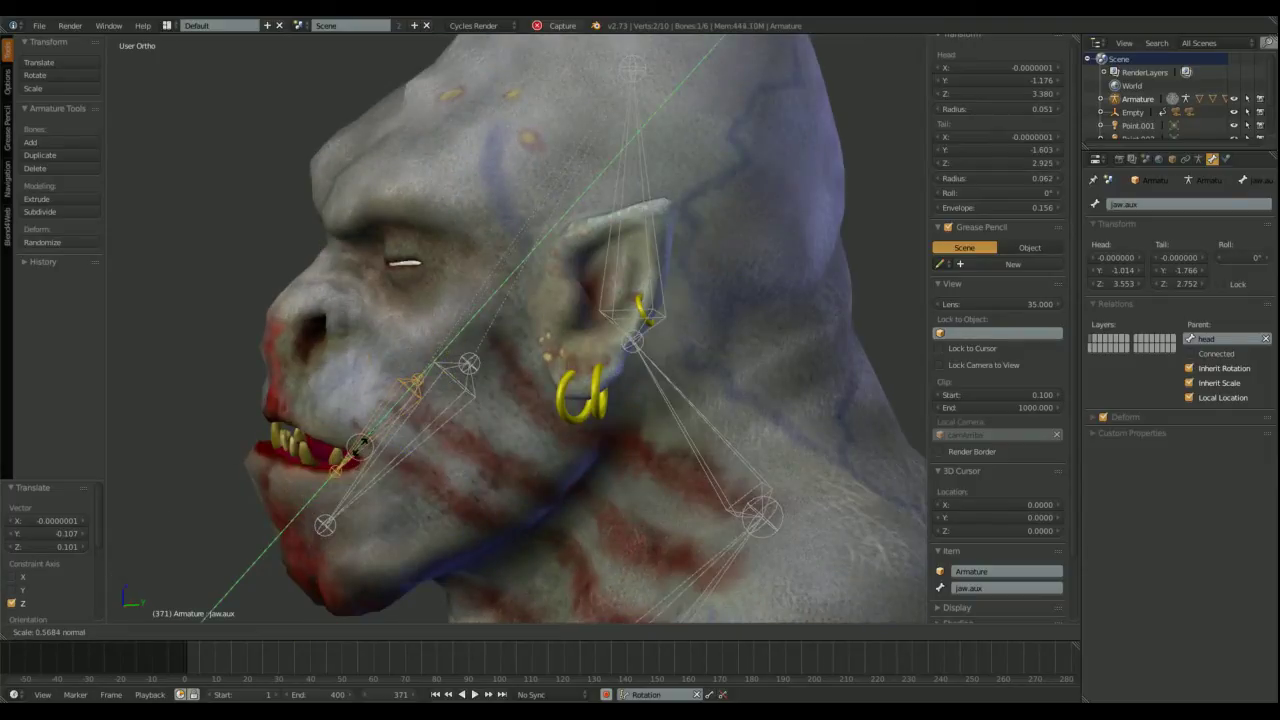
left_click(305, 612)
middle_click_drag(524, 460, 515, 396)
key("g")
key("z")
key("z")
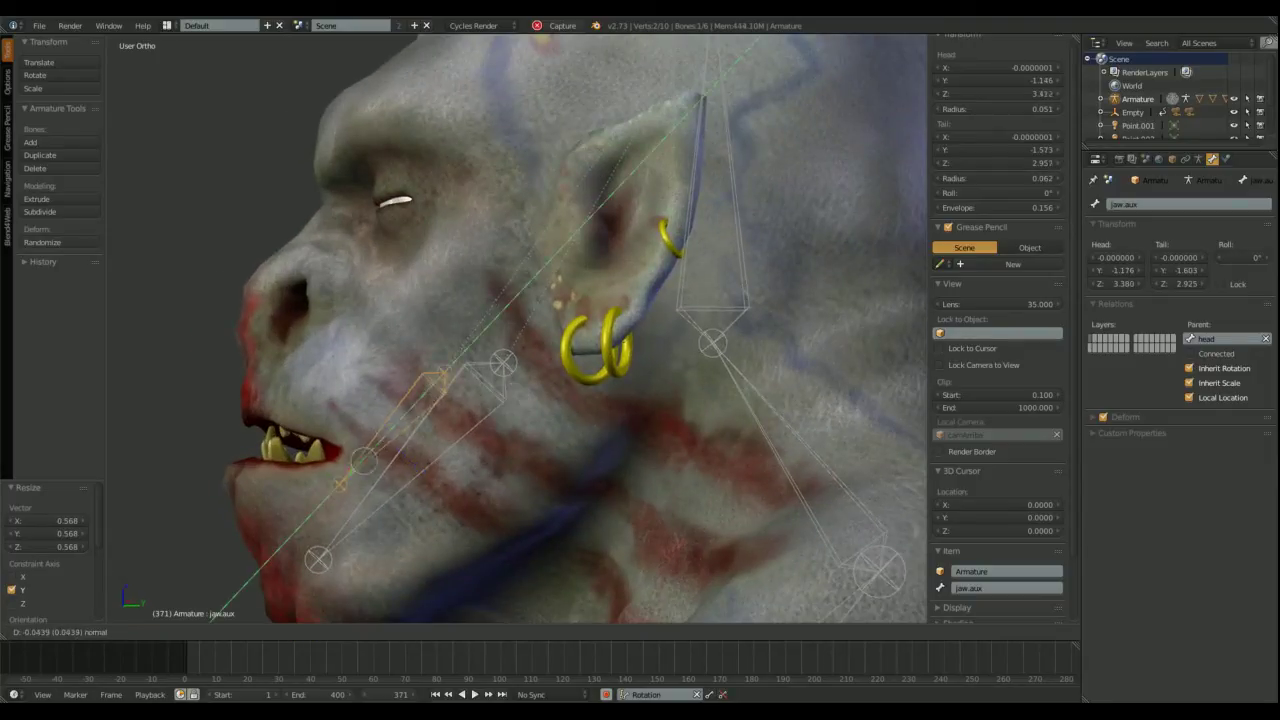
left_click(584, 388)
Step: Move jaw.aux along its own Z axis back onto the line of the jaw bone
key("g")
key("z")
key("z")
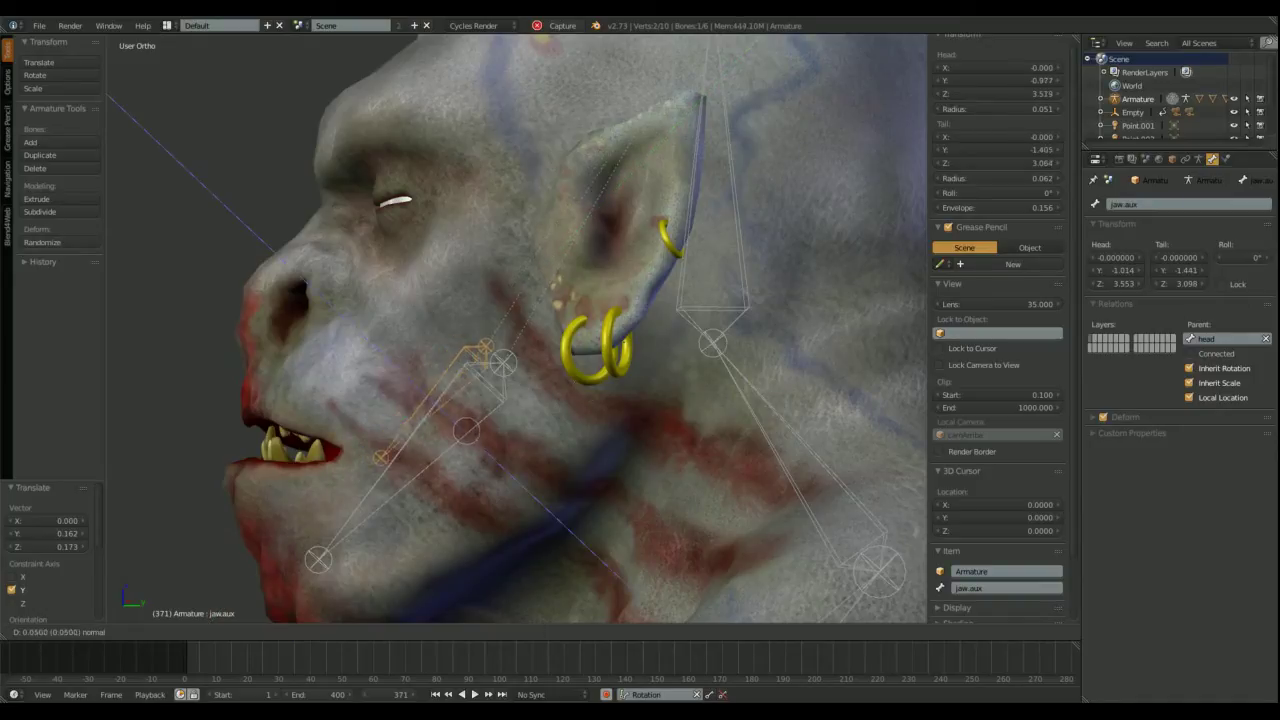
key("Return")
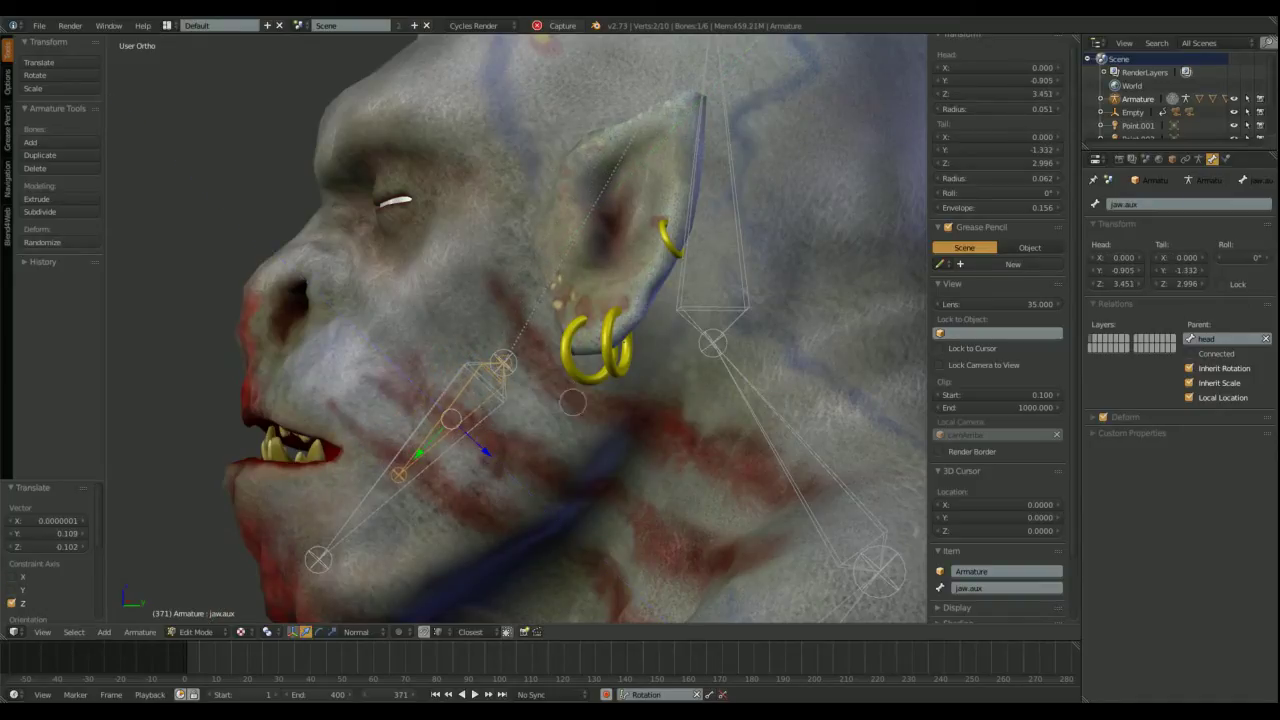
Step: In the right side view, fine-tune the position of jaw.aux so its head coincides with the jaw bone's head
key("KP_3")
key("KP_Decimal")
scroll(543, 272, "up", 3)
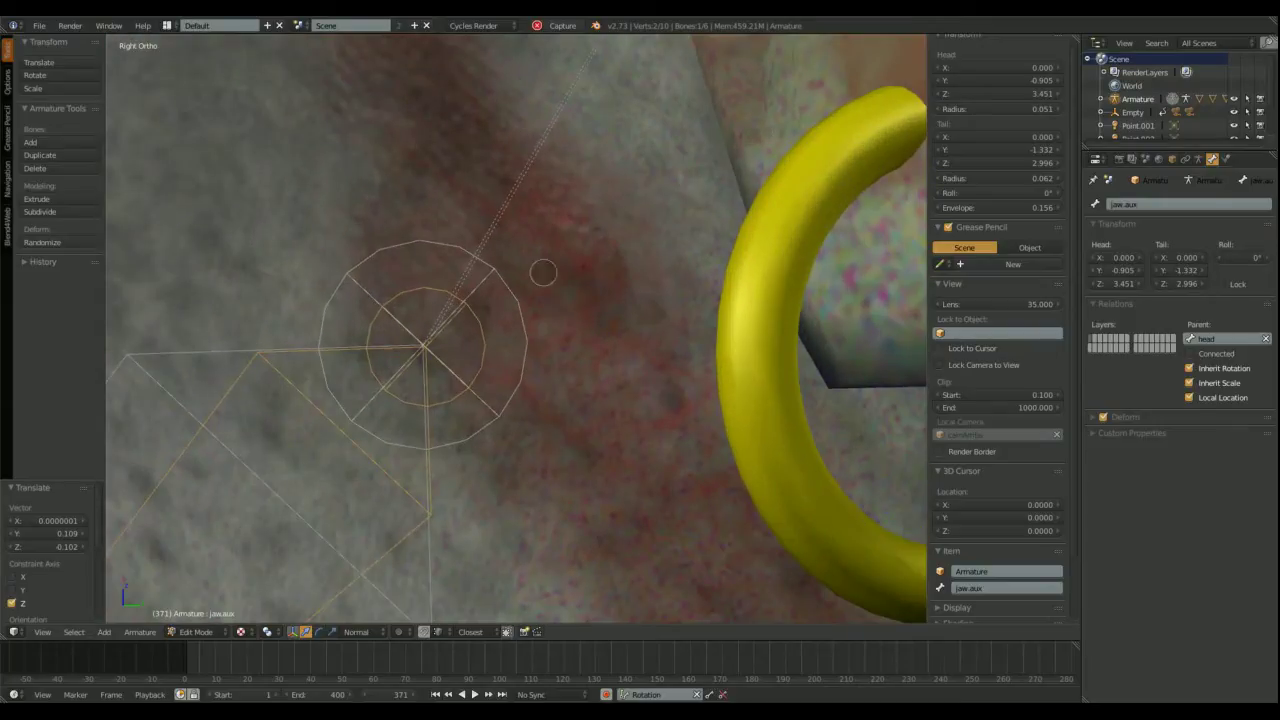
middle_click_drag(536, 362, 611, 231, "shift")
scroll(611, 231, "down", 2)
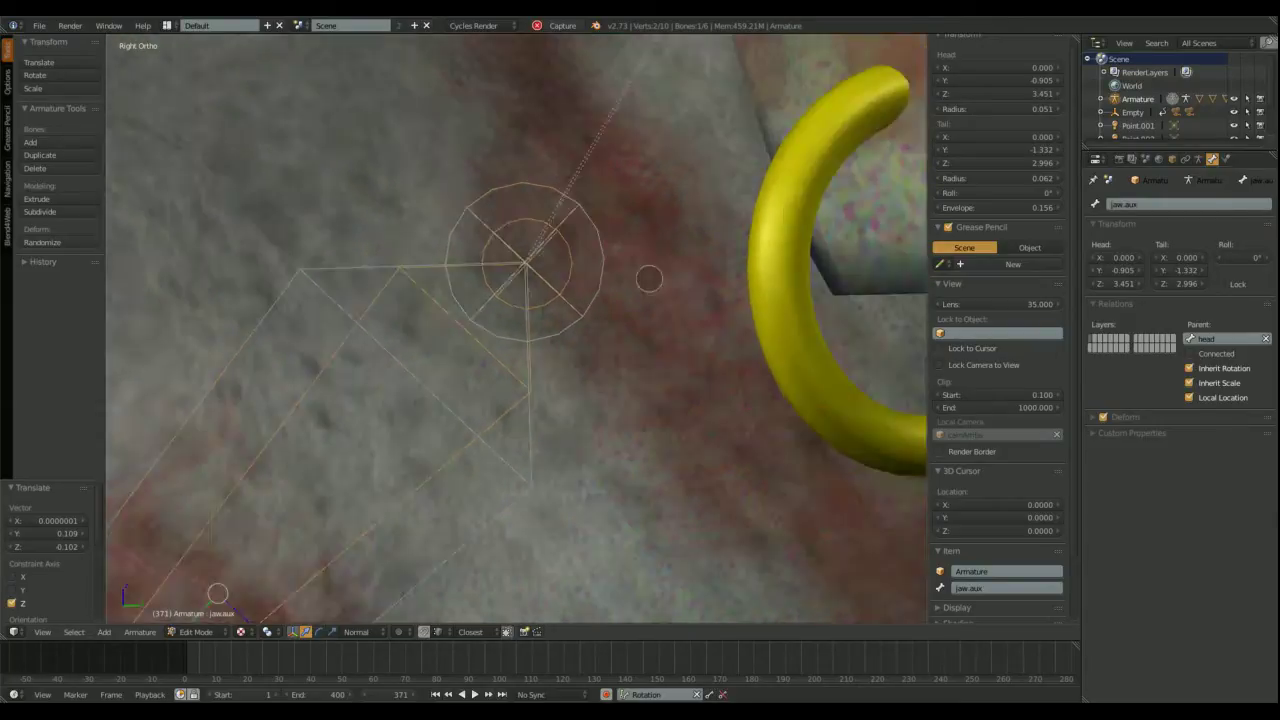
key("g")
key("z")
key("z")
key("Escape")
scroll(516, 328, "up", 2)
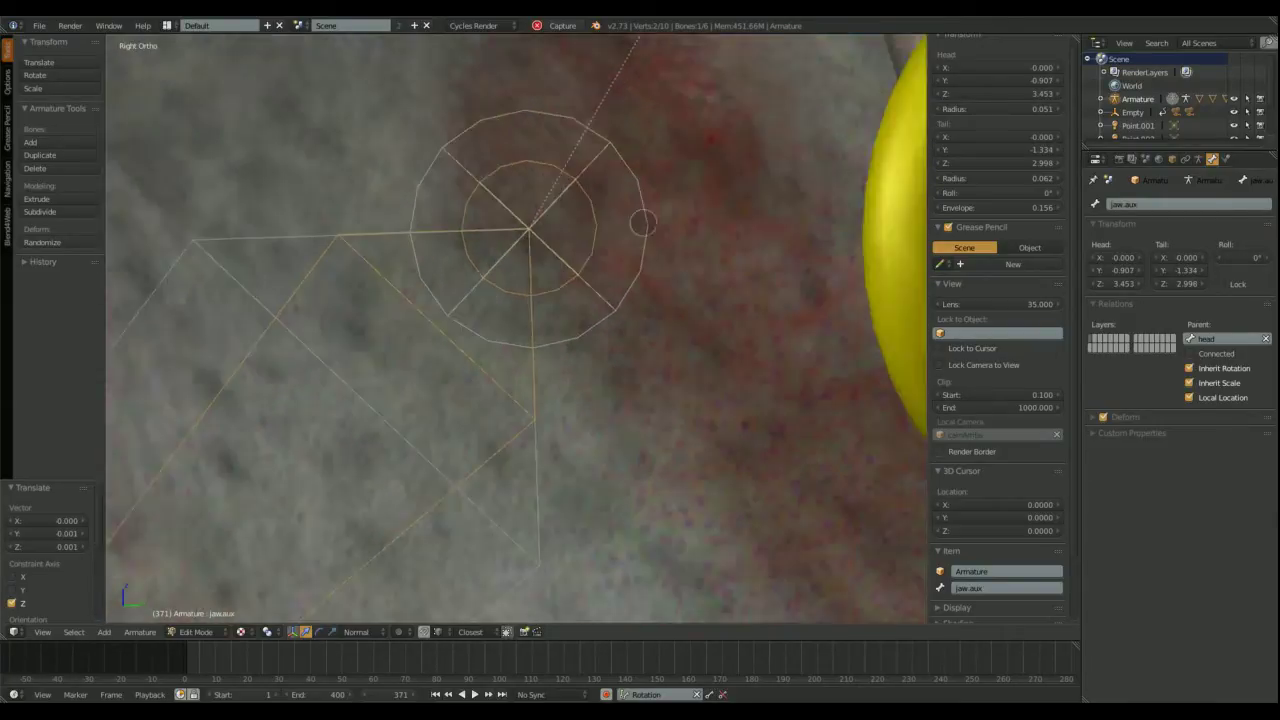
Step: Select the jaw.aux and jaw bones with jaw active, and switch the armature to Pose Mode
scroll(516, 328, "down", 8)
scroll(547, 369, "up", 5)
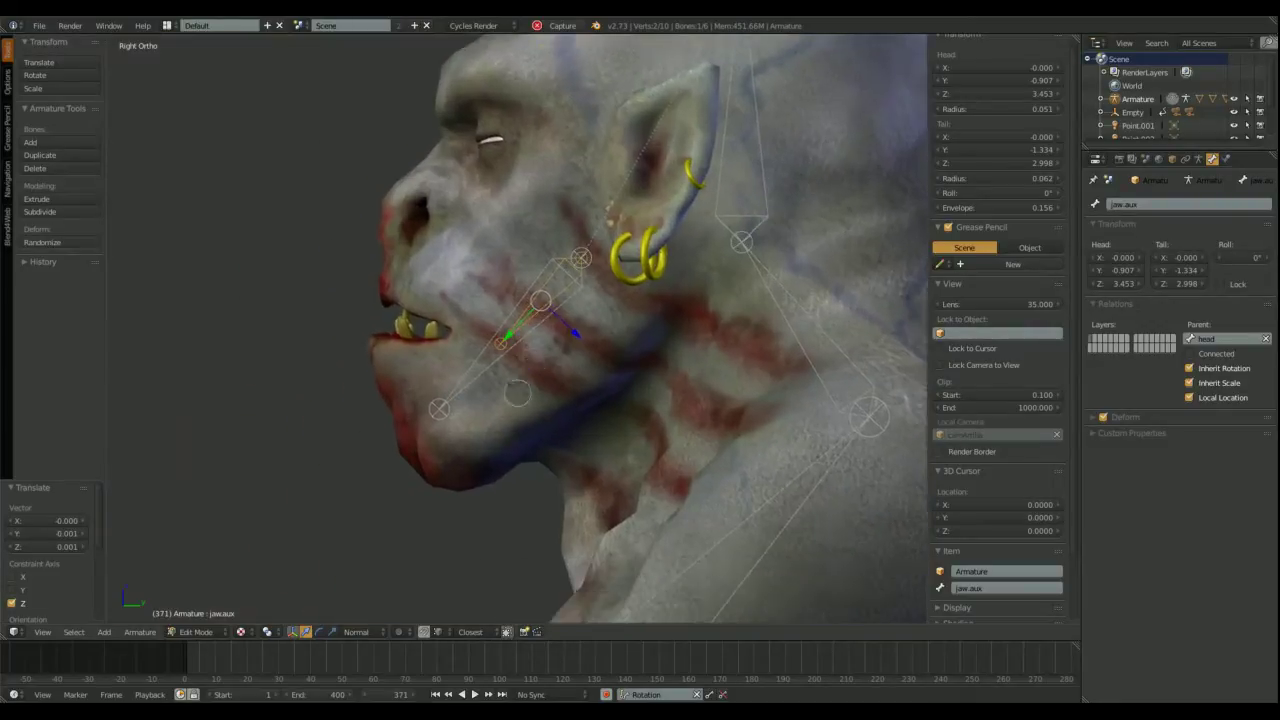
scroll(388, 537, "down", 4)
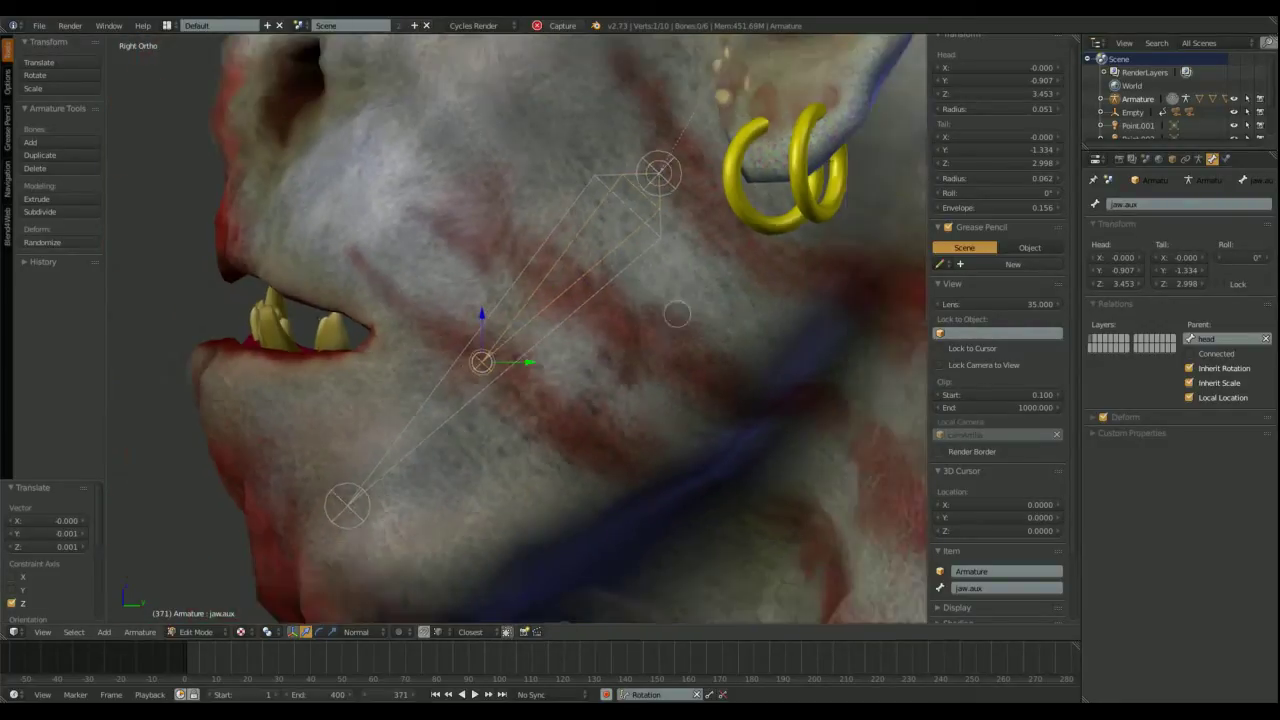
middle_click_drag(388, 537, 337, 556)
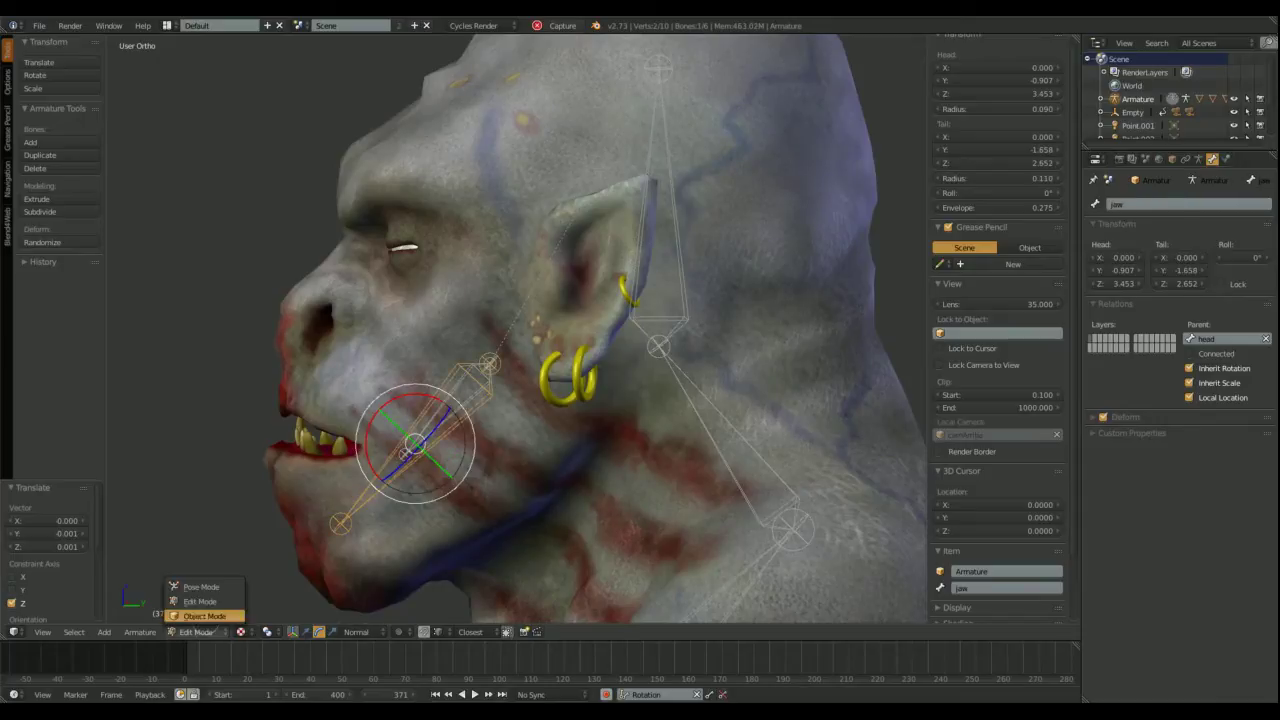
left_click(200, 587)
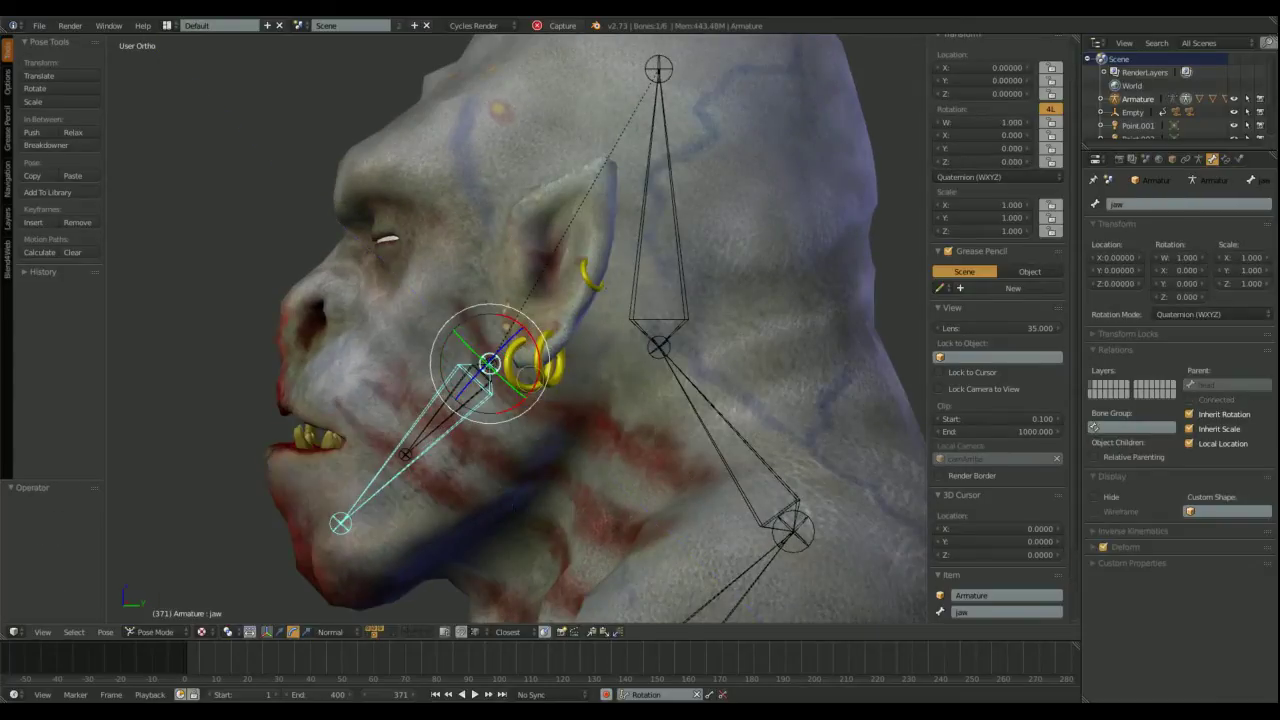
Step: Rotate the jaw bone about 4.6° around its X axis and add a Copy Rotation constraint to the jaw.aux bone
right_click(538, 322)
left_click_drag(538, 322, 808, 307)
left_click(1226, 159)
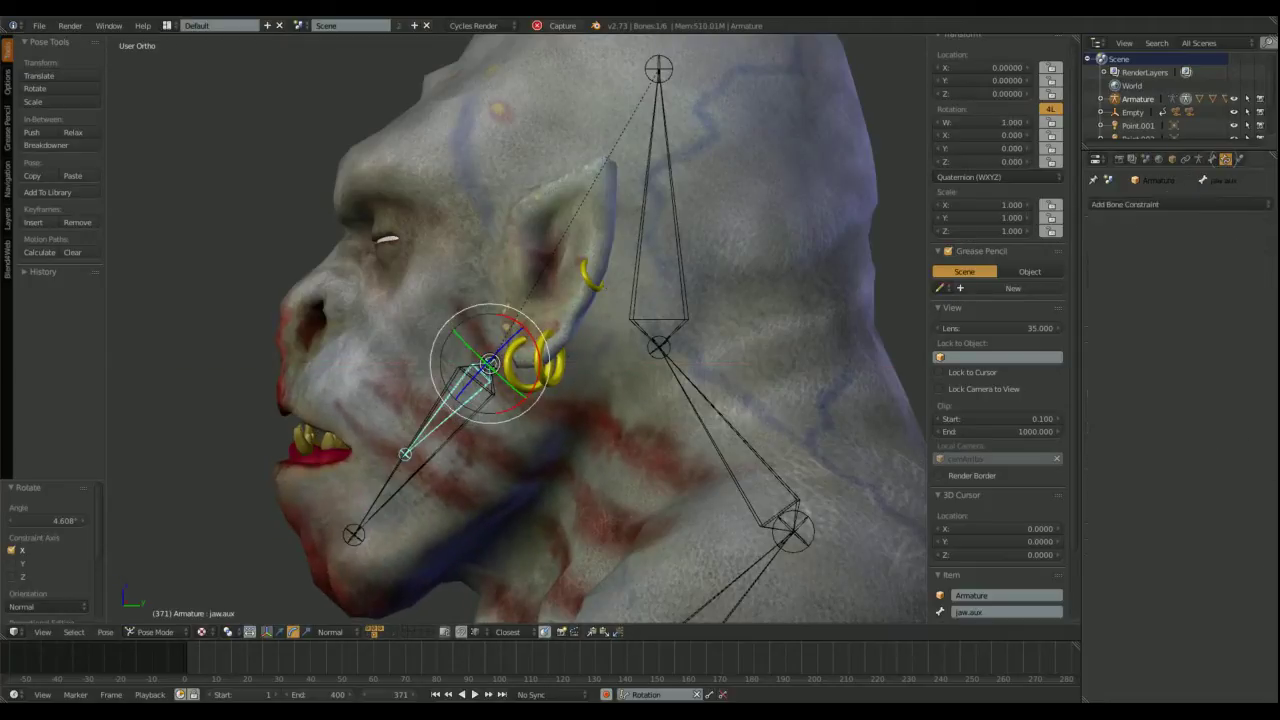
left_click(1180, 204)
left_click(1024, 250)
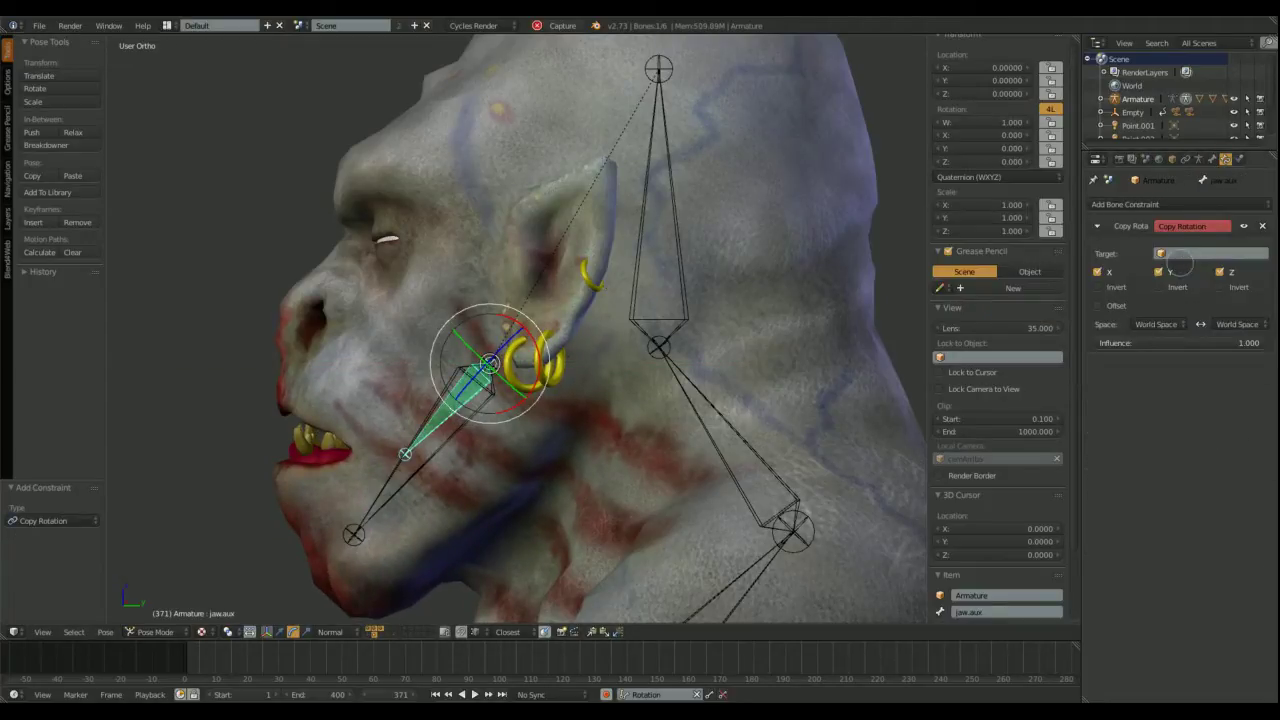
Step: Target the Copy Rotation constraint at the Armature's jaw bone and set both of its spaces to Local Space
left_click(1210, 253)
left_click(1135, 286)
left_click(1210, 272)
left_click(1147, 330)
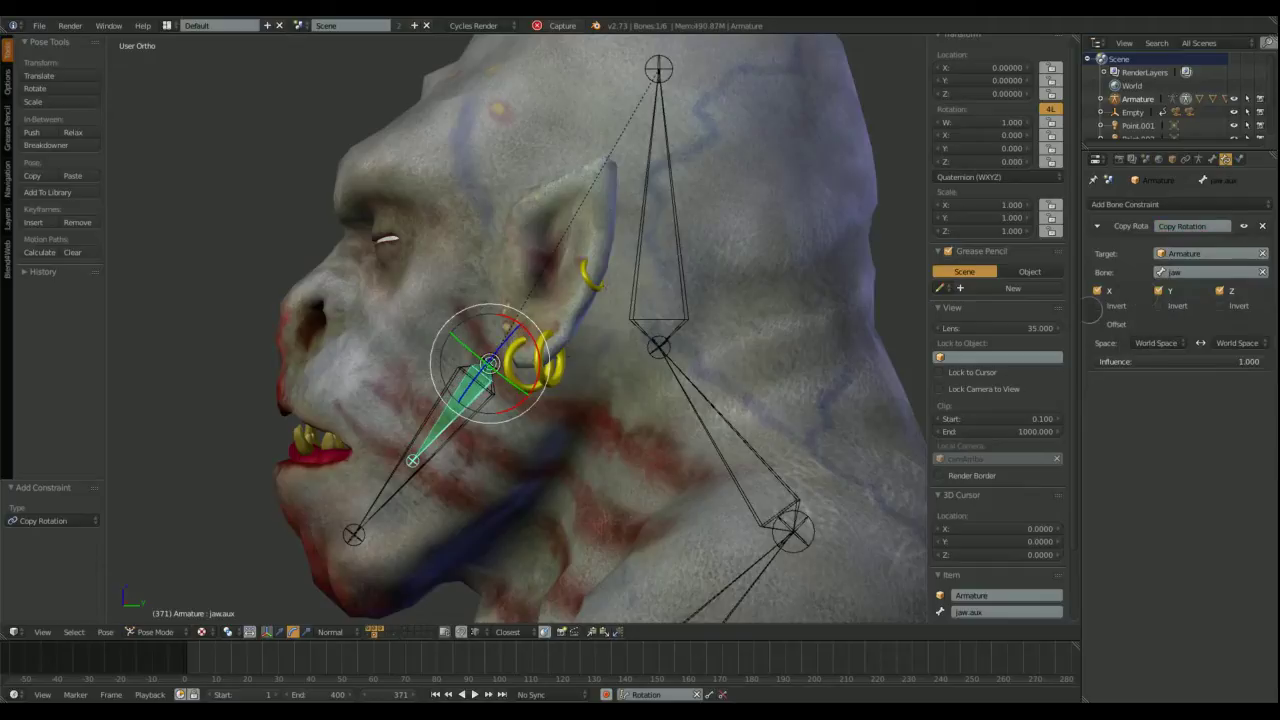
left_click(1140, 283)
left_click(1237, 343)
left_click(1215, 298)
Step: Rotate the jaw bone about 3.9° around its local X axis to test the constraint and reselect jaw.aux
right_click(455, 430)
key("r")
key("x")
key("x")
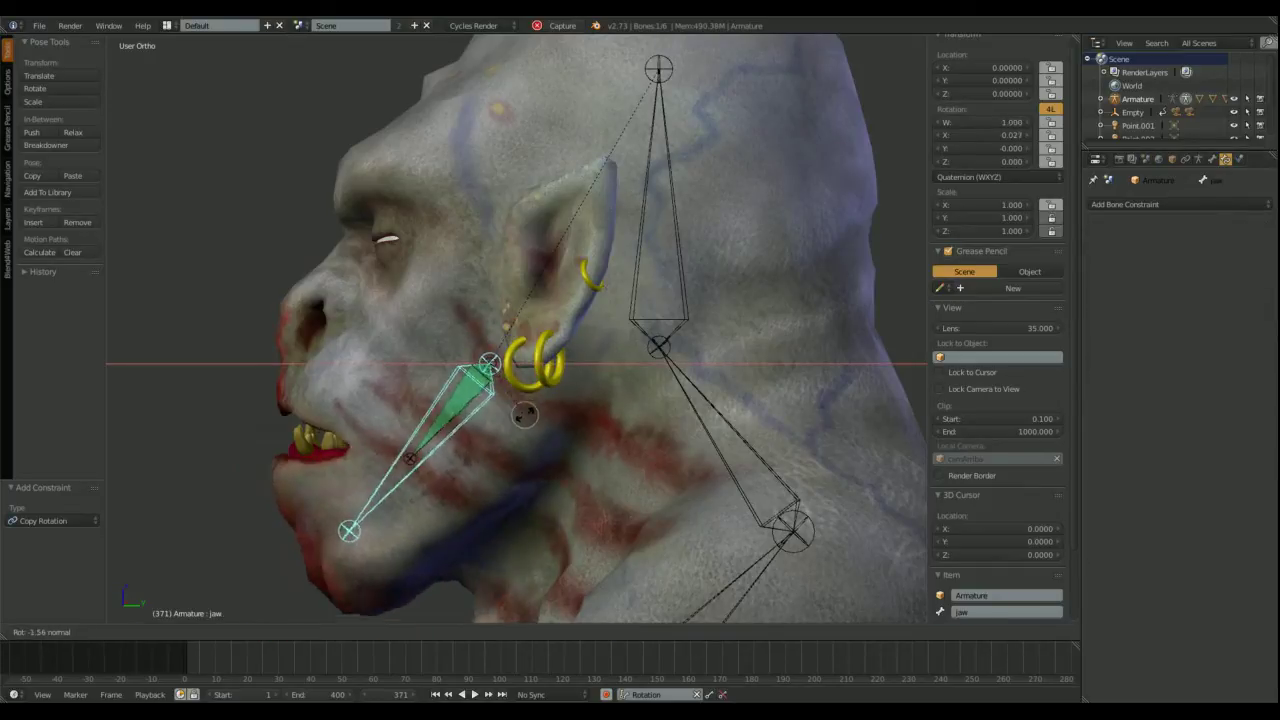
left_click(529, 413)
right_click(456, 420)
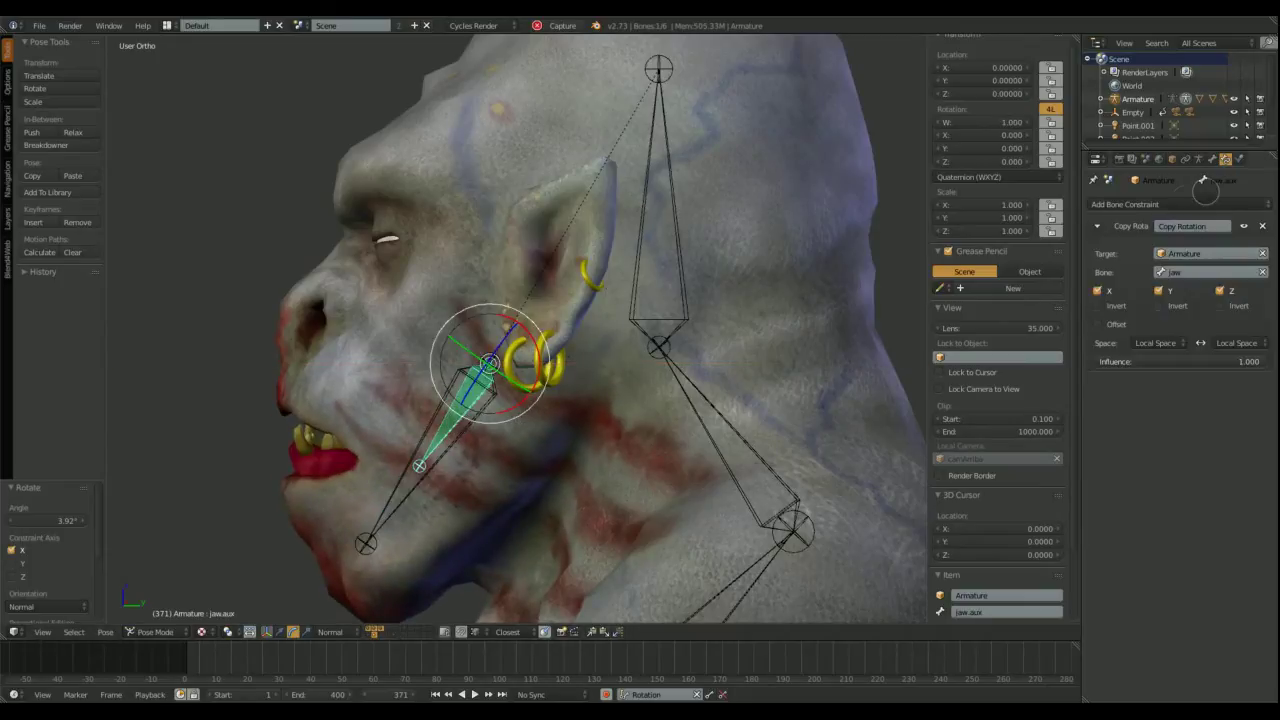
left_click(1165, 204)
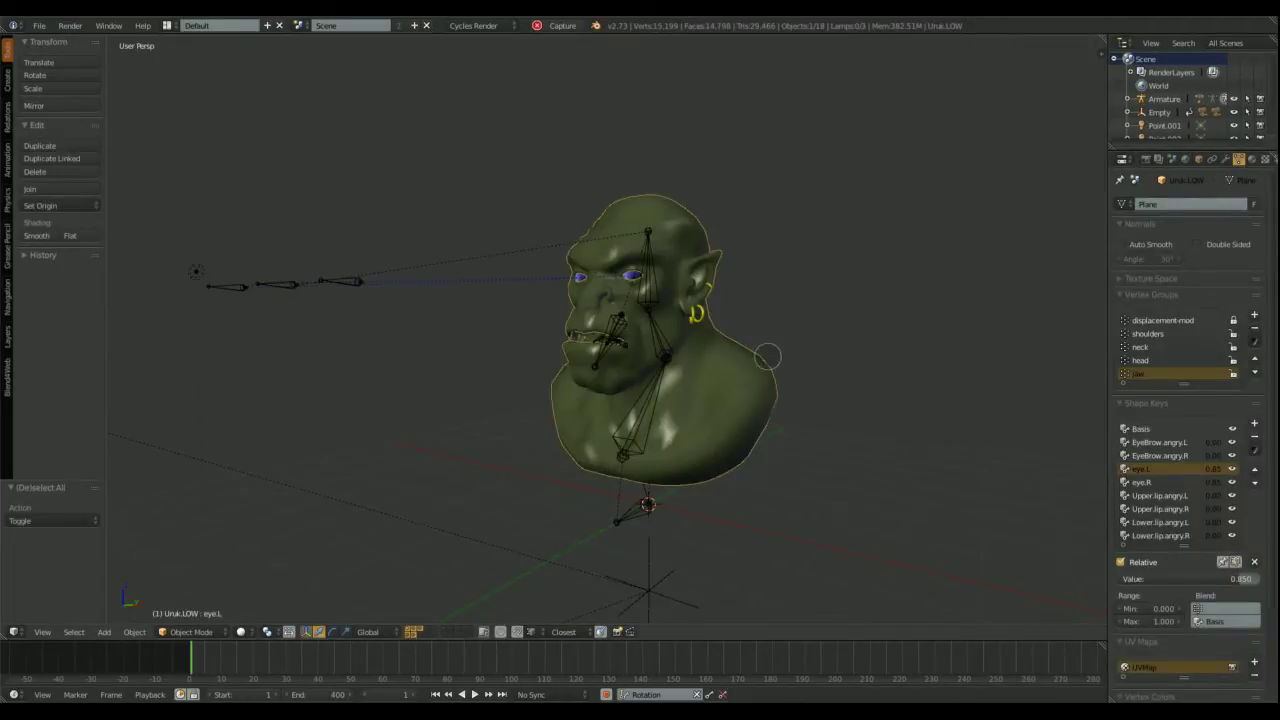
Step: Put the green bust's armature in Pose Mode, rotate the jaw bone around the global X axis and frame it in orthographic view
middle_click_drag(640, 400, 670, 395)
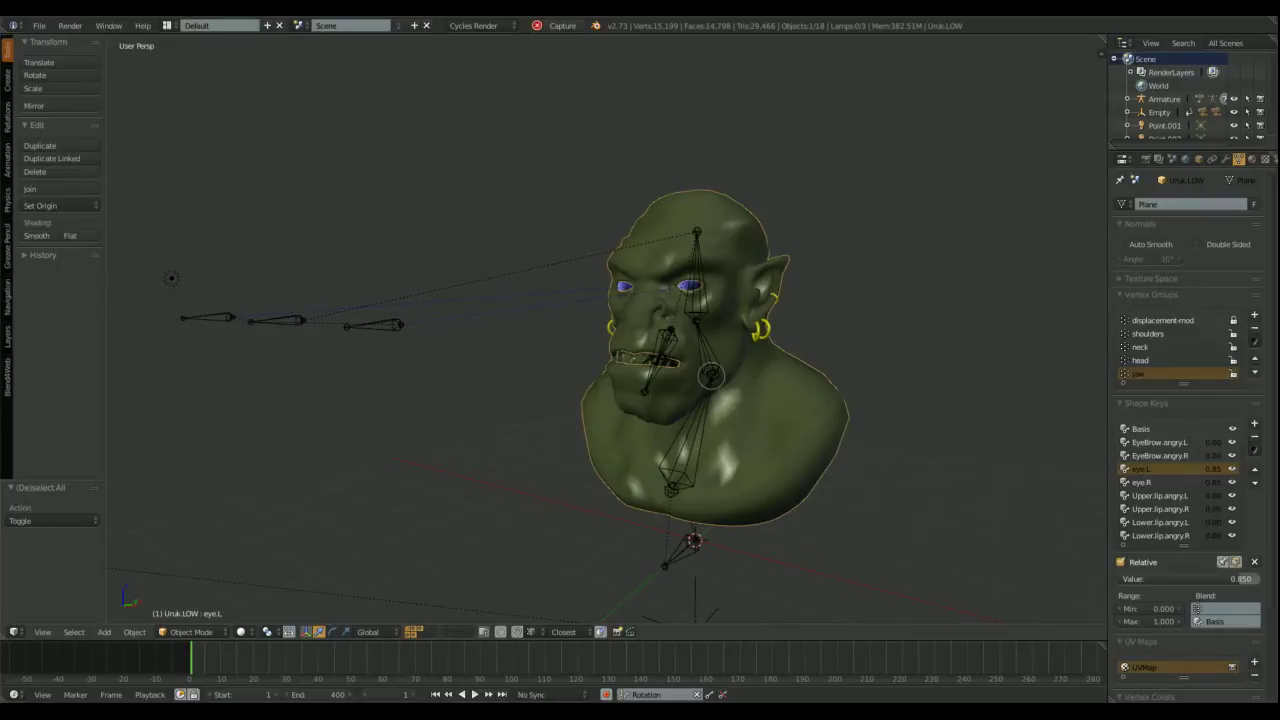
right_click(710, 376)
key("ctrl+Tab")
key("r")
key("x")
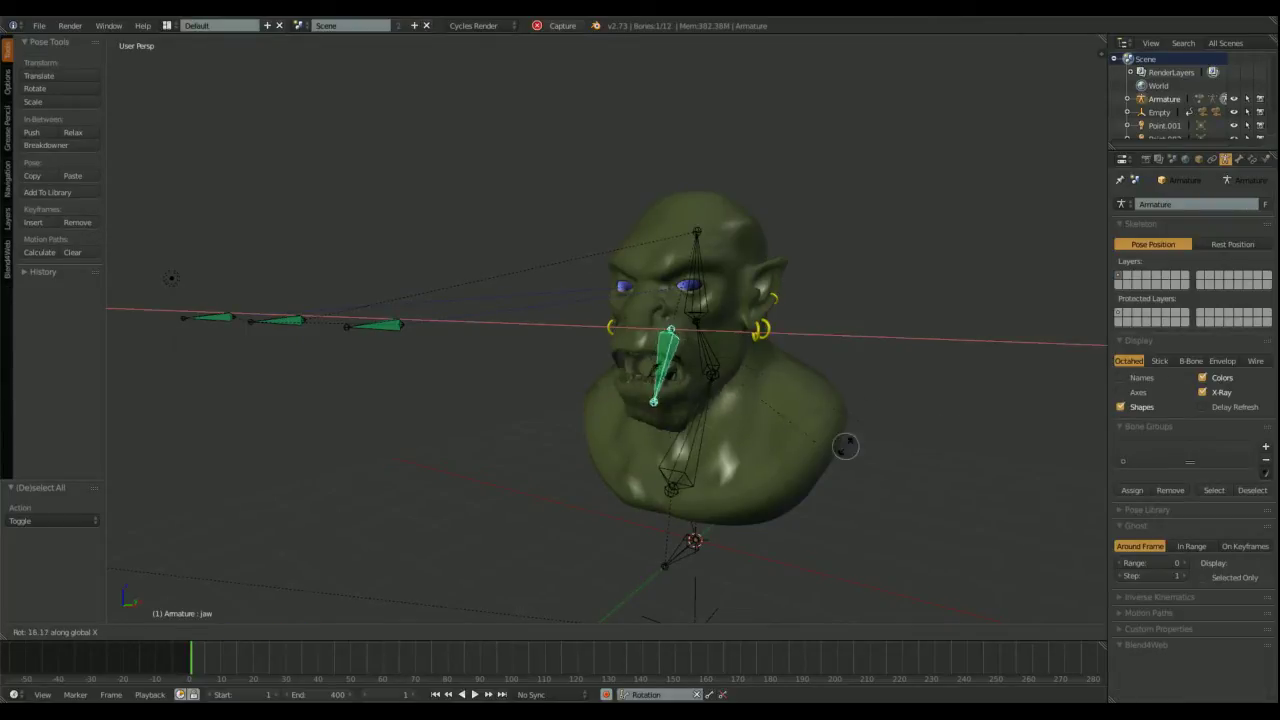
left_click(745, 428)
key("KP_Decimal")
key("KP_5")
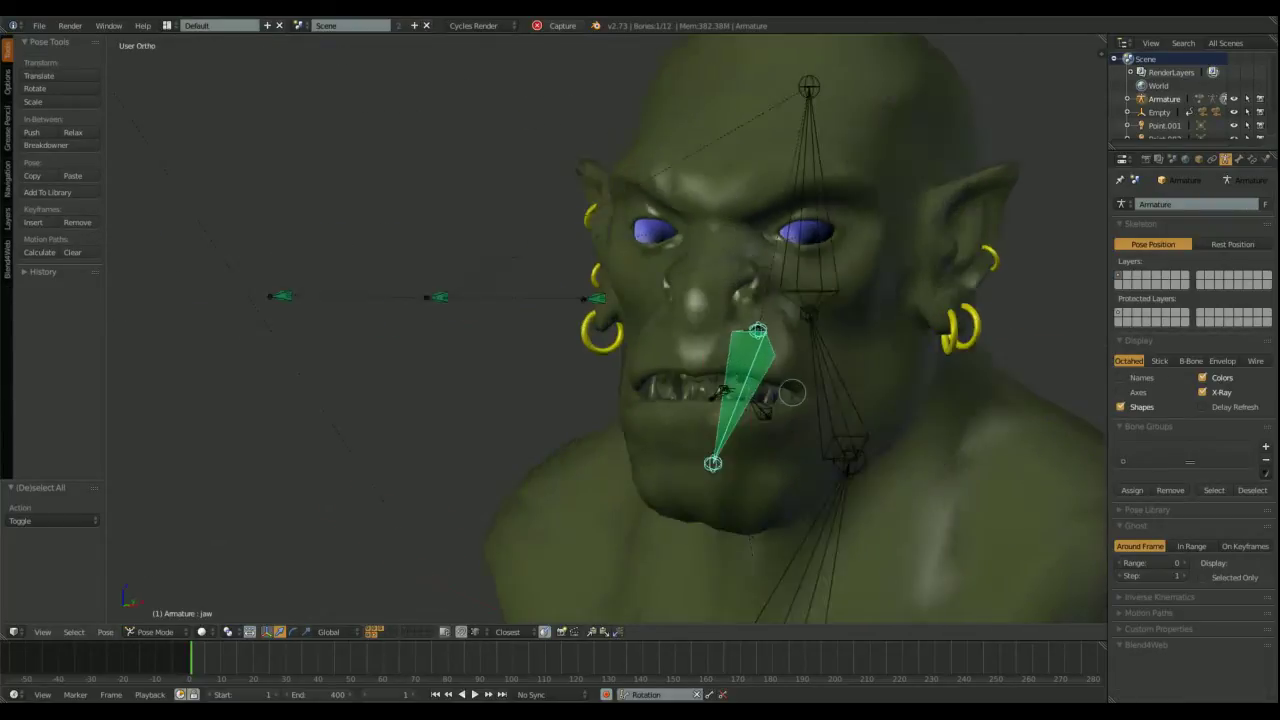
Step: Open the jaw with a rotation of about 42.8° around global X and set its Limit Rotation maximum X to 28°
middle_click_drag(792, 392, 910, 286)
key("r")
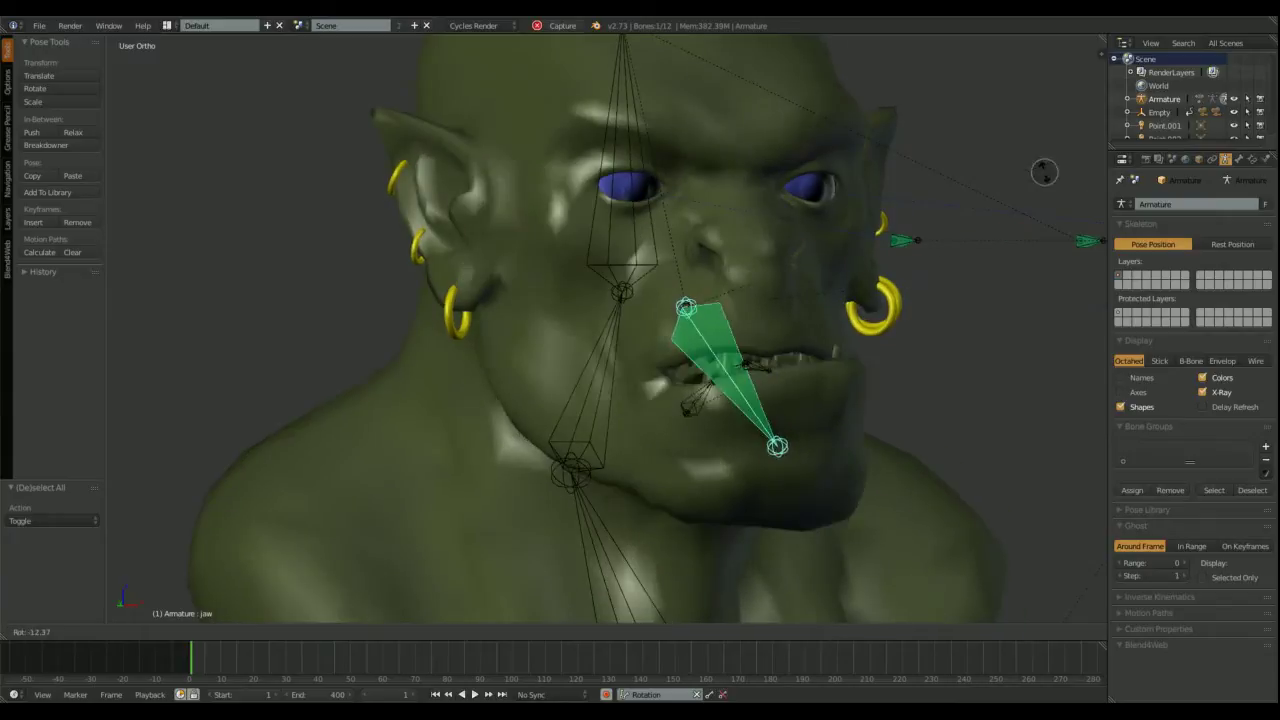
key("x")
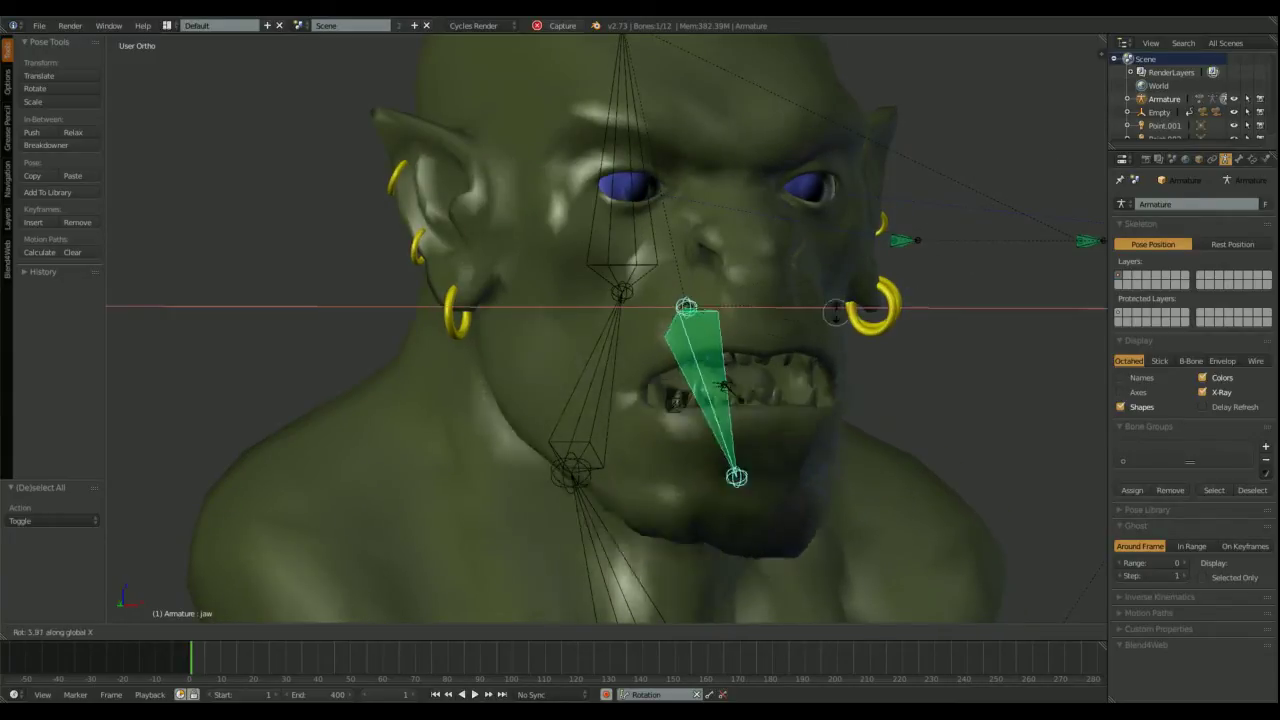
left_click(810, 390)
left_click(1252, 159)
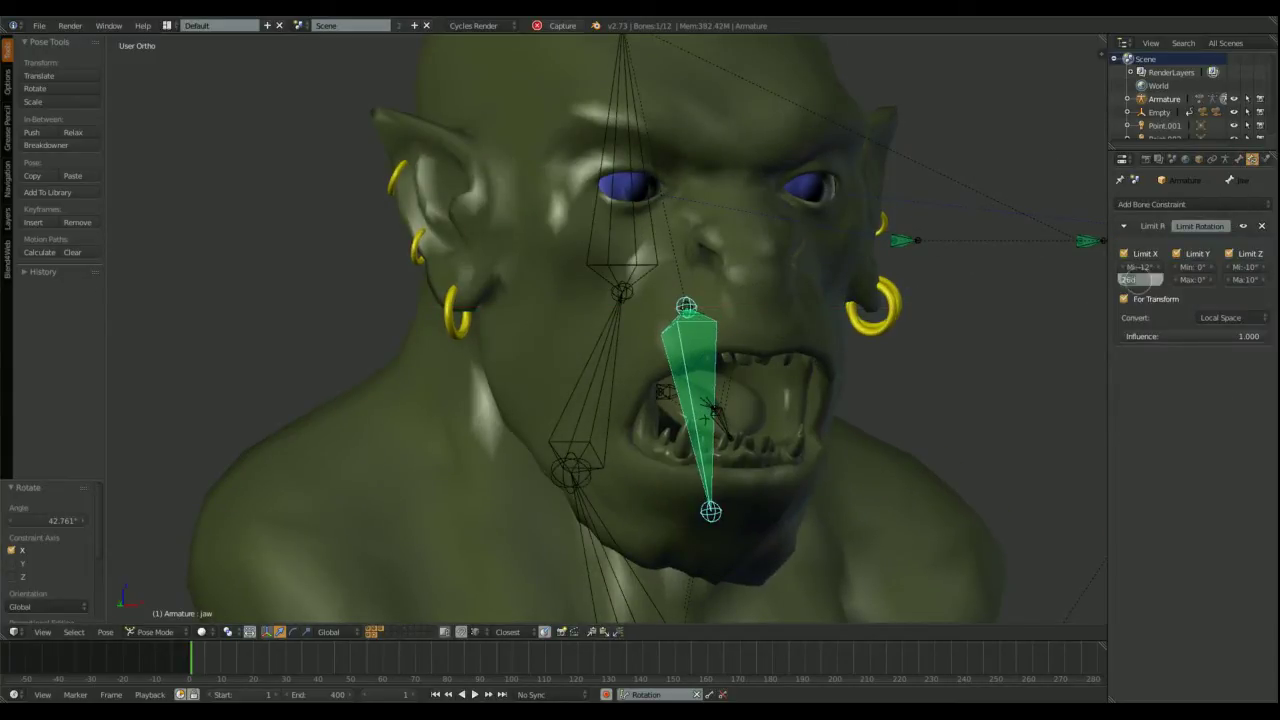
key("Return")
Step: Swing the jaw bone around the global X axis from the front and from the side to test the rotation limit
key("r")
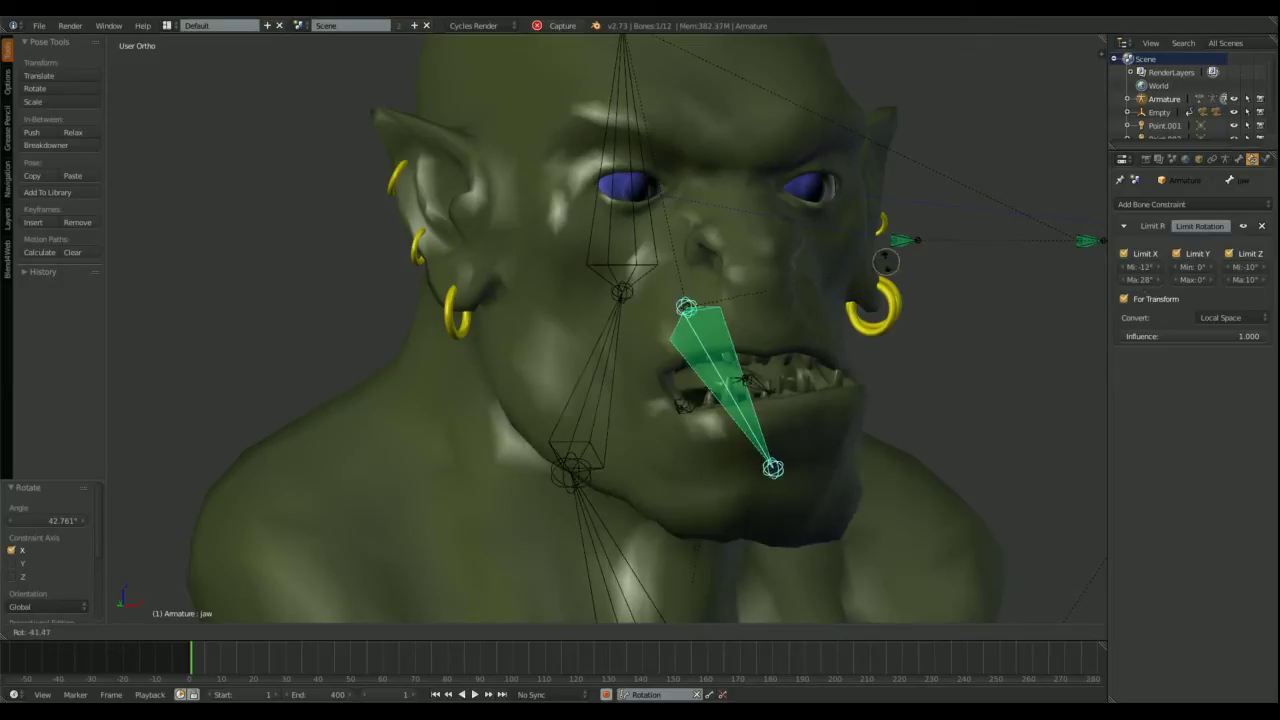
key("x")
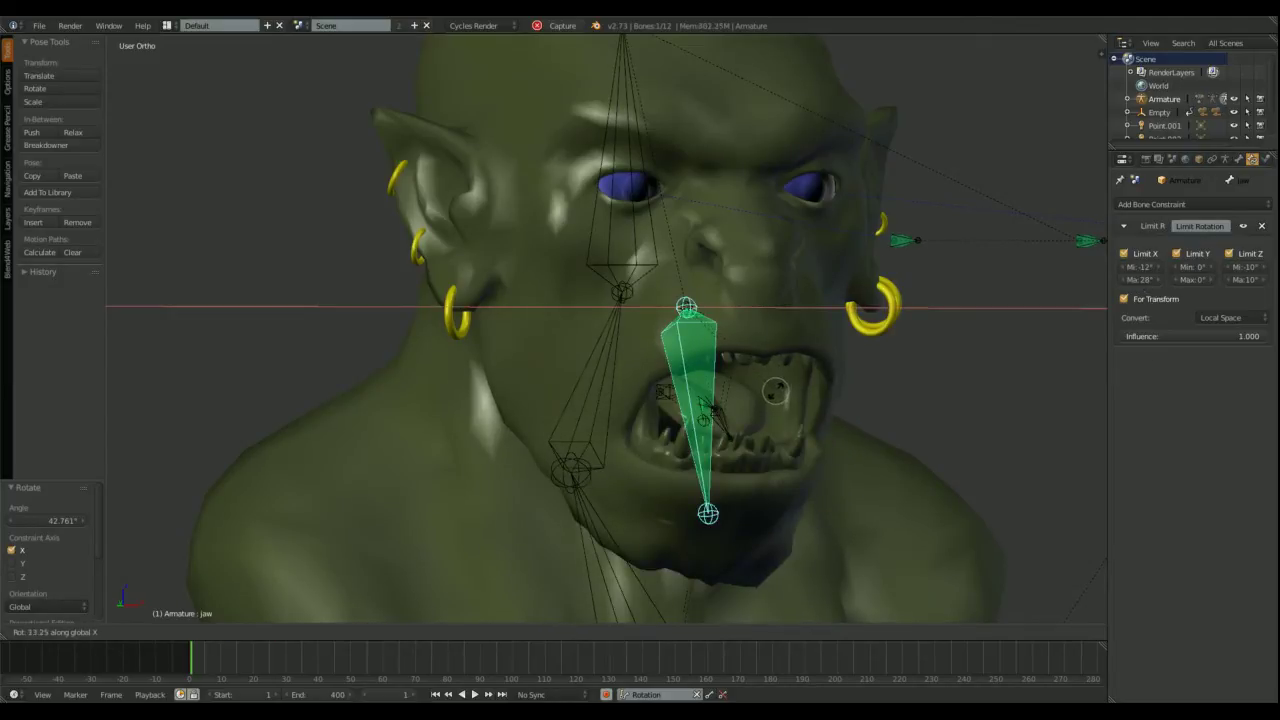
left_click(776, 395)
middle_click_drag(894, 438, 740, 450)
key("r")
key("x")
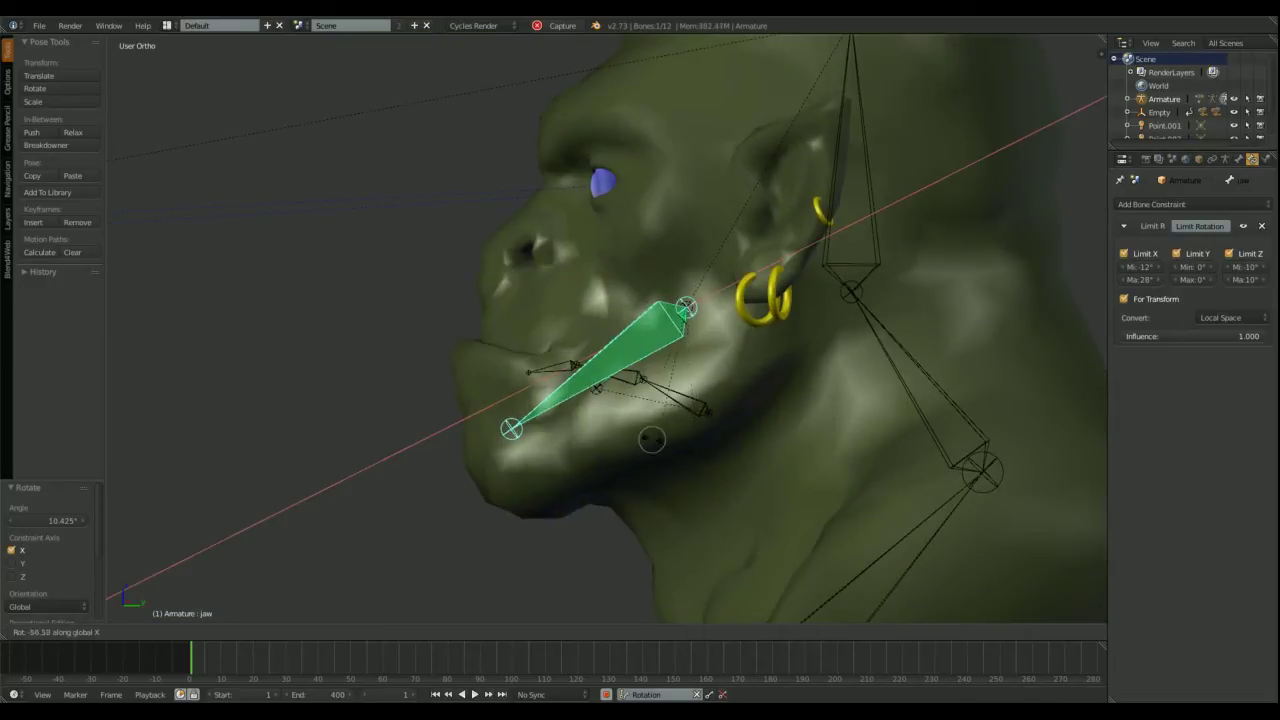
left_click(746, 429)
Step: Slide the tongue.001 bone about 0.64 out of the mouth along Y, and move it back about 0.73
right_click(745, 391)
key("g")
key("y")
left_click(680, 392)
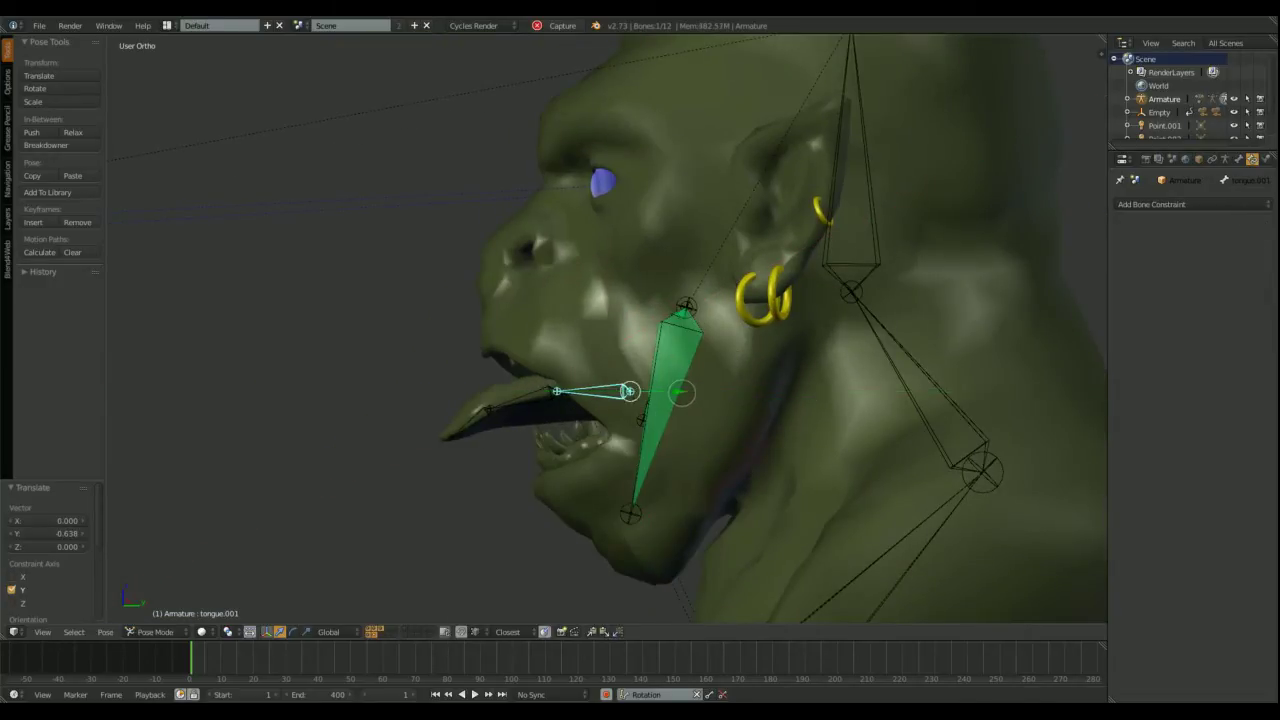
middle_click_drag(680, 392, 760, 250)
key("g")
key("y")
left_click(790, 400)
Step: Rotate the head bone freely in the front view to test how the head tilts
right_click(760, 250)
key("r")
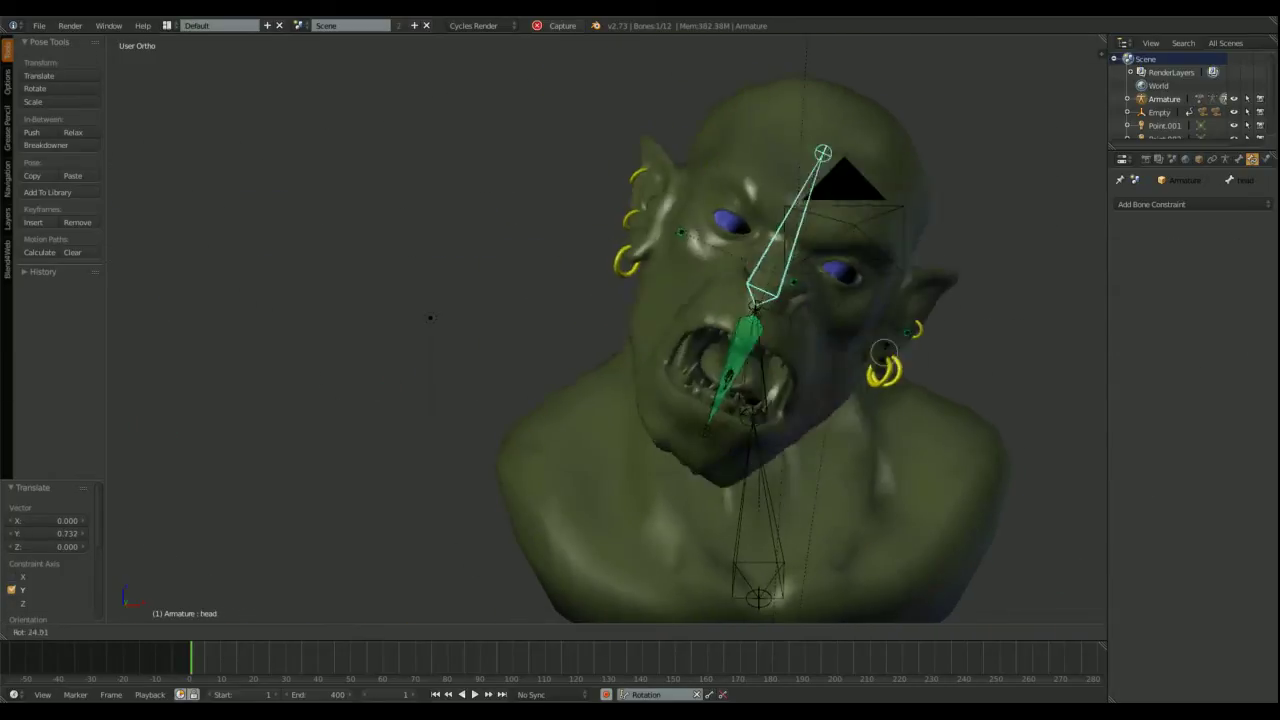
left_click(883, 352)
middle_click_drag(883, 352, 374, 314)
Step: Move the vista bone in front of the face to test how the eyes follow it
right_click(785, 318)
right_click(375, 314)
key("g")
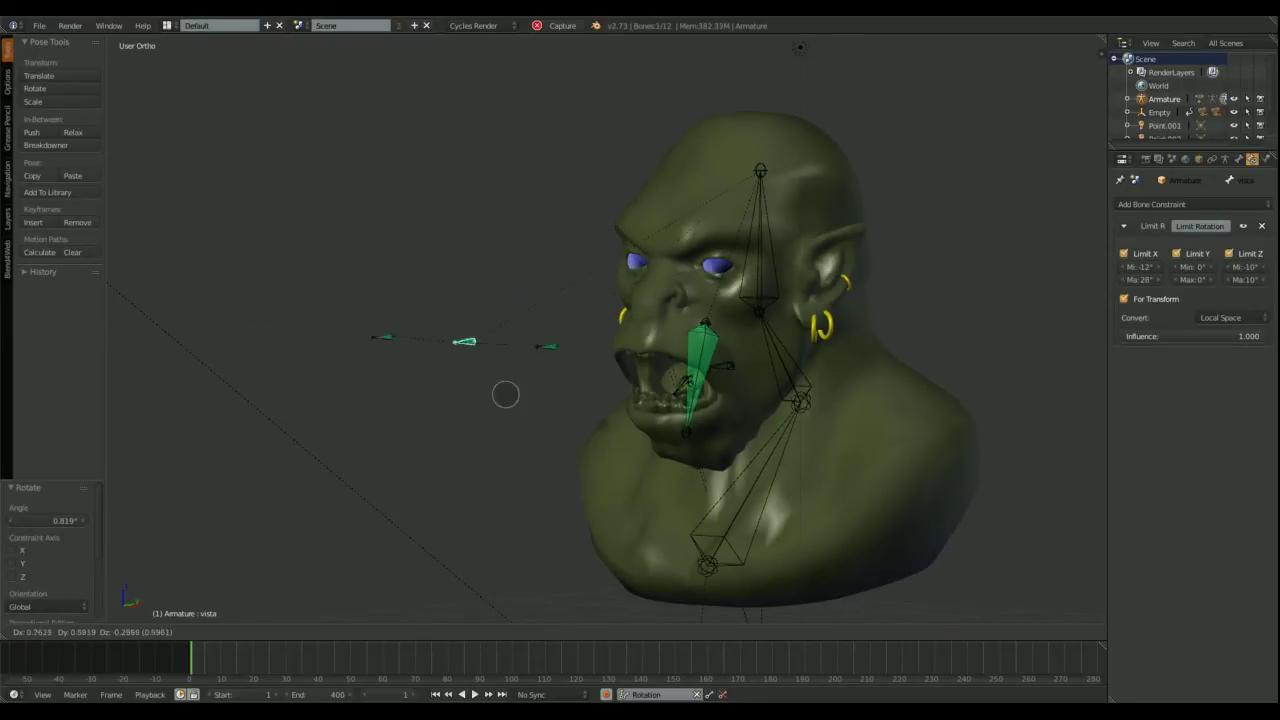
left_click(433, 302)
middle_click_drag(433, 302, 540, 440)
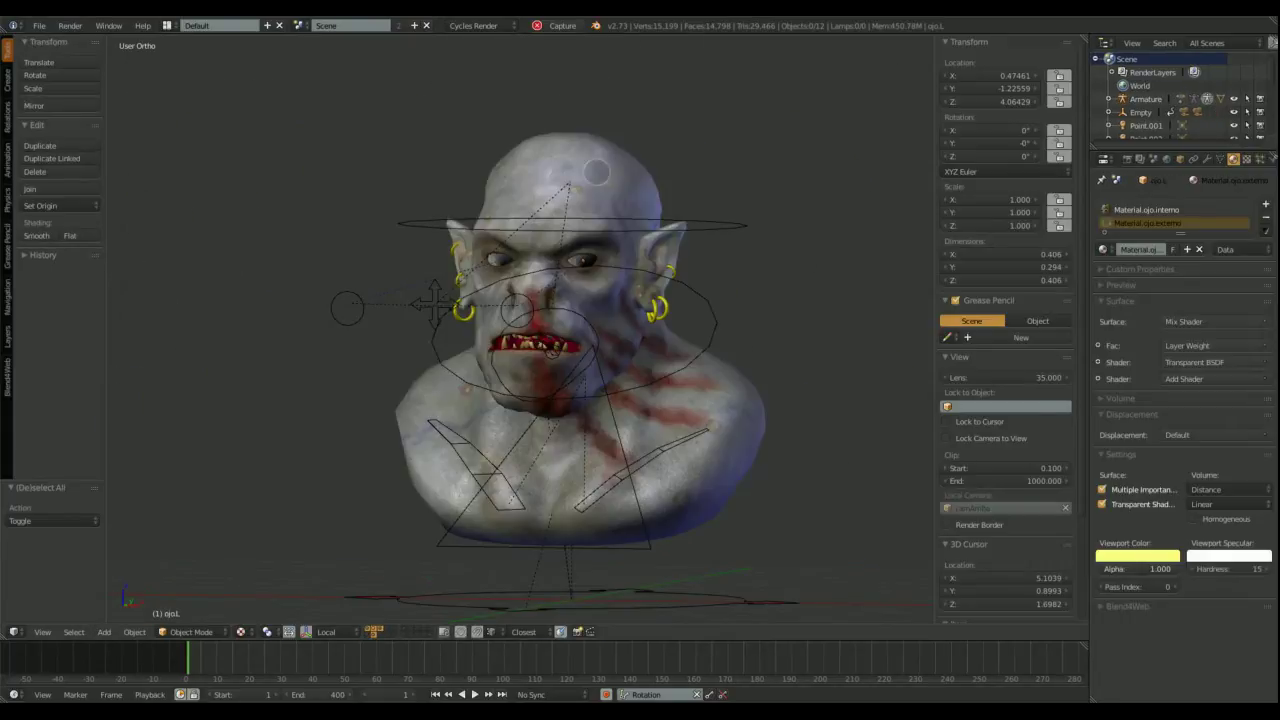
Step: In the front view of the textured bust, try moving the vista control to check the gaze
key("KP_1")
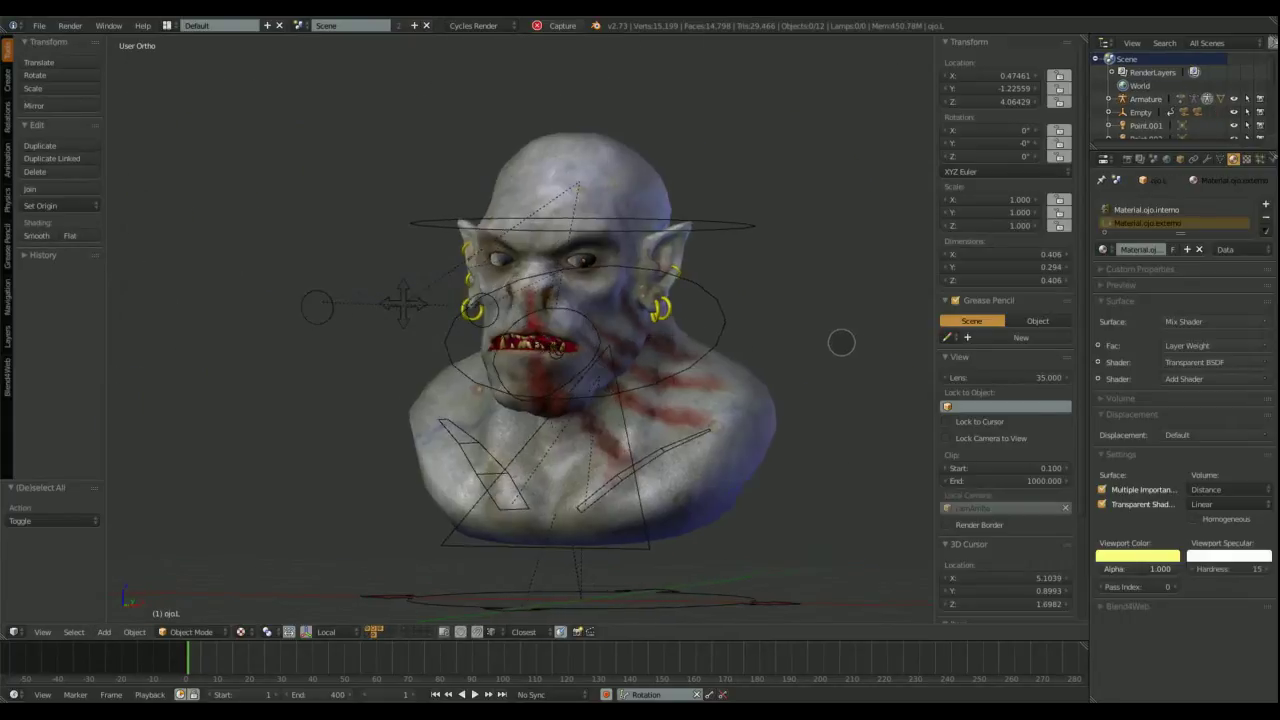
scroll(591, 274, "up", 4)
right_click(591, 274)
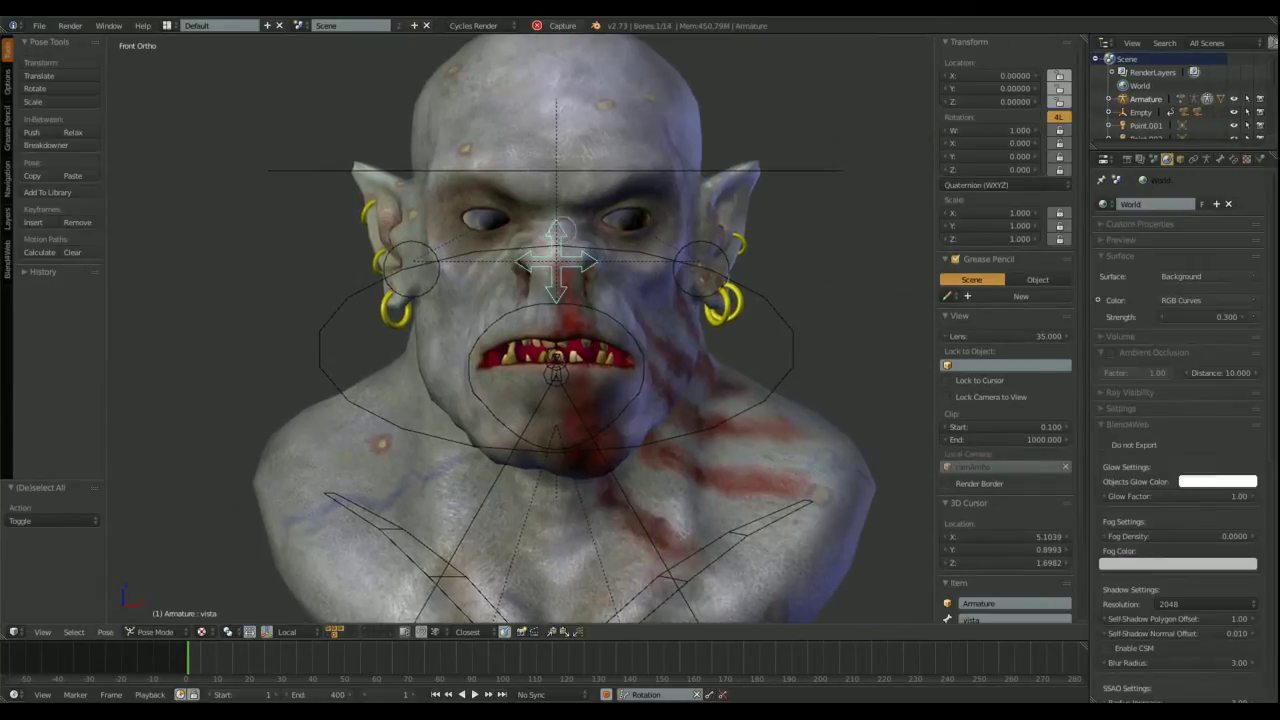
key("g")
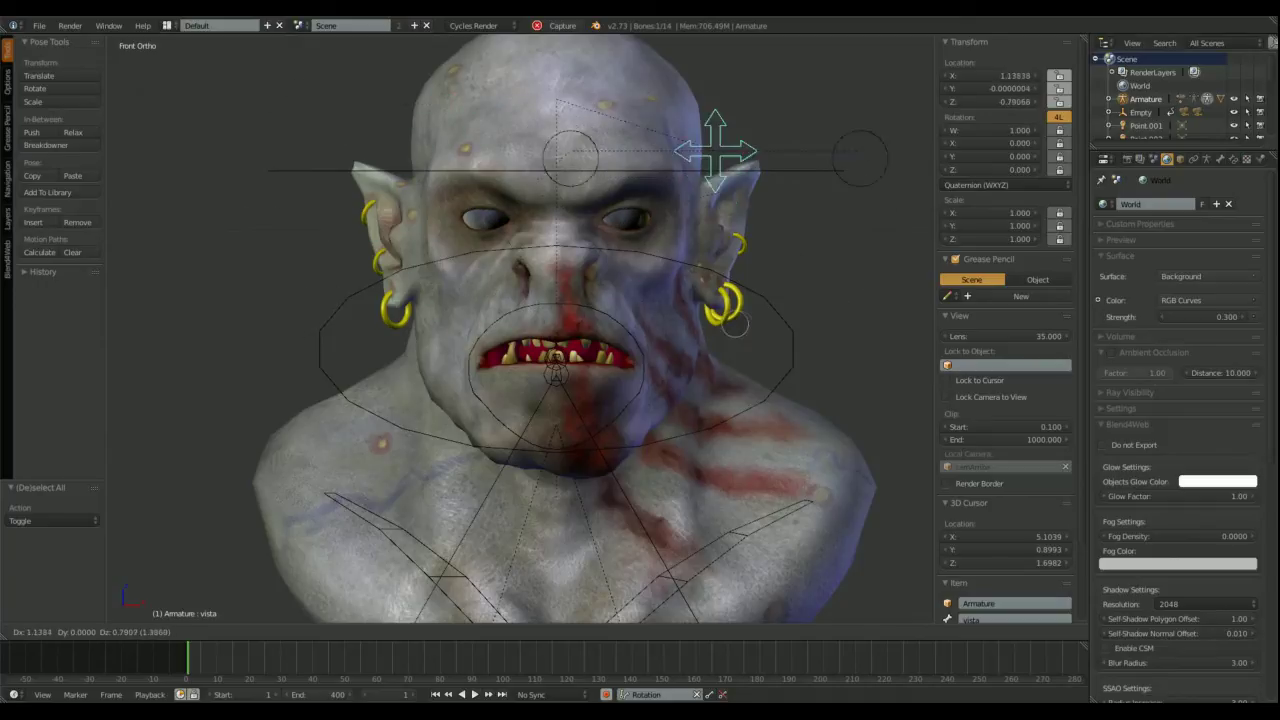
right_click(807, 374)
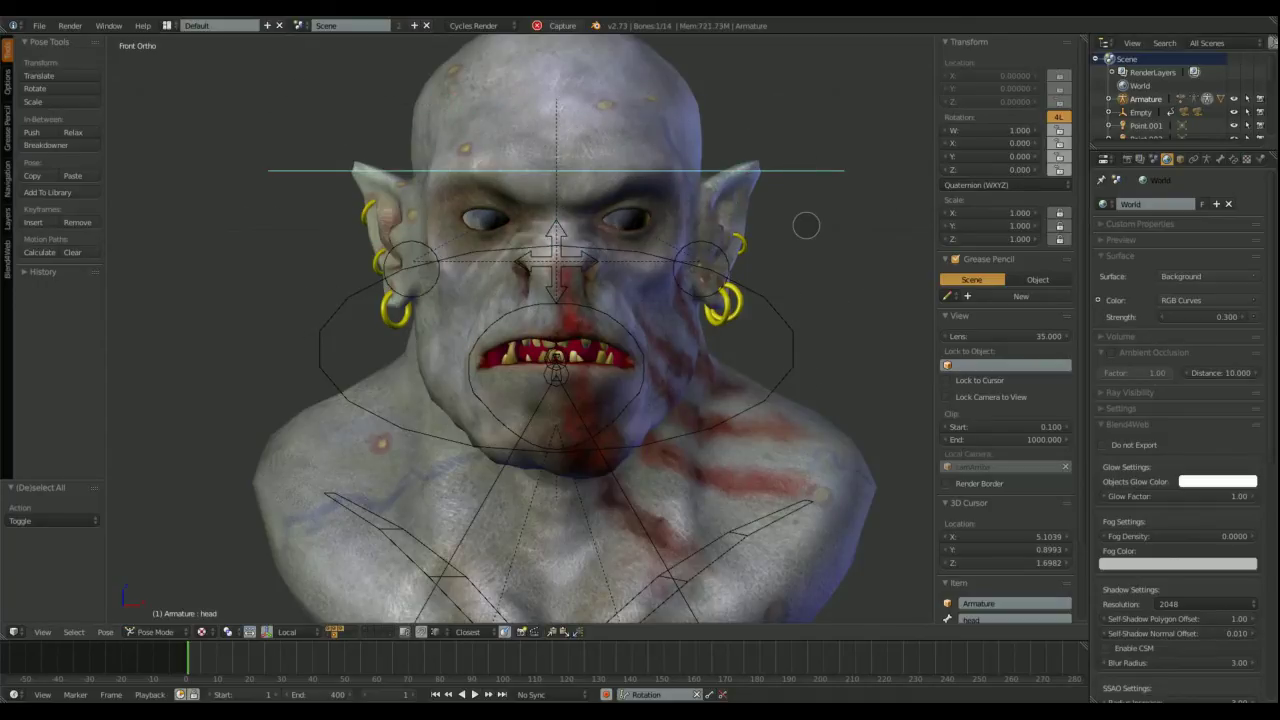
Step: Try rotating the head control freely and check the left clavicle control, clav.L
key("r")
key("r")
right_click(789, 217)
scroll(756, 437, "down", 3, "shift")
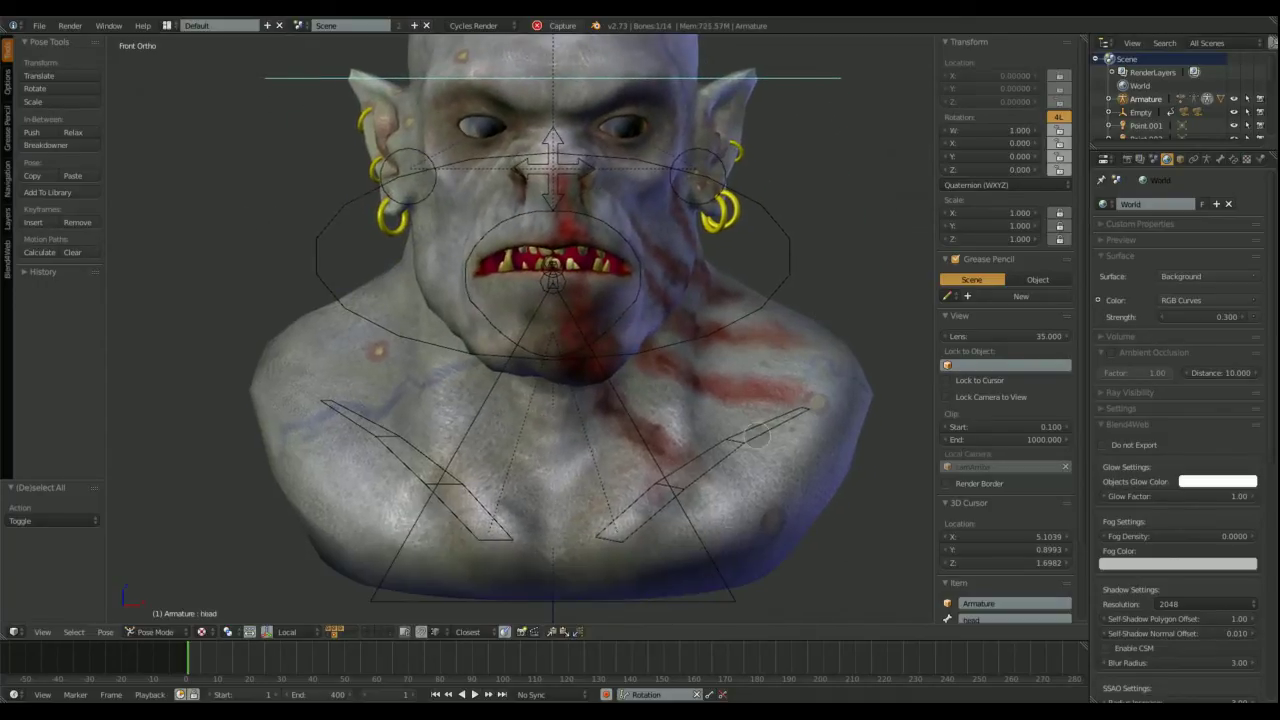
right_click(756, 437)
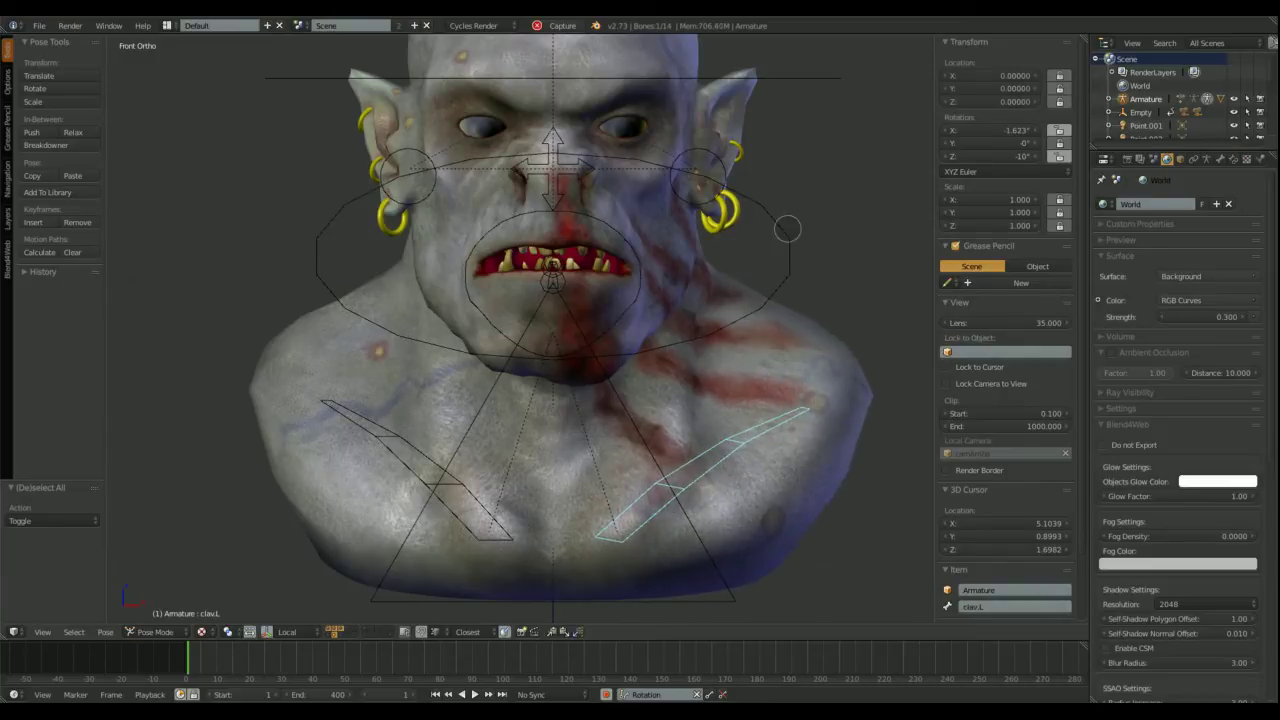
right_click(787, 229)
Step: Try rotating the jaw control open around the global X axis and sideways
key("r")
right_click(688, 262)
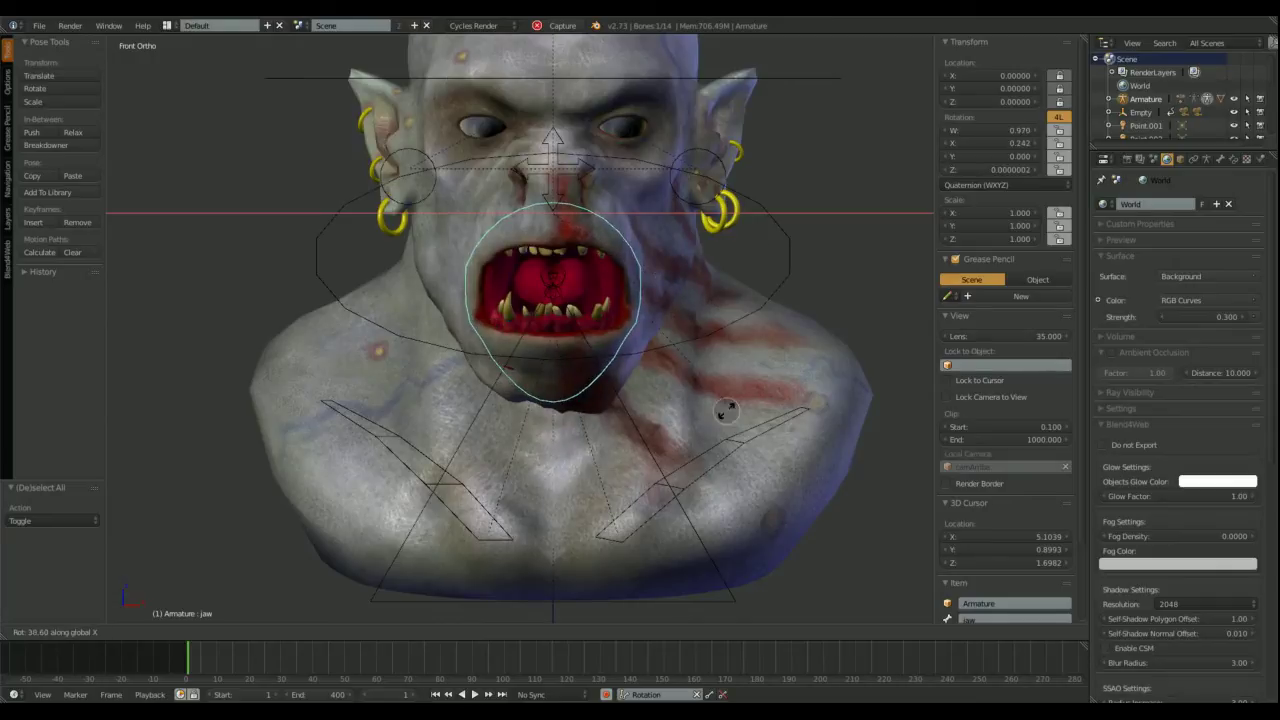
right_click(731, 308)
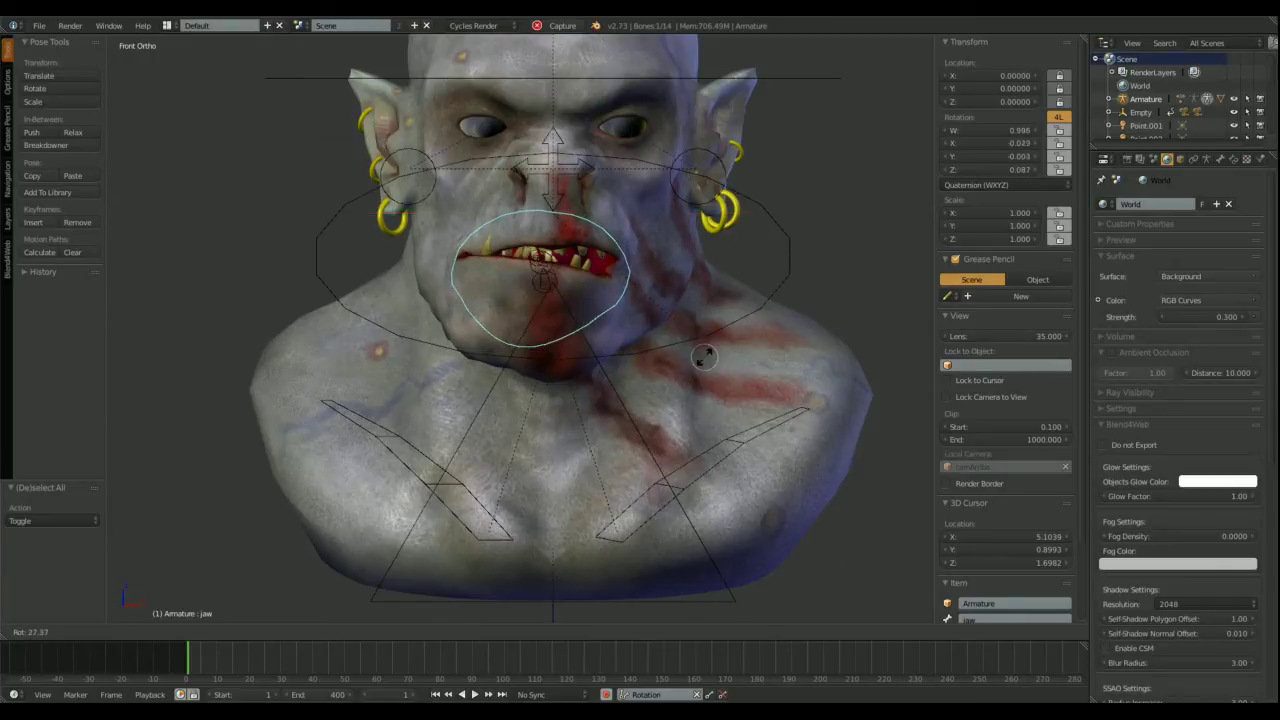
right_click(757, 263)
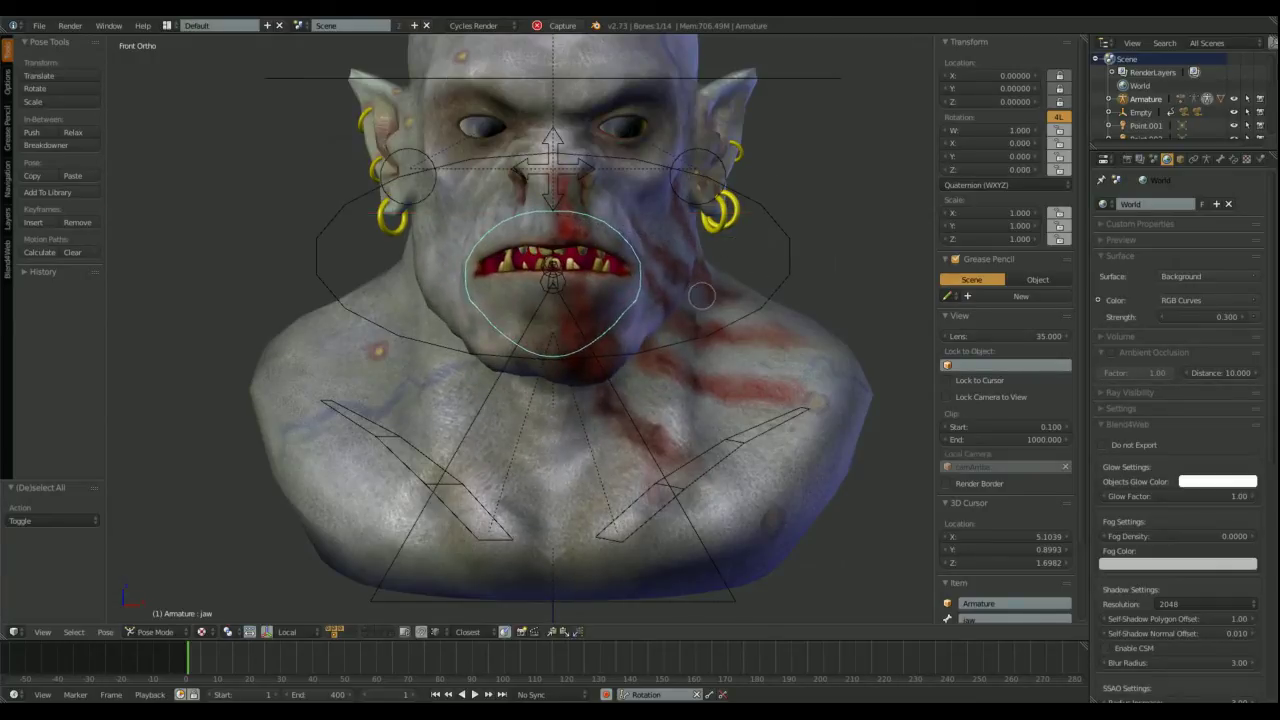
Step: From a side angle, open the jaw by rotating its control about 41.7° around the global X axis
middle_click_drag(700, 300, 840, 300)
key("r")
key("x")
left_click(690, 280)
scroll(690, 280, "up", 3)
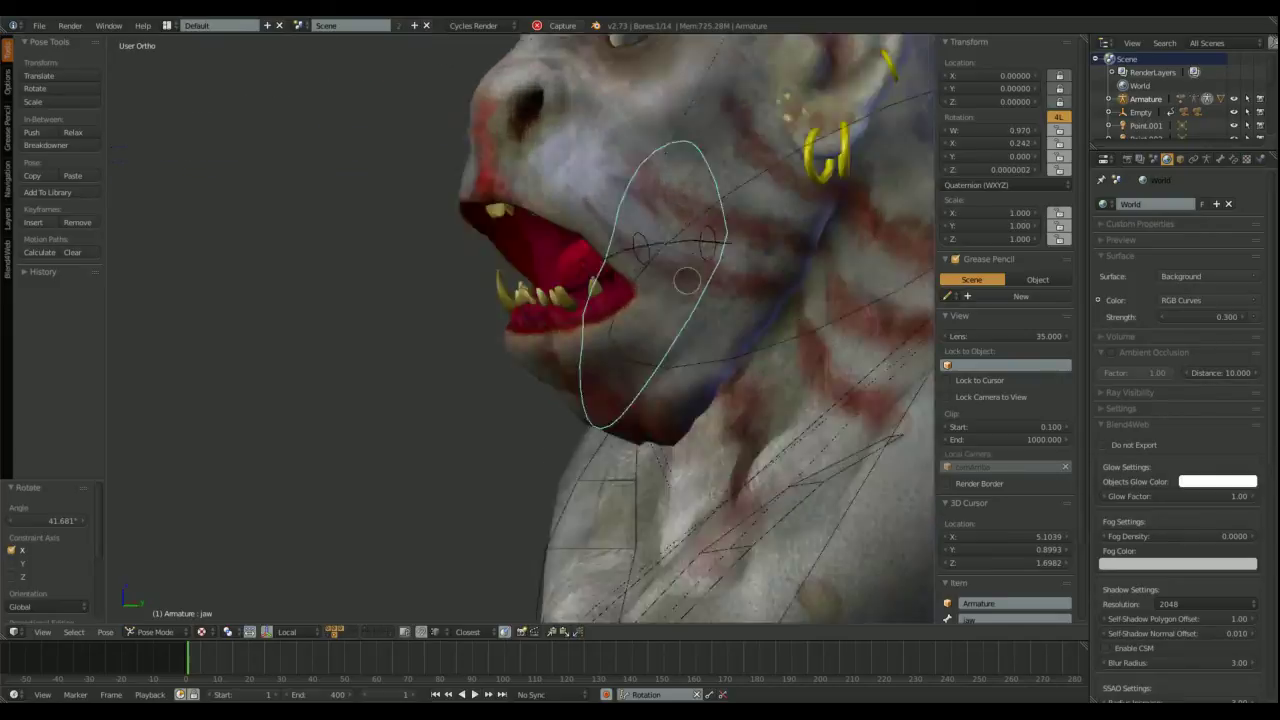
Step: Pull the tongue.001 control forward out of the open mouth by about 0.59 along Y
middle_click_drag(700, 300, 760, 300)
right_click(700, 268)
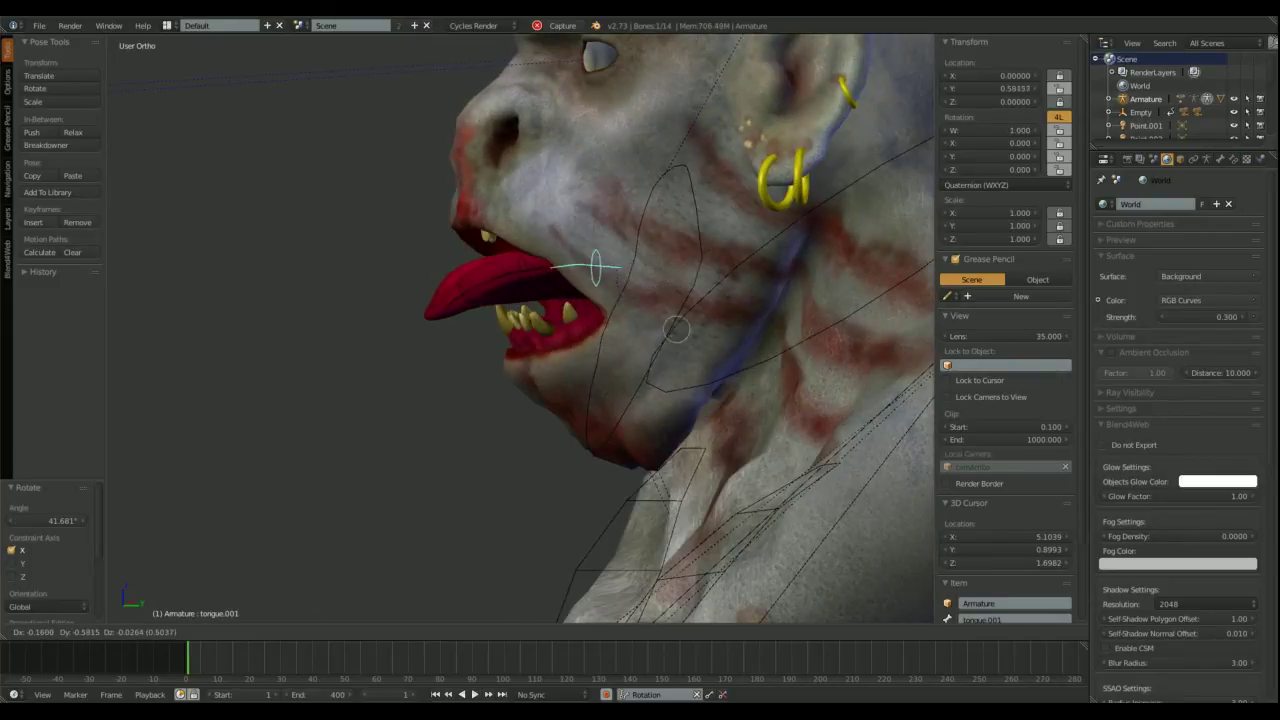
left_click(675, 329)
middle_click_drag(675, 329, 597, 357)
Step: Step through the tongue controls to tongue.003 and inspect the open mouth from the front
key("bracketright")
right_click(823, 285)
scroll(698, 358, "down", 3)
key("bracketright")
middle_click_drag(698, 358, 680, 246)
scroll(709, 409, "up", 5)
scroll(796, 277, "down", 5)
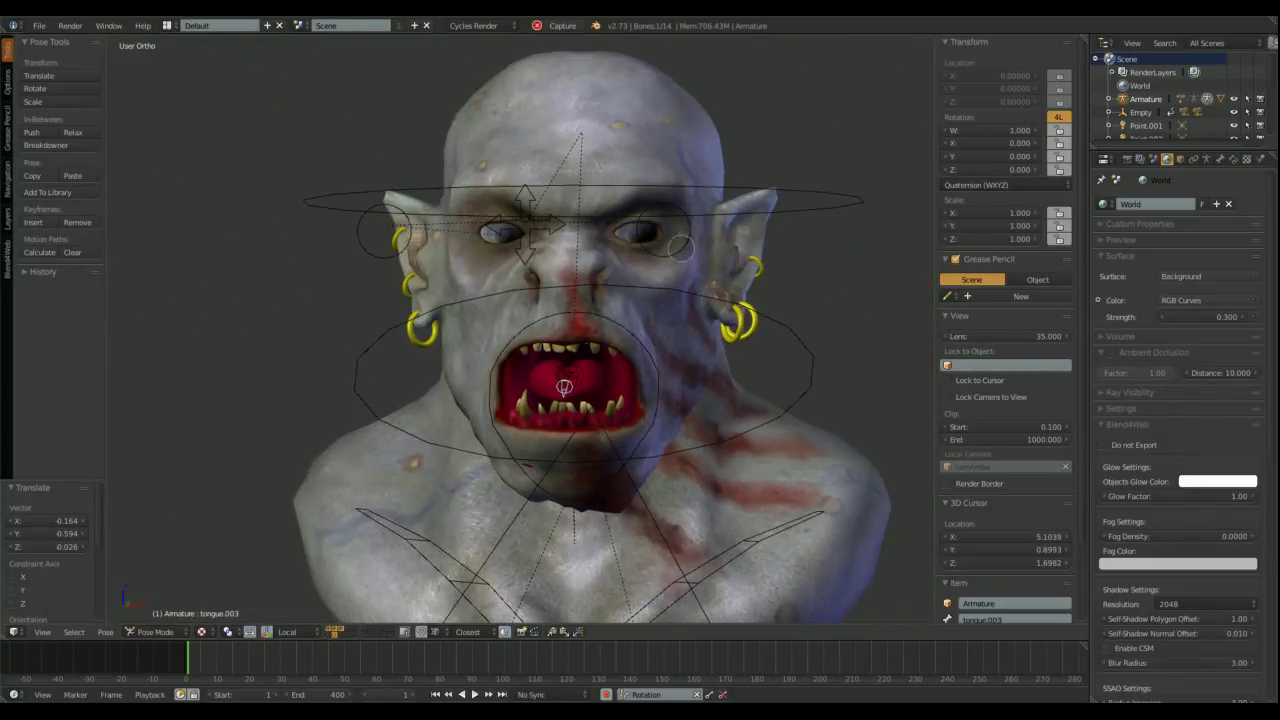
Step: Leave Pose Mode, select the Uruk.LOW mesh in front view and show its shape keys
left_click(160, 616)
scroll(786, 353, "down", 3)
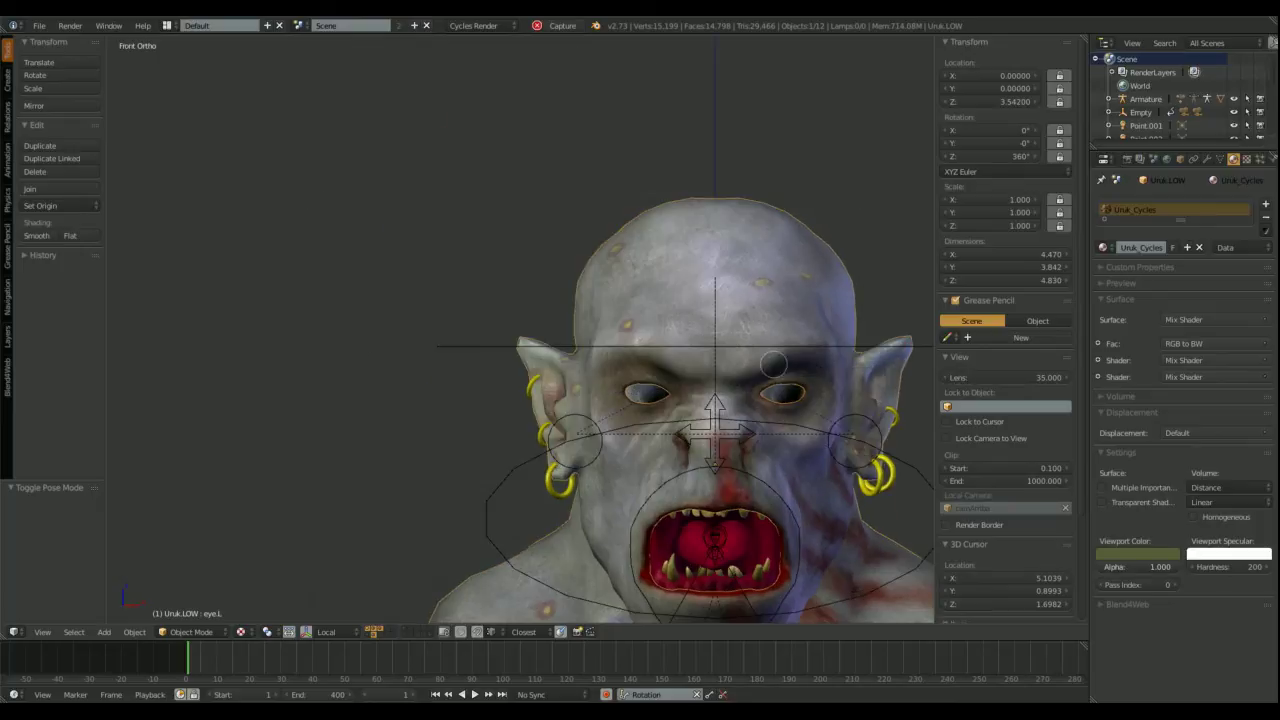
scroll(818, 458, "up", 5)
key("KP_1")
left_click(1220, 159)
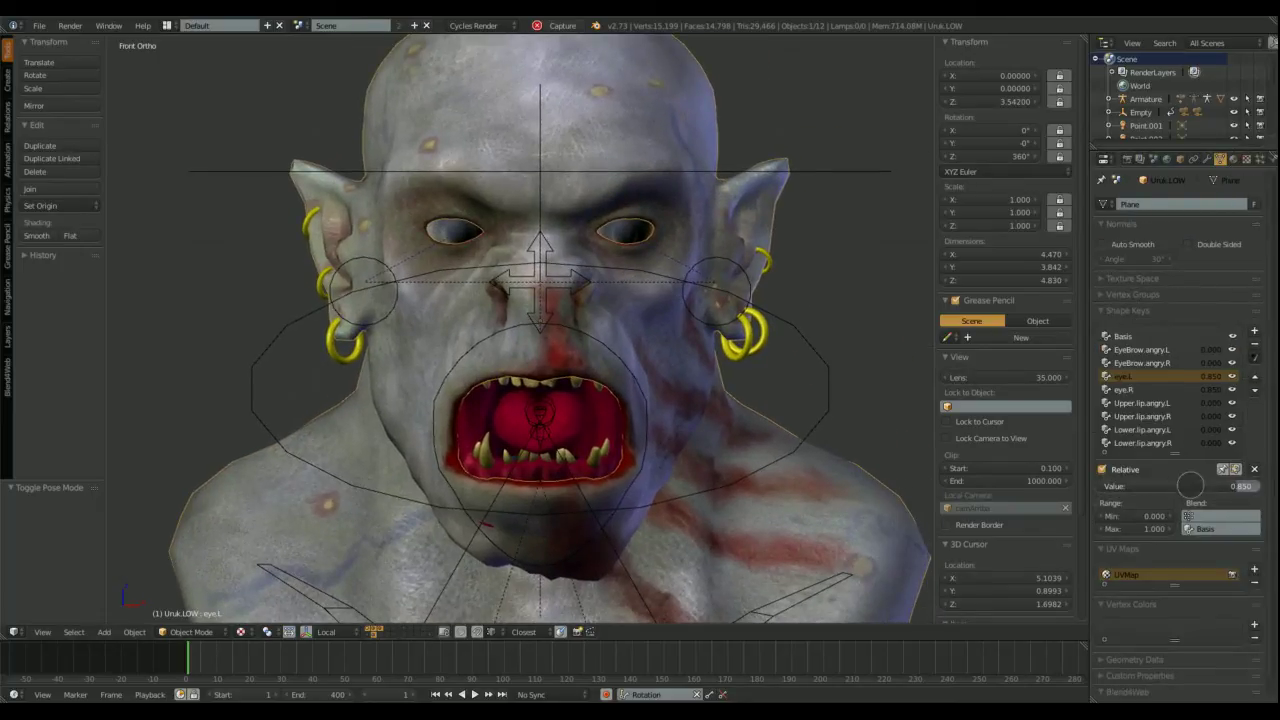
Step: Set the shape keys EyeBrow.angry.L to 0.746, eye.L to 1.000, Upper.lip.angry.L to 1.000, Upper.lip.angry.R to 0.738, Lower.lip.angry.L to 0.837 and Lower.lip.angry.R to 0.704
left_click(1140, 349)
left_click_drag(1140, 488, 1208, 487)
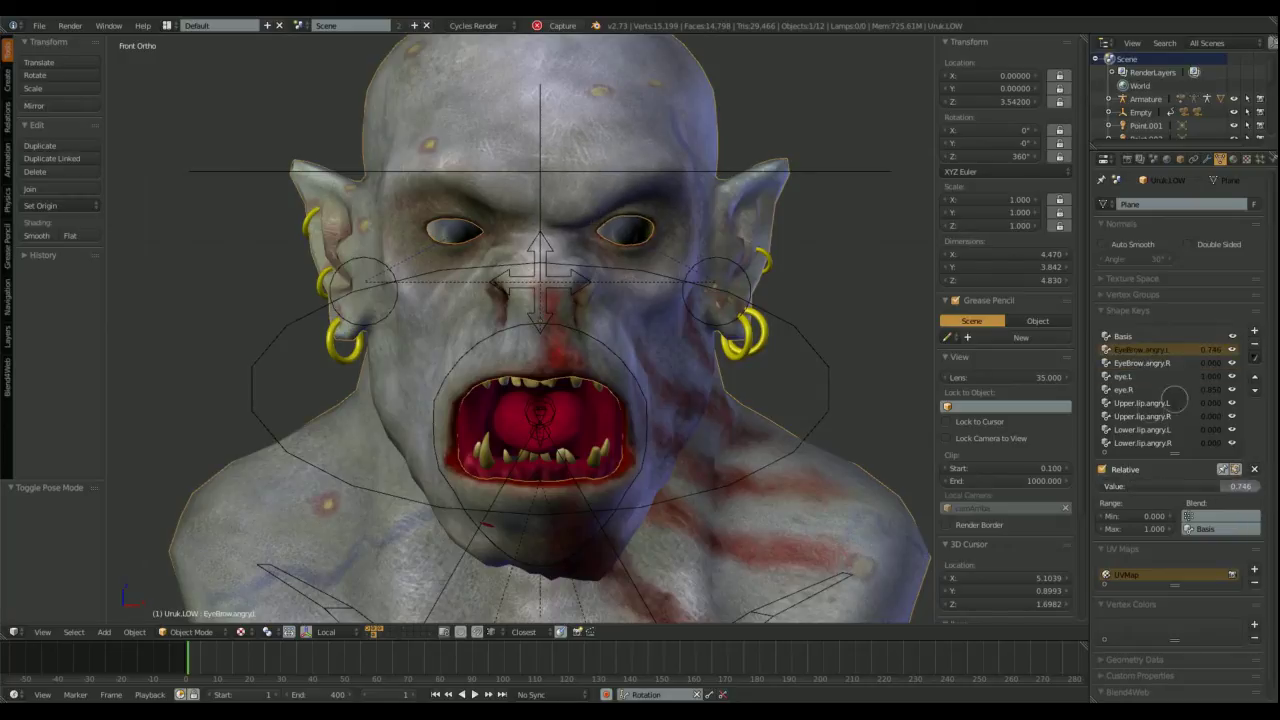
left_click_drag(1105, 487, 1213, 486)
left_click_drag(1110, 487, 1226, 487)
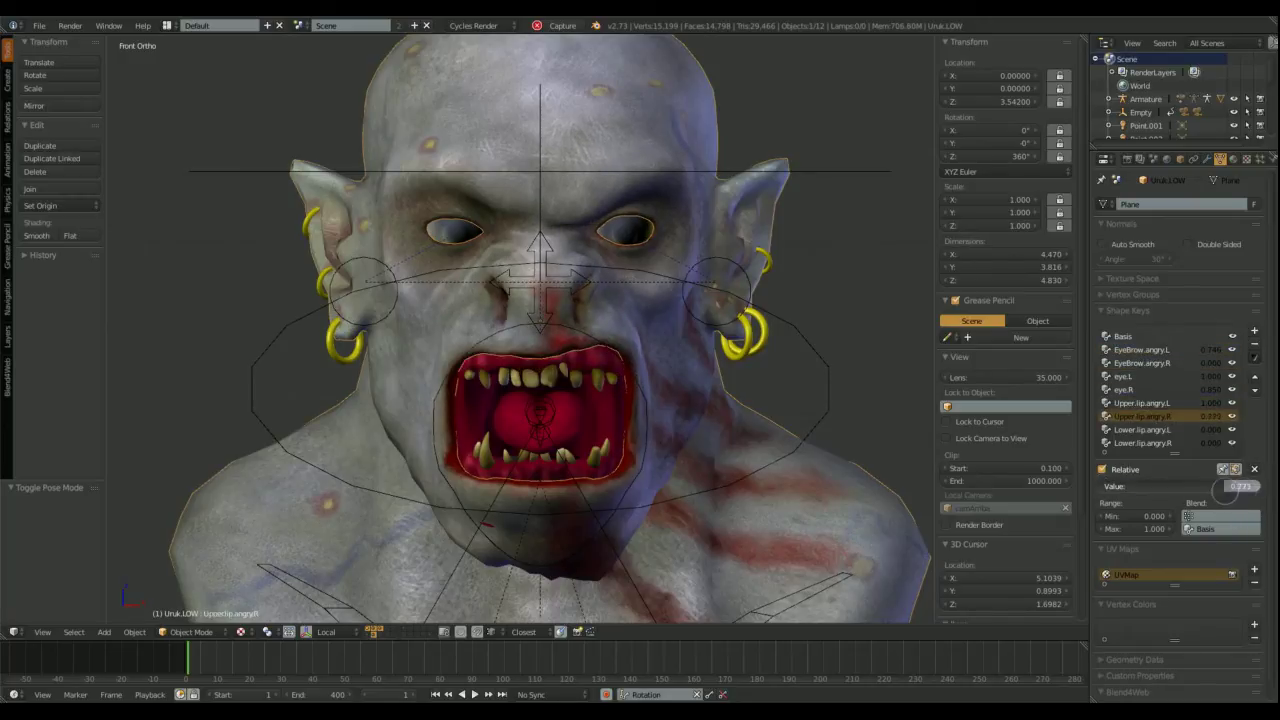
left_click_drag(1108, 486, 1208, 487)
left_click(1115, 442)
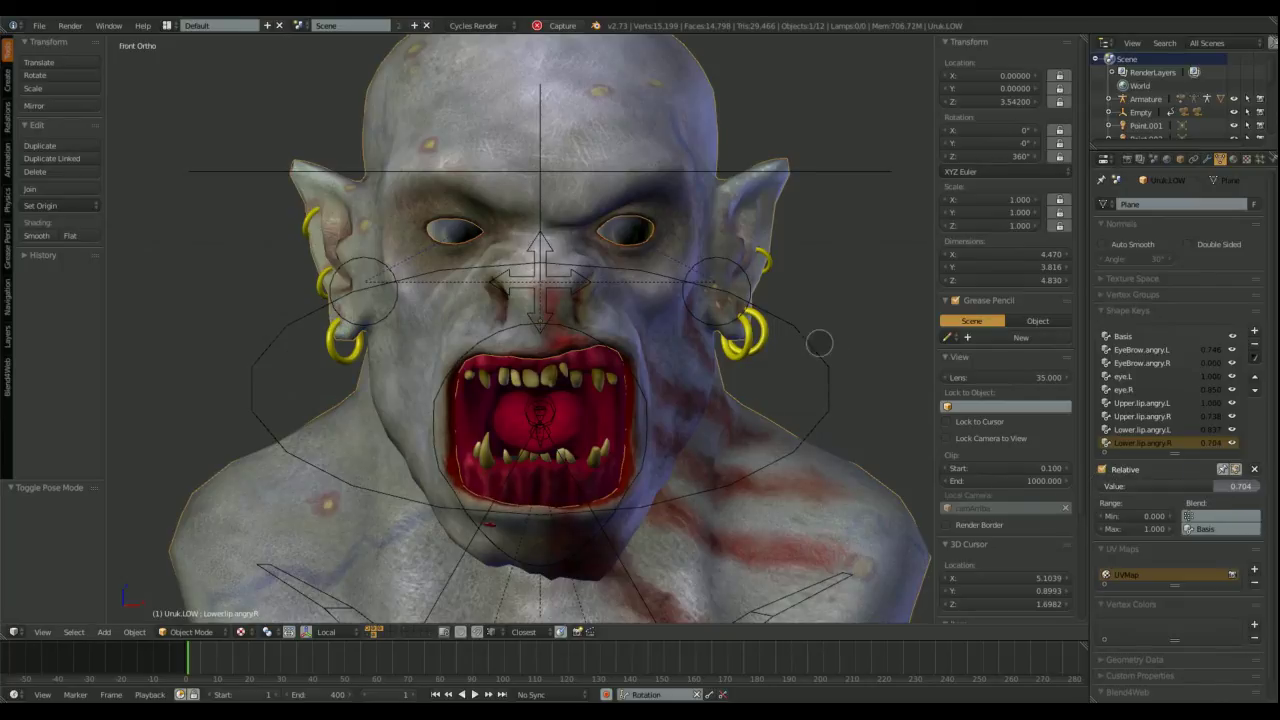
middle_click_drag(600, 400, 560, 370)
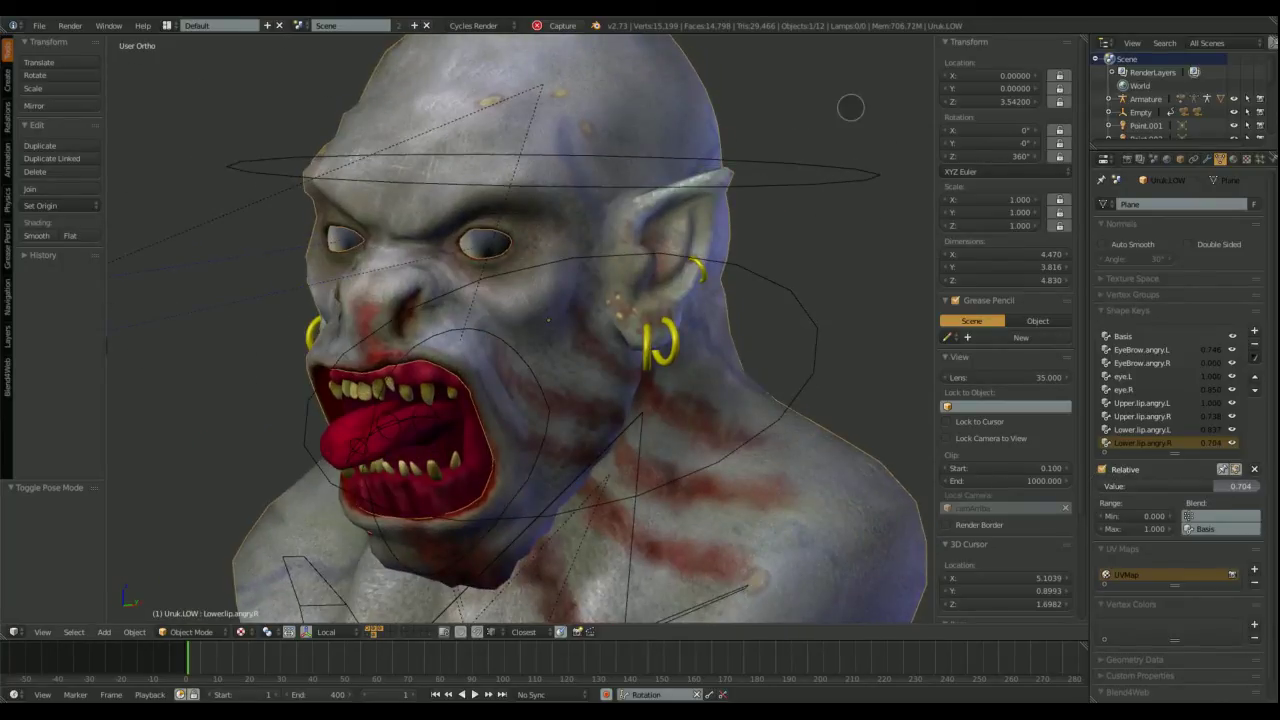